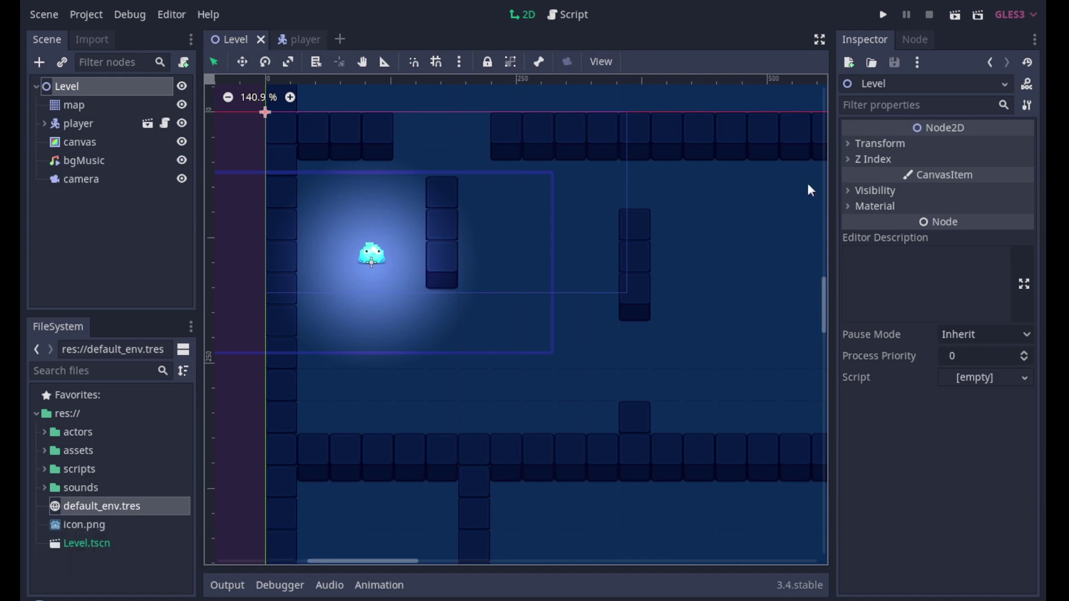
Run the project and steer the slime right, down, then up along the block rows.
{"action": "left_click", "coordinate": [883, 15]}
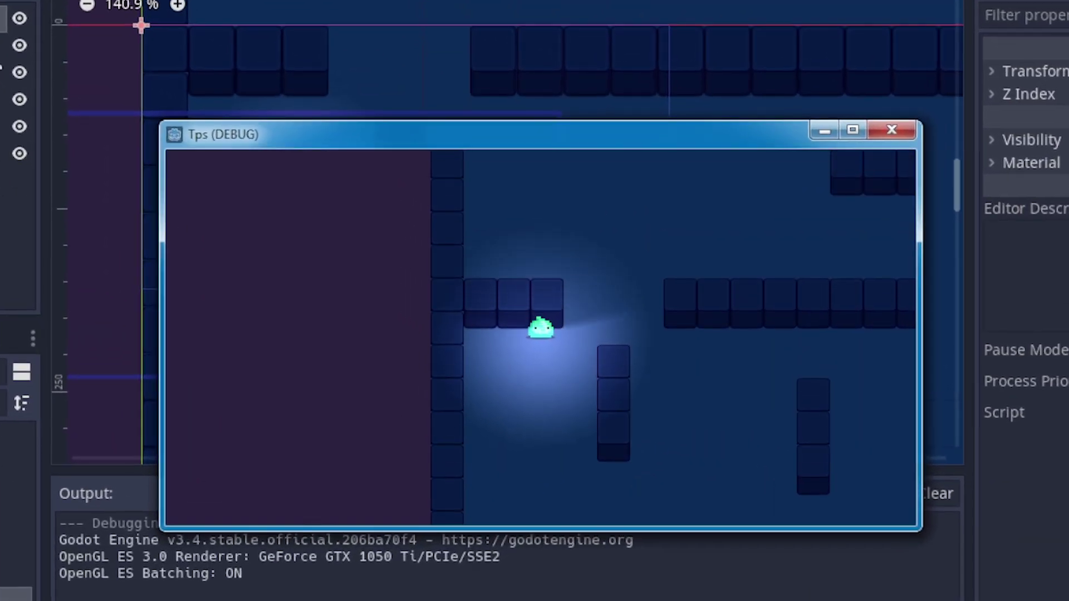
{"action": "key", "text": "Right"}
{"action": "key", "text": "Down"}
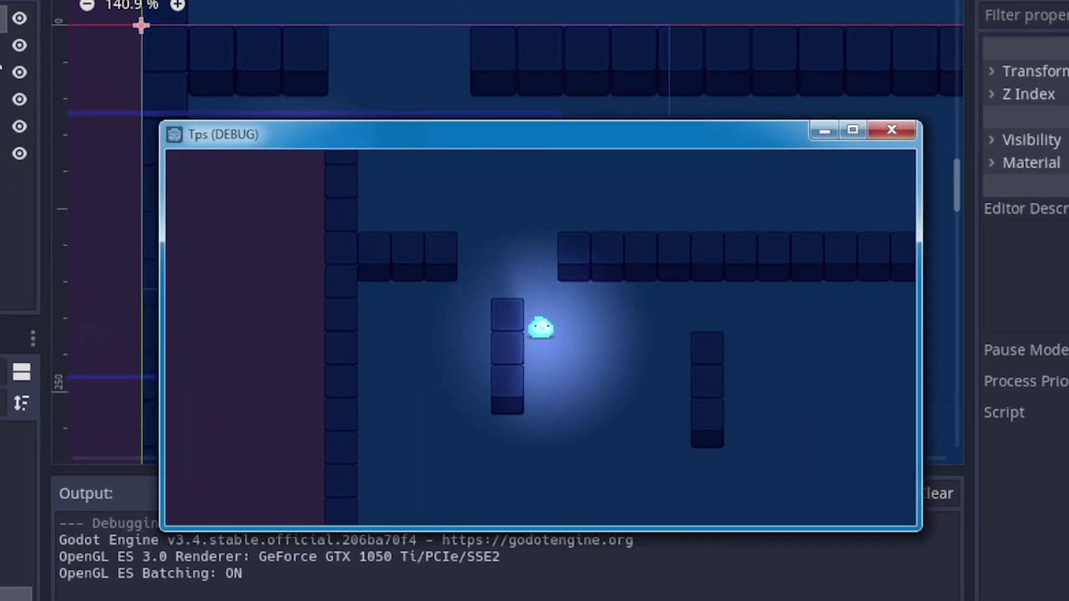
{"action": "key", "text": "Down"}
{"action": "key", "text": "Right"}
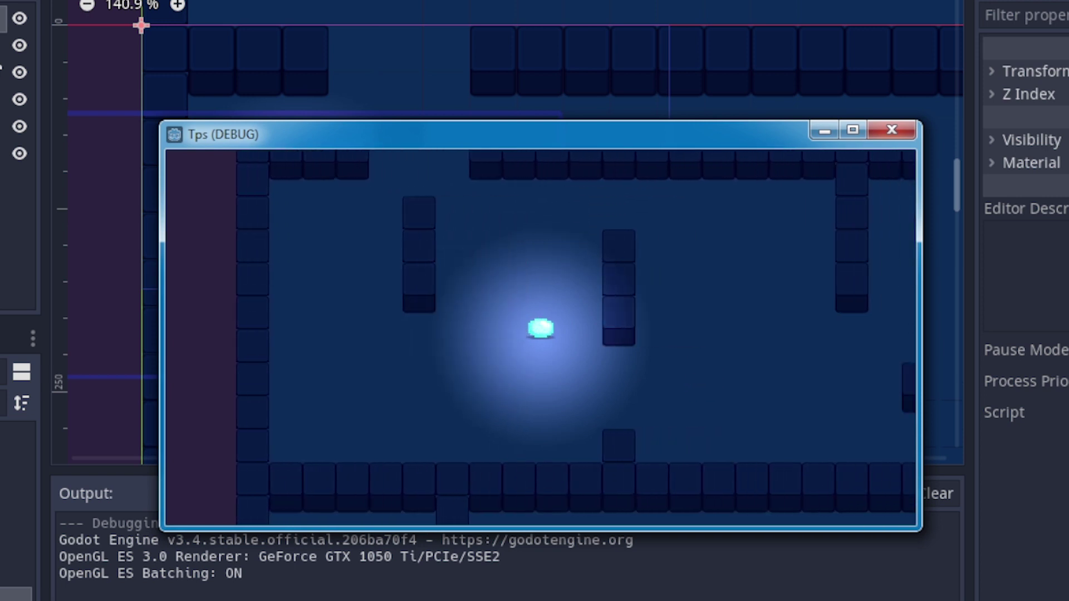
{"action": "key", "text": "Down"}
{"action": "key", "text": "Up"}
{"action": "key", "text": "Right"}
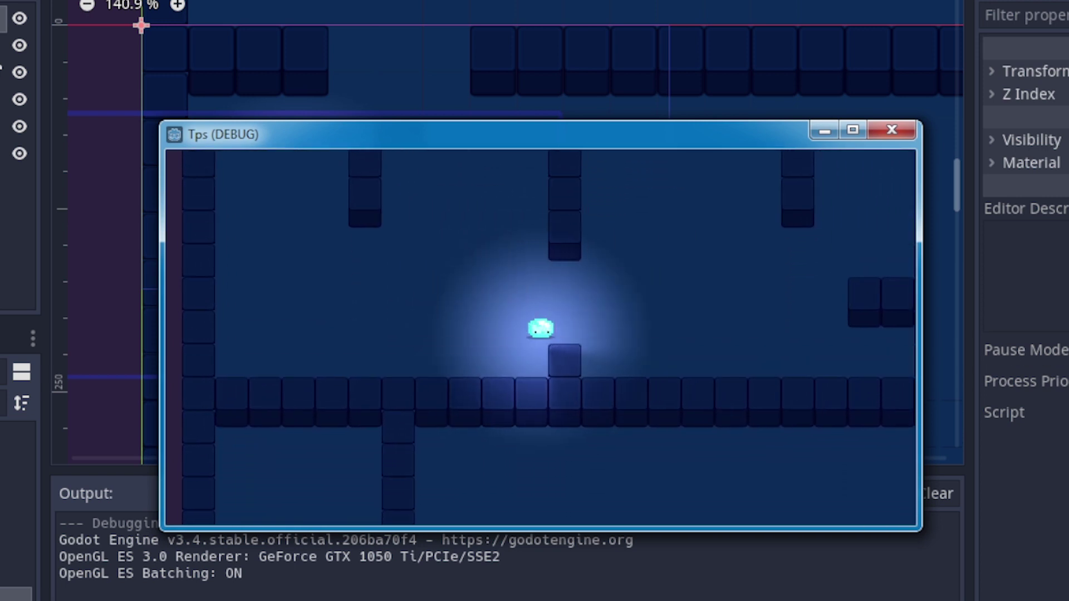
{"action": "key", "text": "Up"}
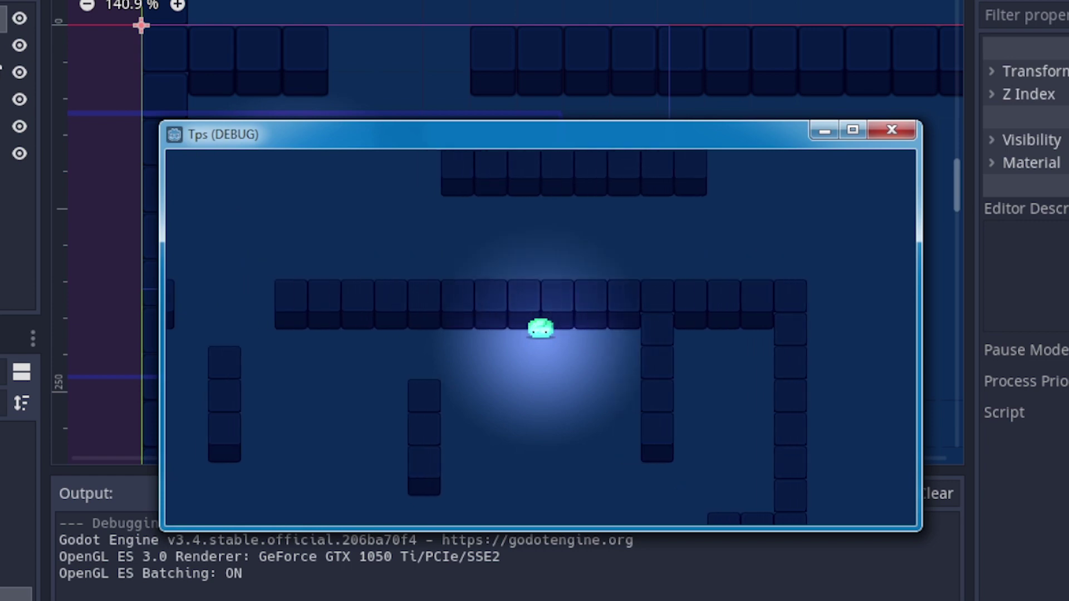
{"action": "key", "text": "Left"}
{"action": "key", "text": "Up"}
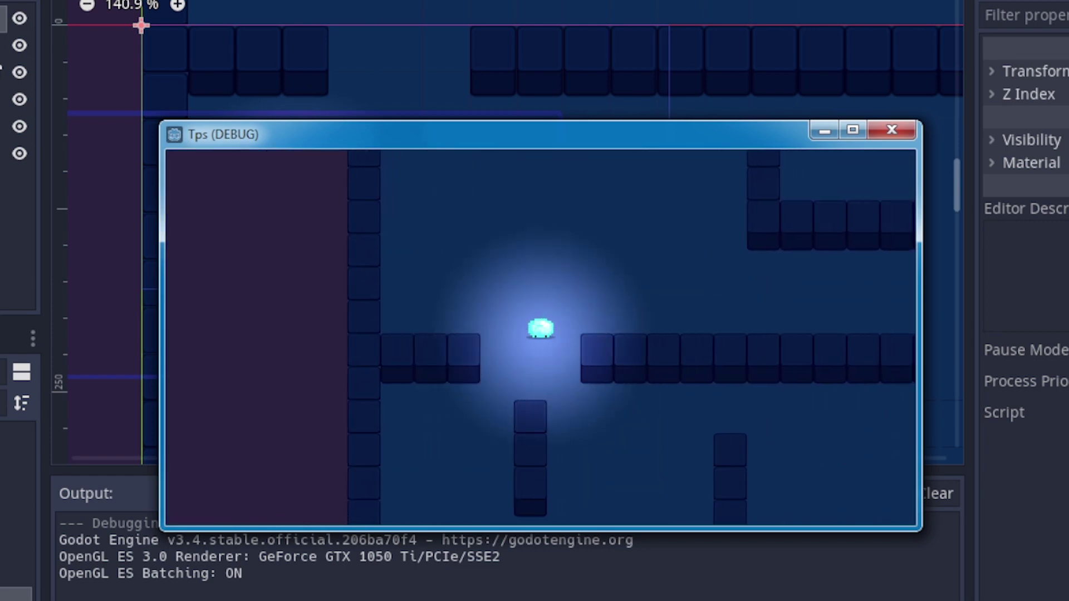
{"action": "key", "text": "Right"}
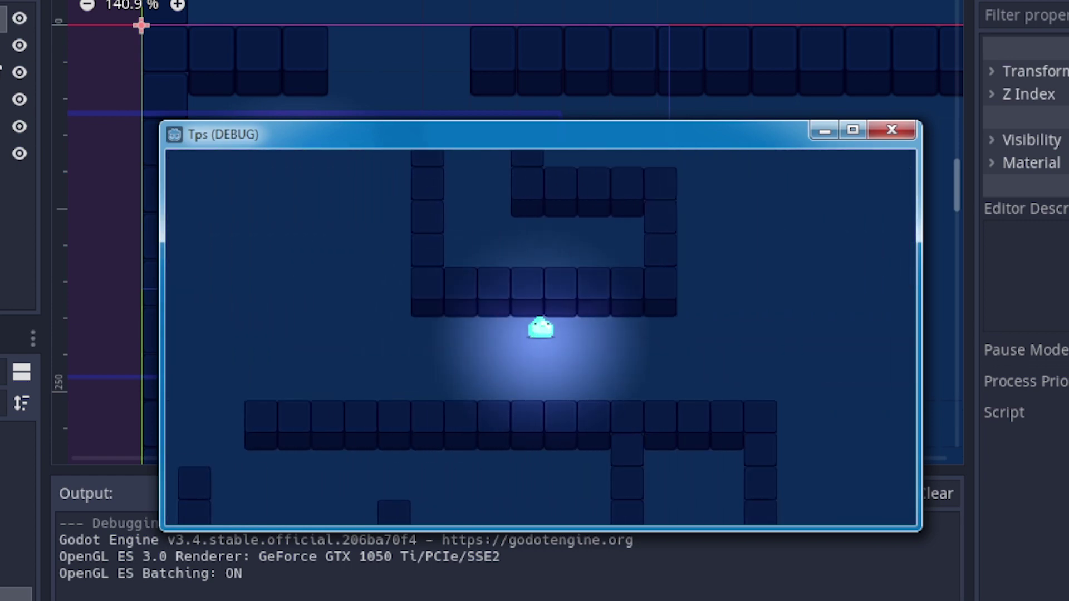
{"action": "key", "text": "Up"}
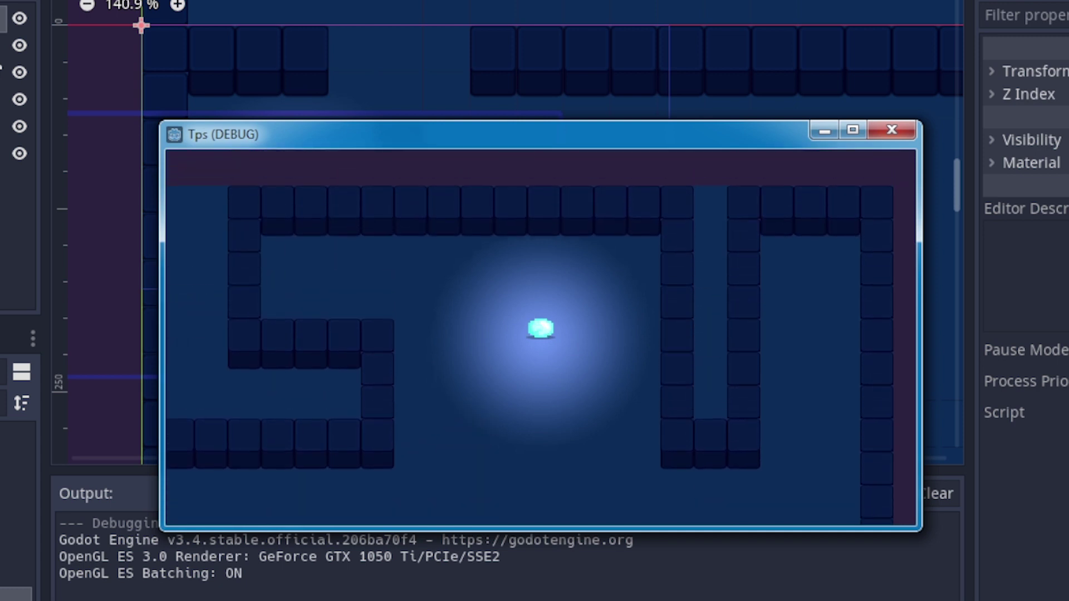
{"action": "key", "text": "Right"}
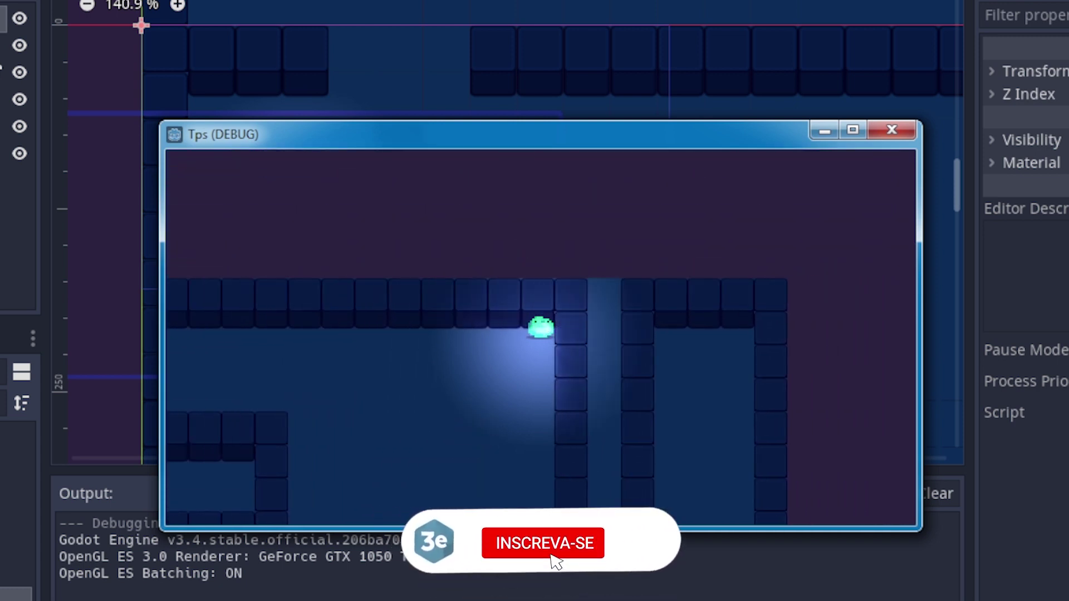
Steer the slime down beside the column, across the floor, and up to the ceiling row.
{"action": "key", "text": "Down"}
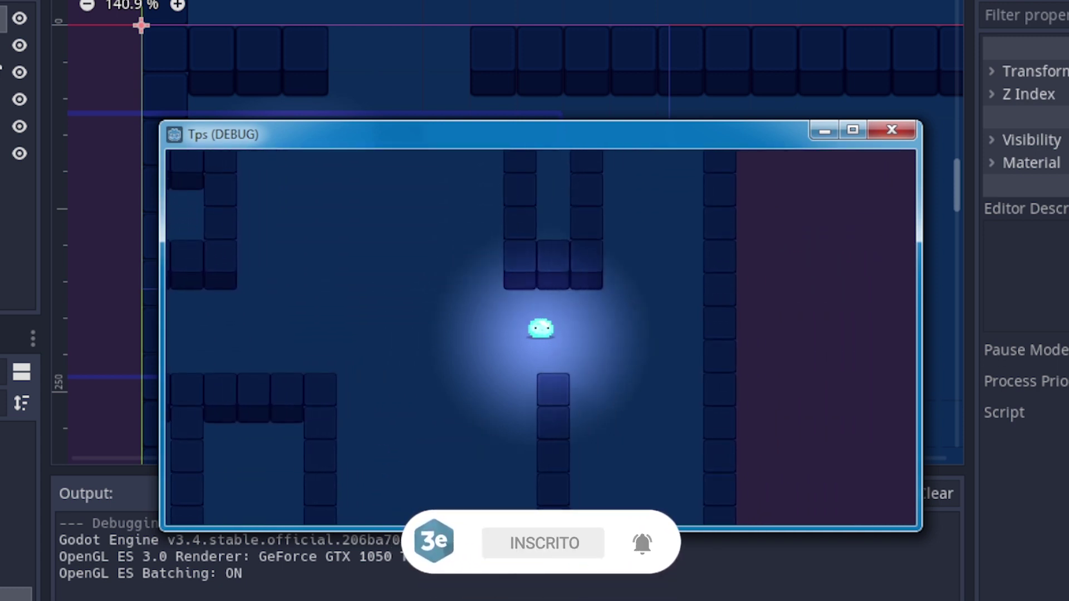
{"action": "key", "text": "Up"}
{"action": "key", "text": "Down"}
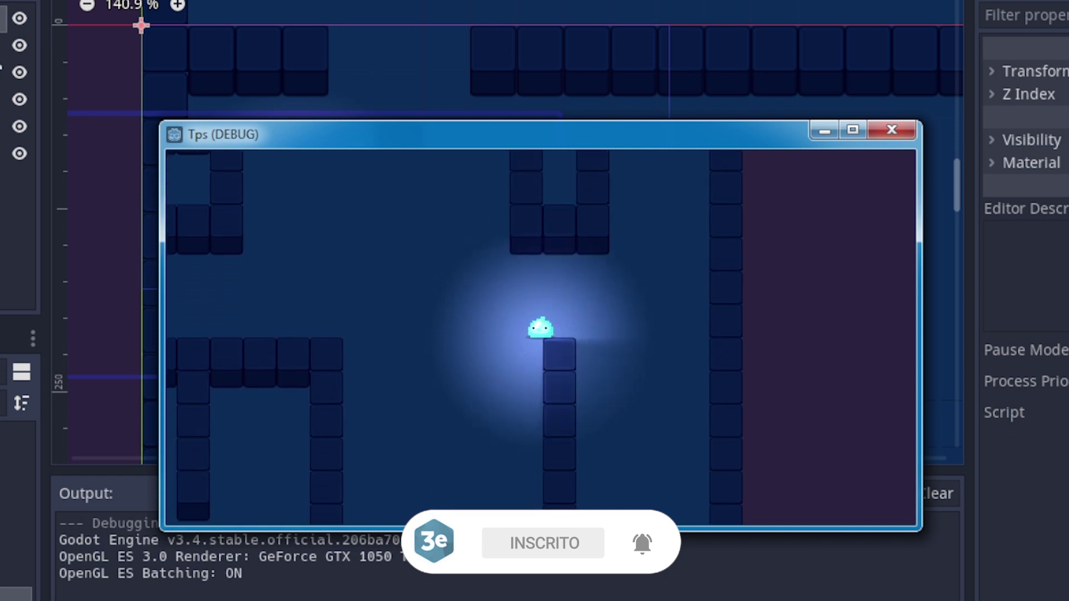
{"action": "key", "text": "Left"}
{"action": "key", "text": "Down"}
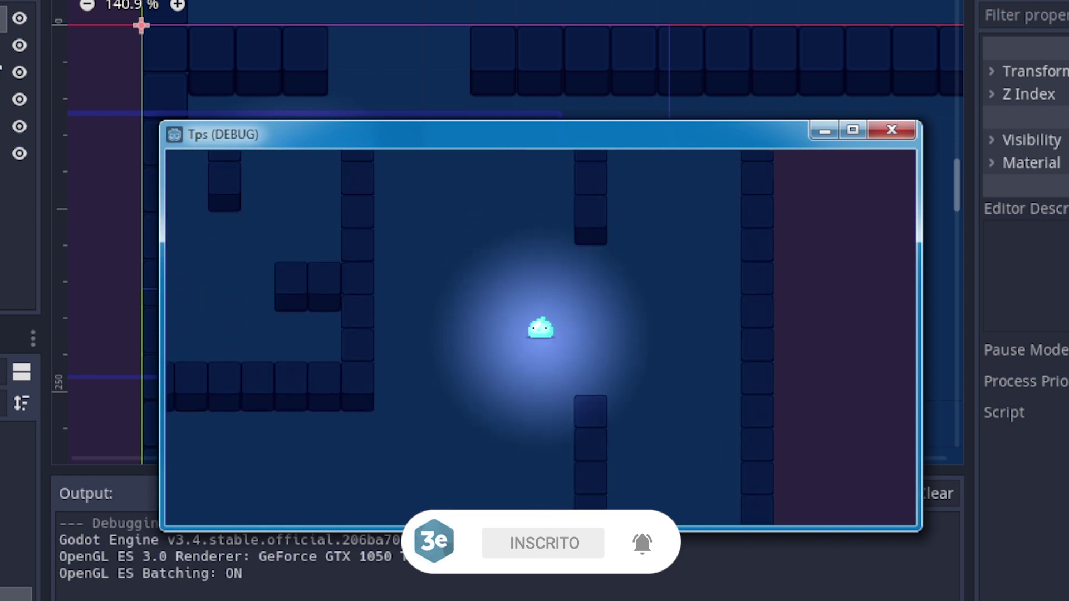
{"action": "key", "text": "Down"}
{"action": "key", "text": "Right"}
{"action": "key", "text": "Down"}
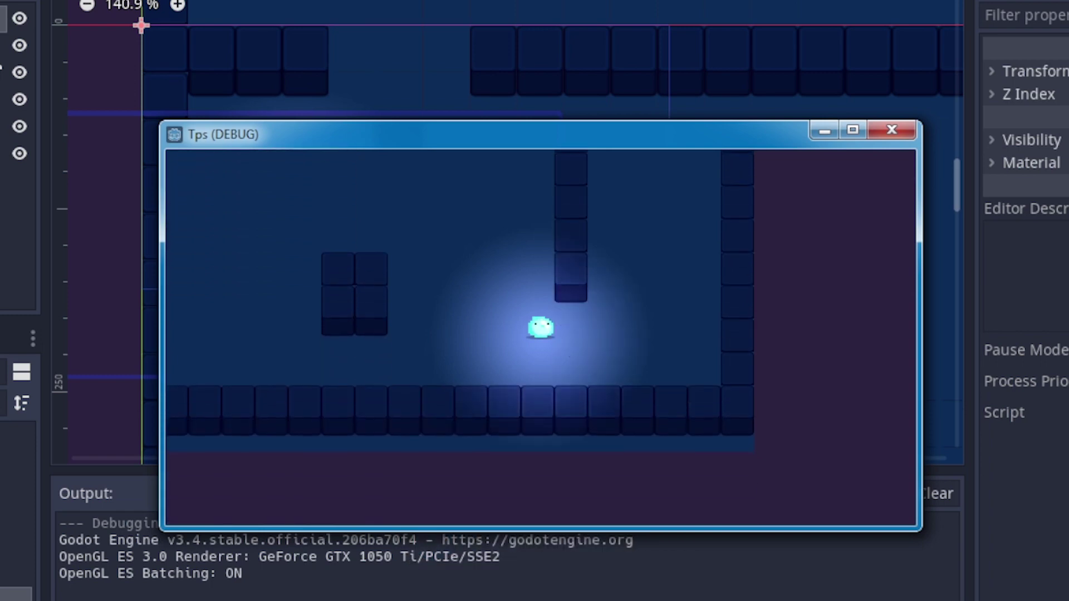
{"action": "key", "text": "Left"}
{"action": "key", "text": "Up"}
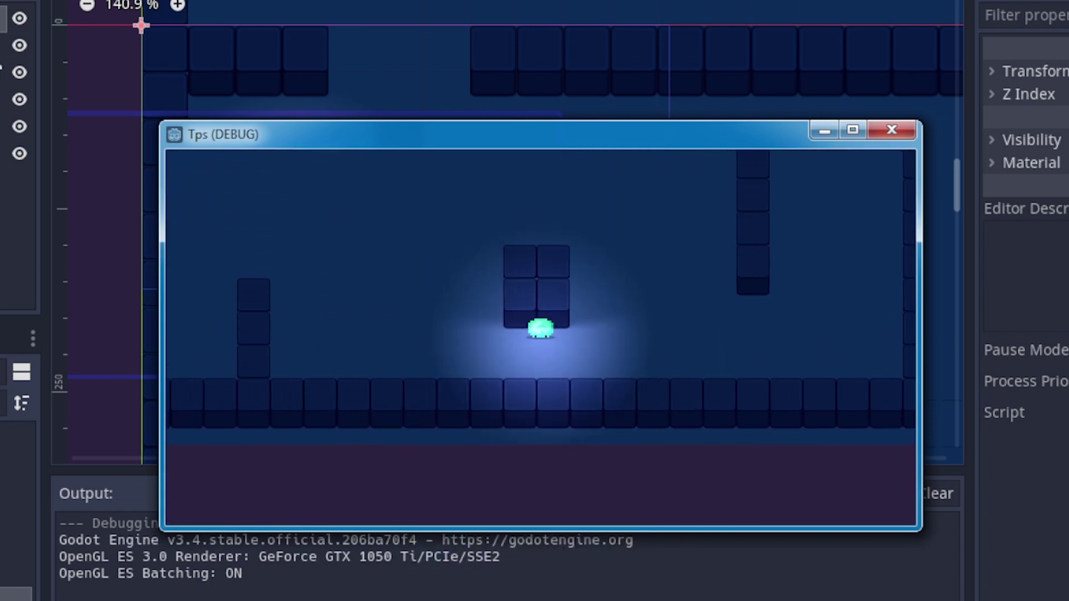
{"action": "key", "text": "Left"}
{"action": "key", "text": "Up"}
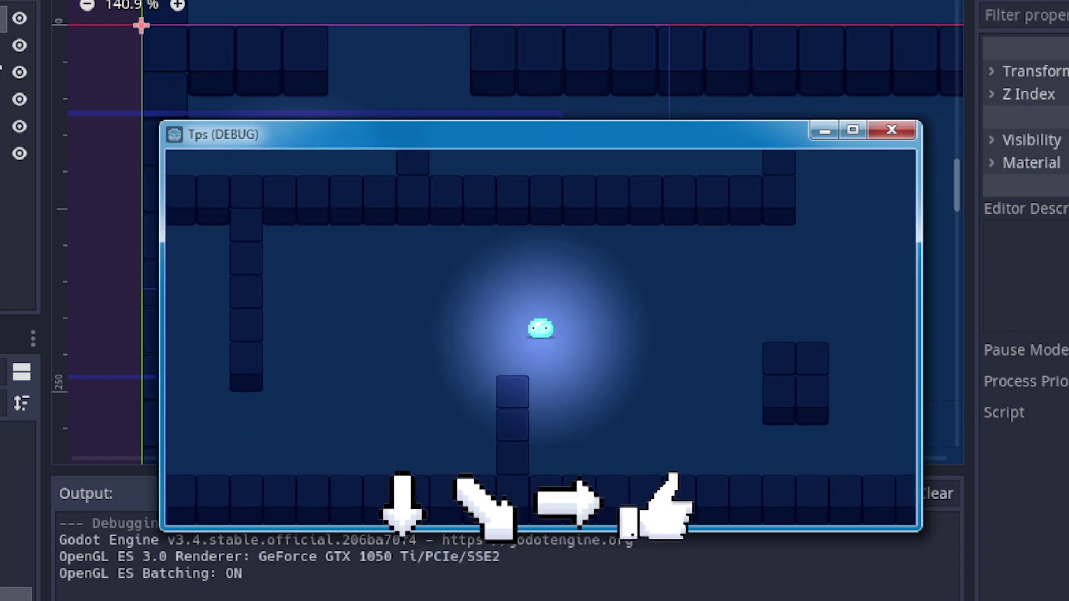
{"action": "key", "text": "Left"}
{"action": "key", "text": "Down"}
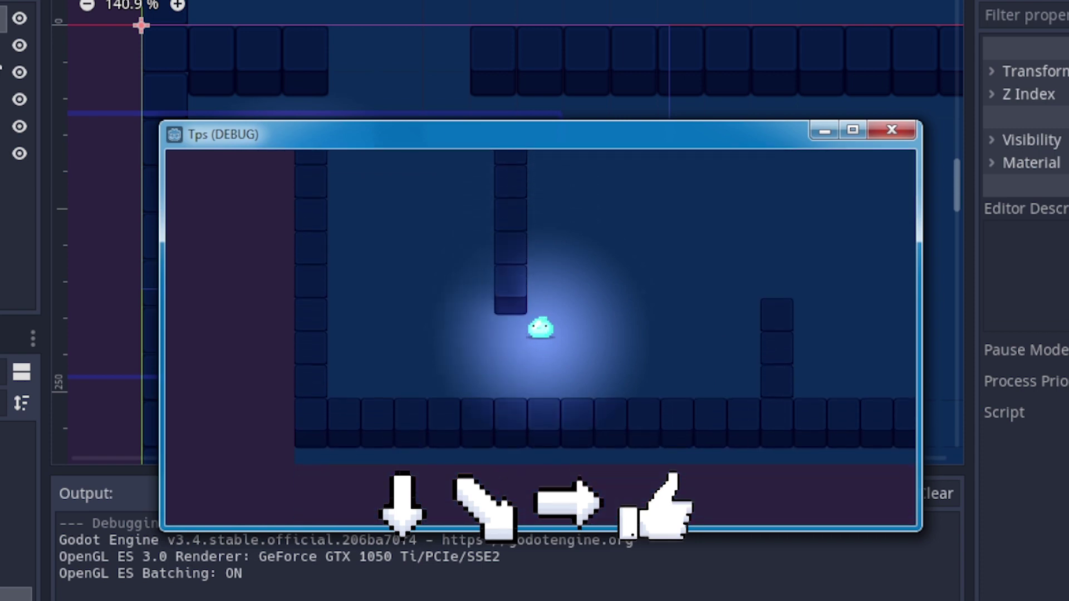
{"action": "key", "text": "Up"}
{"action": "key", "text": "Left"}
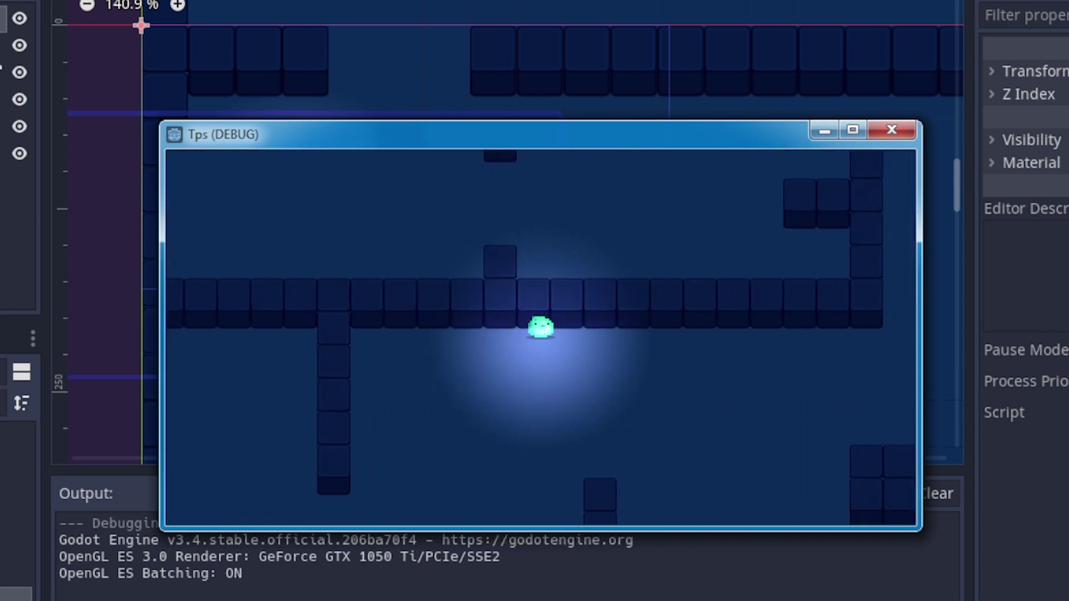
{"action": "key", "text": "Right"}
{"action": "key", "text": "Down"}
{"action": "key", "text": "Up"}
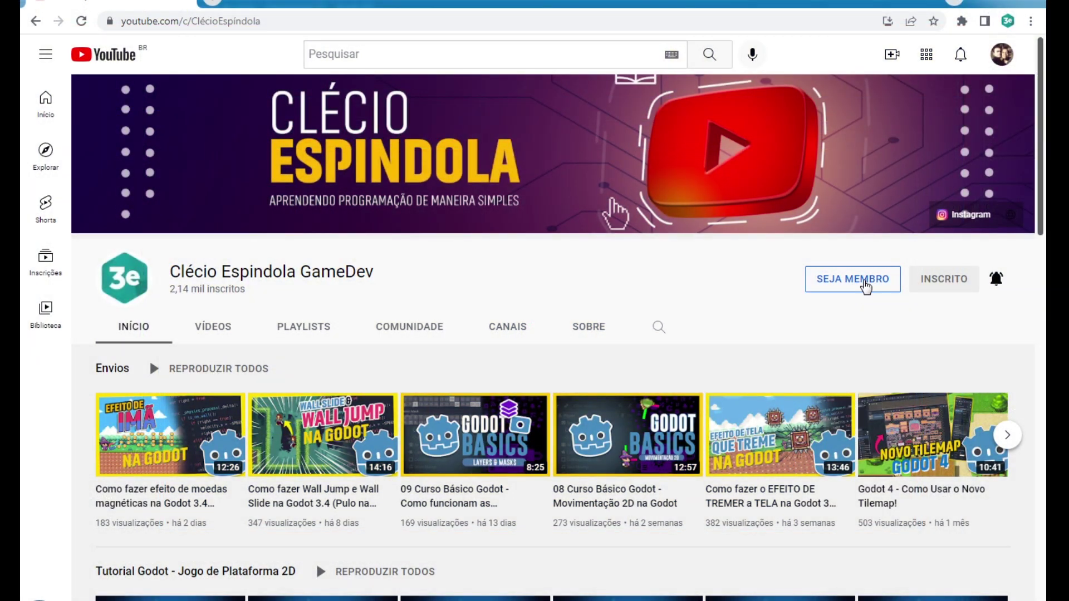
{"action": "left_click", "coordinate": [866, 283]}
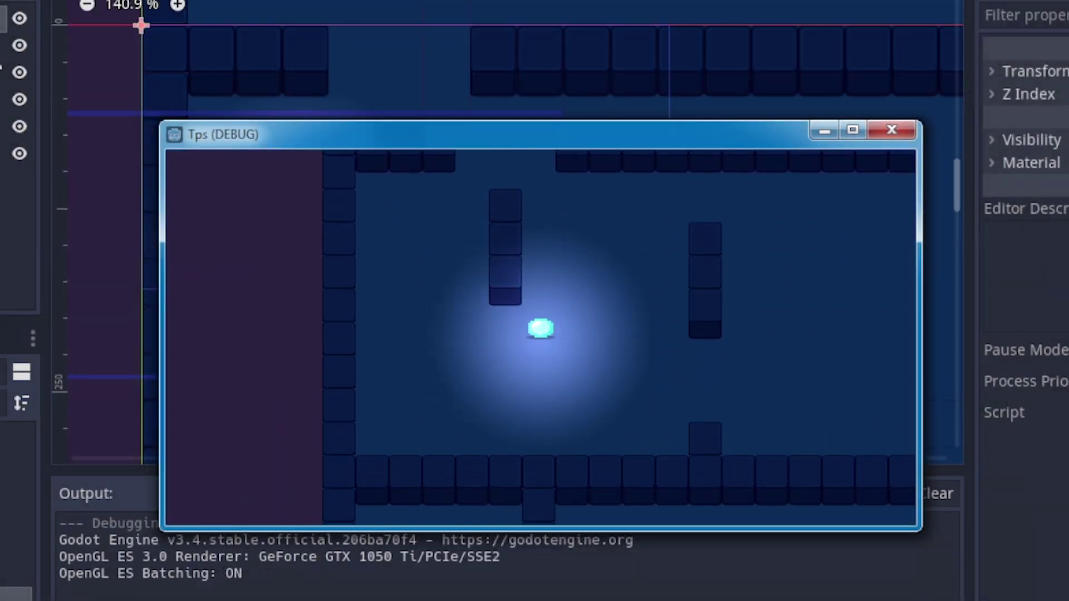
Steer the slime up and right into the upper room of the dark maze.
{"action": "key", "text": "Up"}
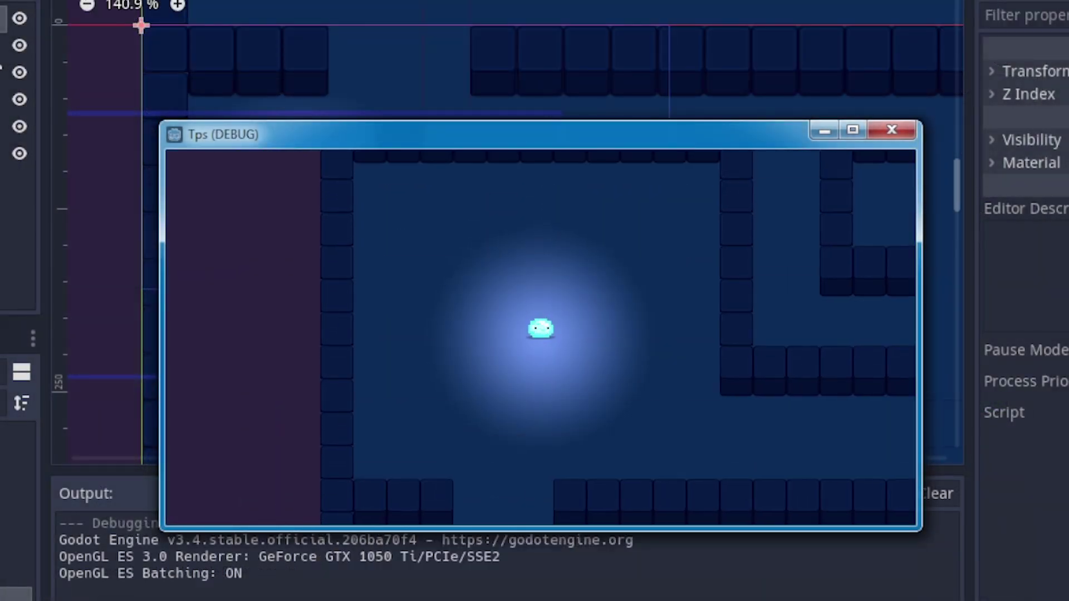
{"action": "key", "text": "Right"}
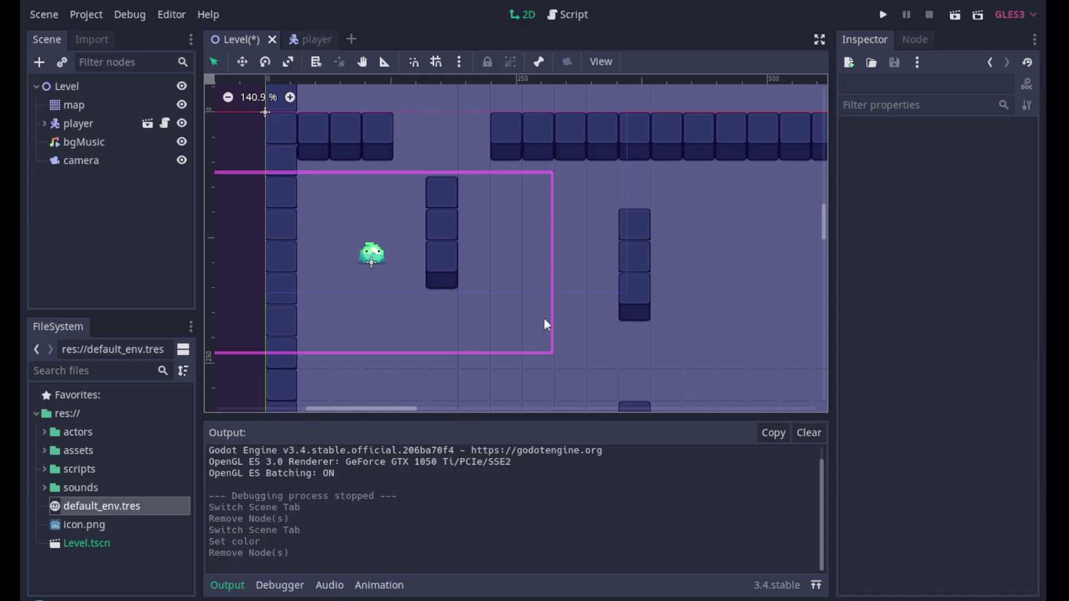
{"action": "scroll", "coordinate": [486, 296], "scroll_direction": "down", "scroll_amount": 4}
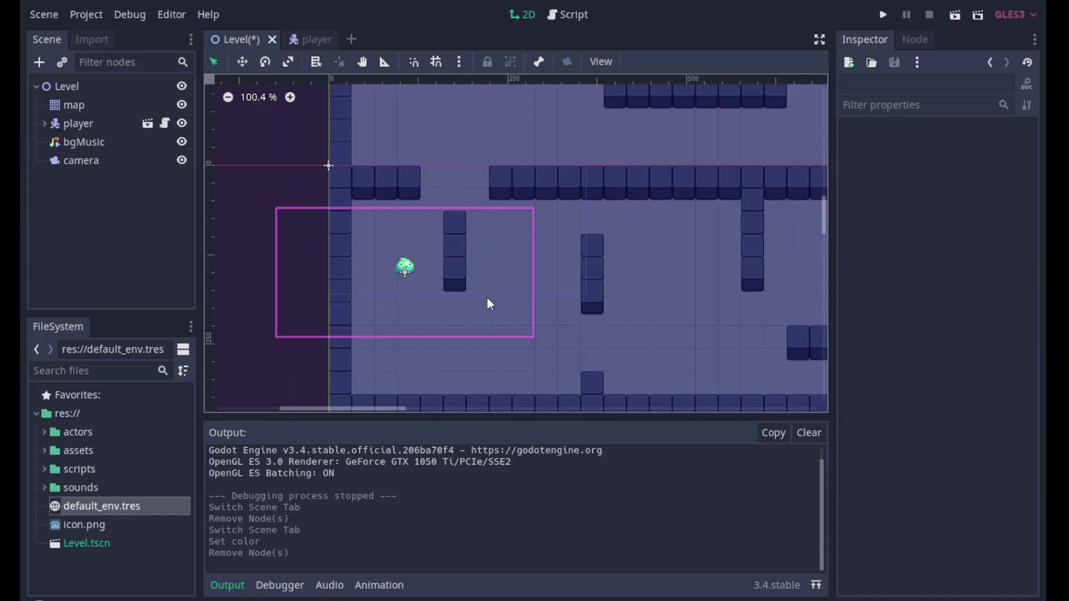
Select the Level root, then the map tile layer, and pan the level view.
{"action": "scroll", "coordinate": [599, 263], "scroll_direction": "down", "scroll_amount": 2}
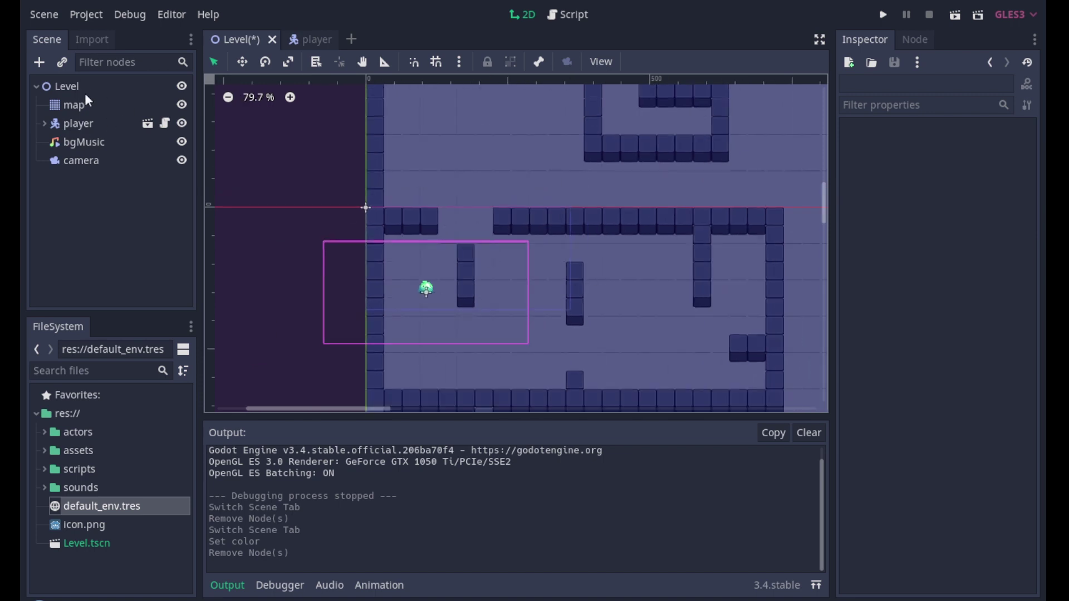
{"action": "left_click", "coordinate": [69, 87]}
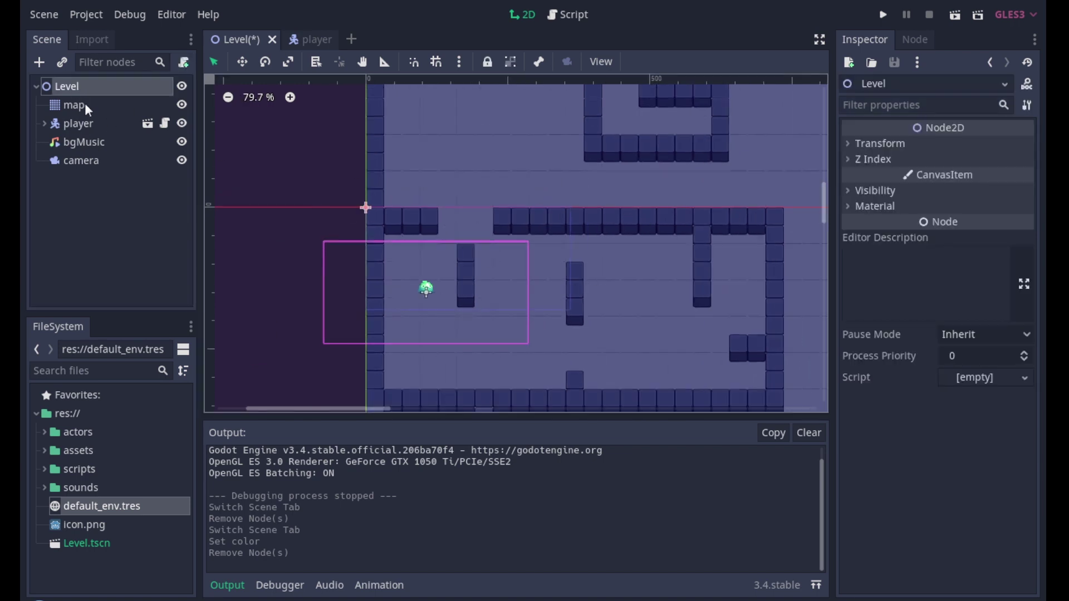
{"action": "left_click", "coordinate": [85, 107]}
{"action": "middle_click_drag", "start_coordinate": [516, 303], "coordinate": [419, 284]}
{"action": "middle_click_drag", "start_coordinate": [520, 271], "coordinate": [526, 302]}
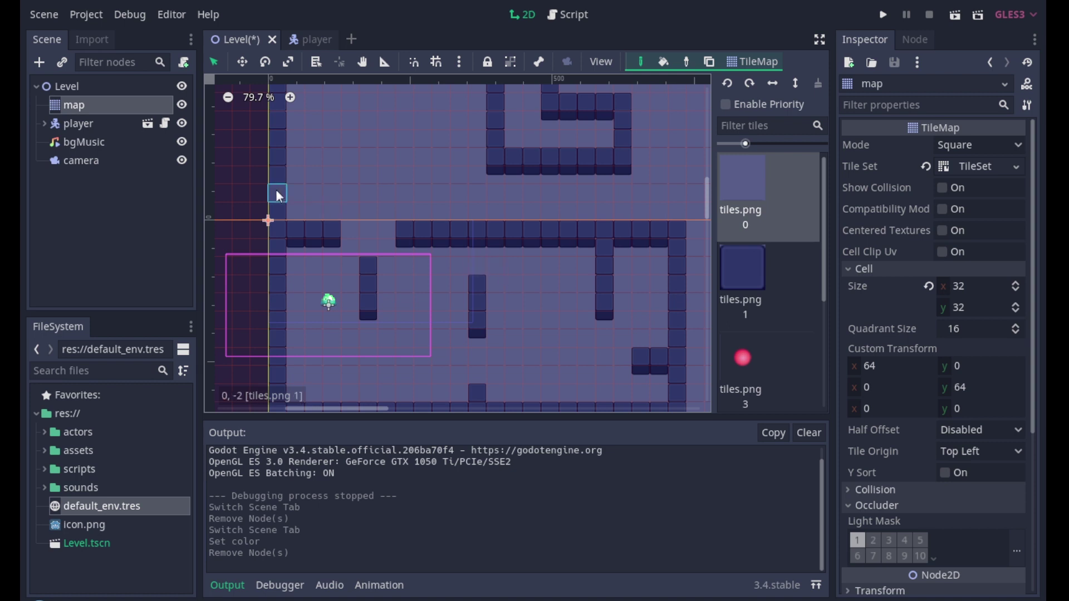
Run the untinted level, move the slime around, and stop the game.
{"action": "left_click", "coordinate": [882, 15]}
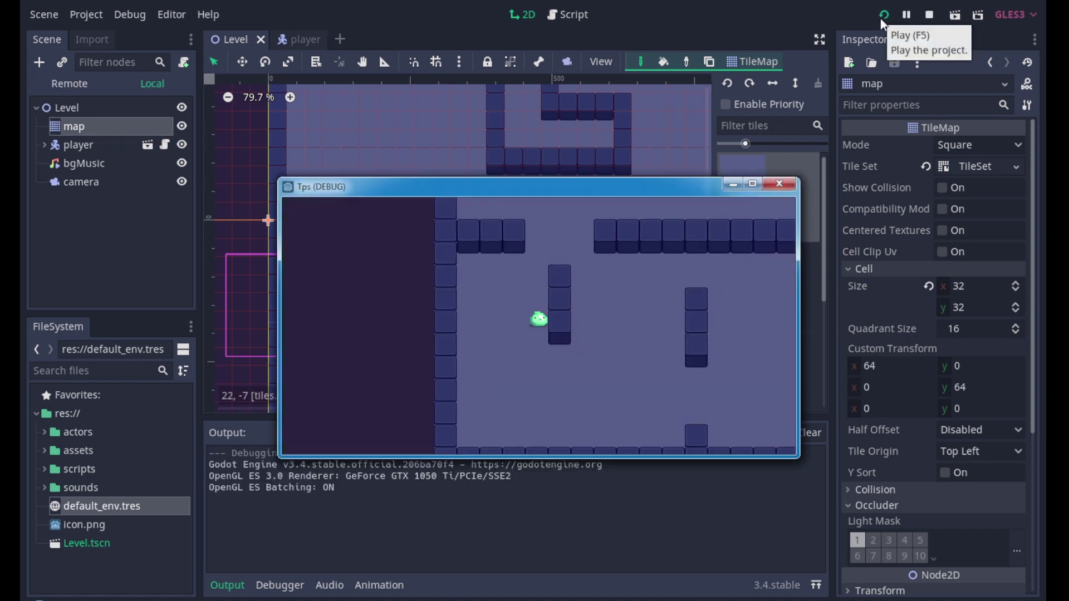
{"action": "key", "text": "Right"}
{"action": "key", "text": "Up"}
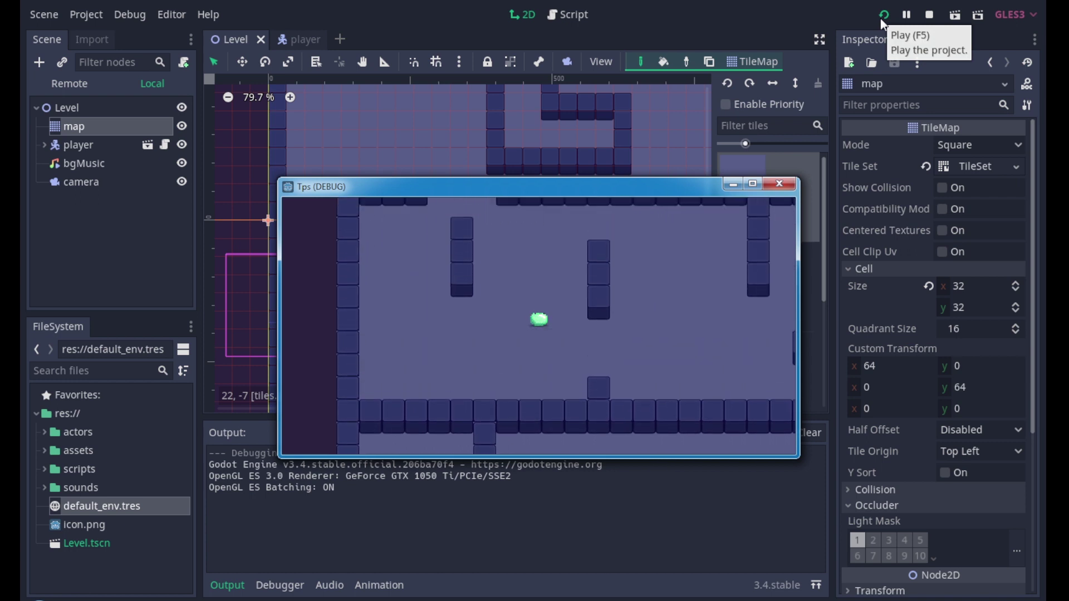
{"action": "key", "text": "Right"}
{"action": "key", "text": "Up"}
{"action": "key", "text": "Left"}
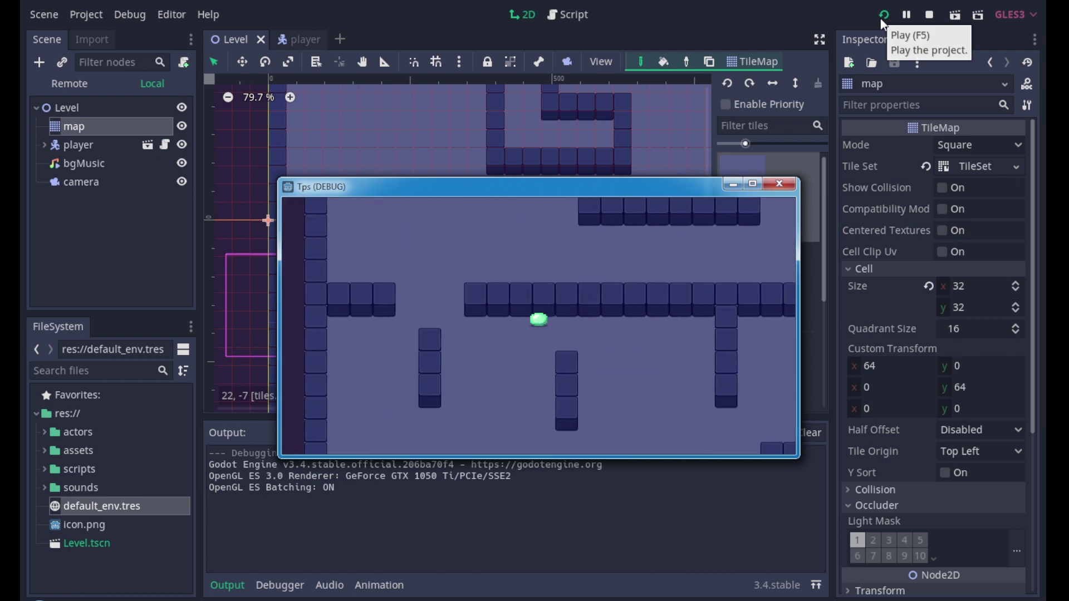
{"action": "key", "text": "Up"}
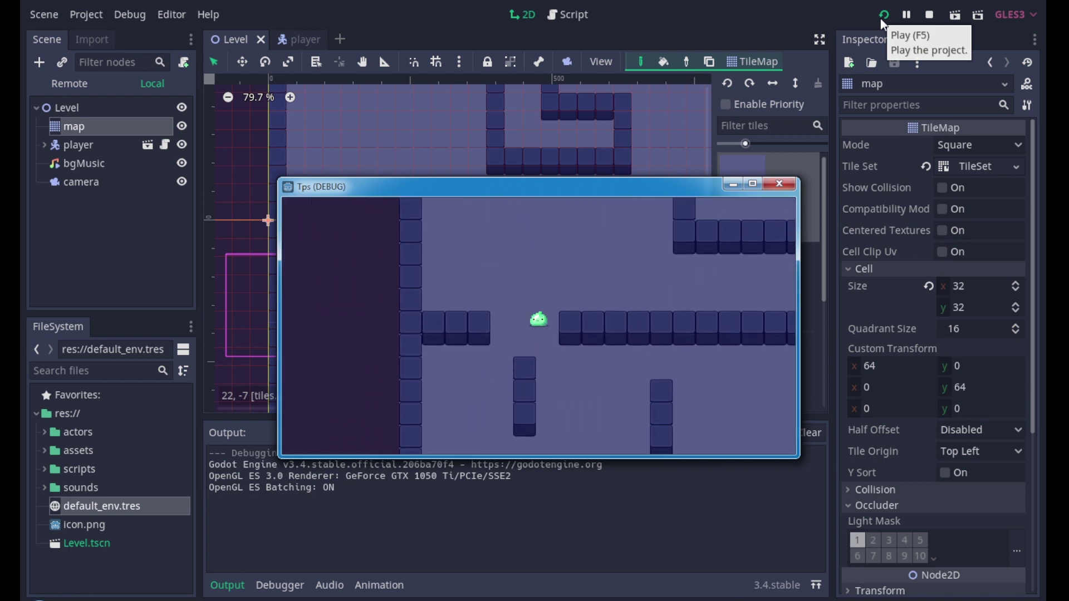
{"action": "left_click", "coordinate": [779, 185]}
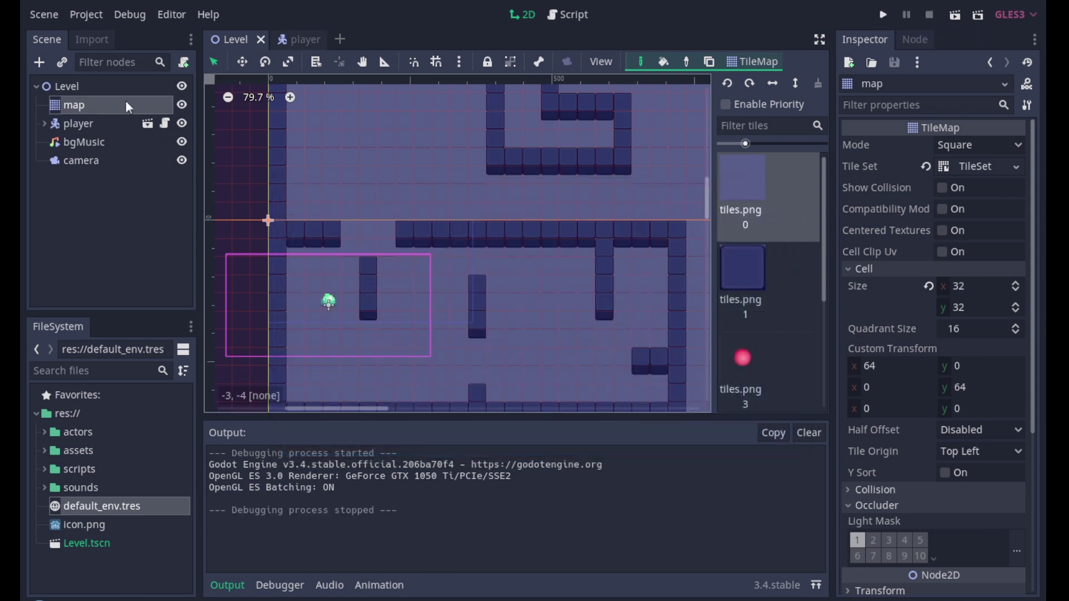
Add a CanvasModulate child node under Level, found by searching 'cana'.
{"action": "left_click", "coordinate": [46, 89]}
{"action": "right_click", "coordinate": [76, 92]}
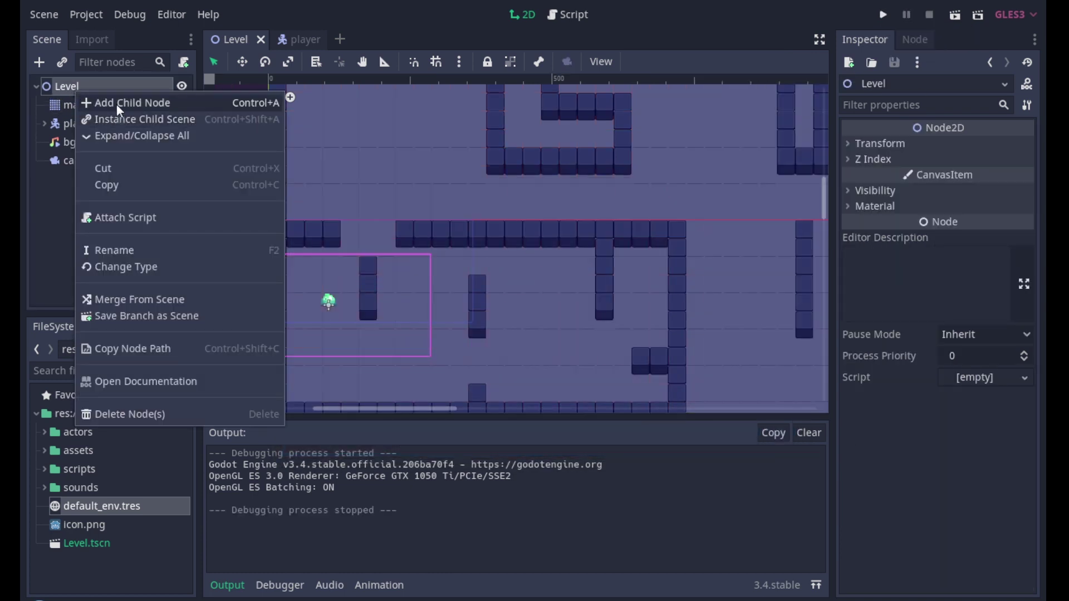
{"action": "left_click", "coordinate": [114, 103]}
{"action": "type", "text": "cana"}
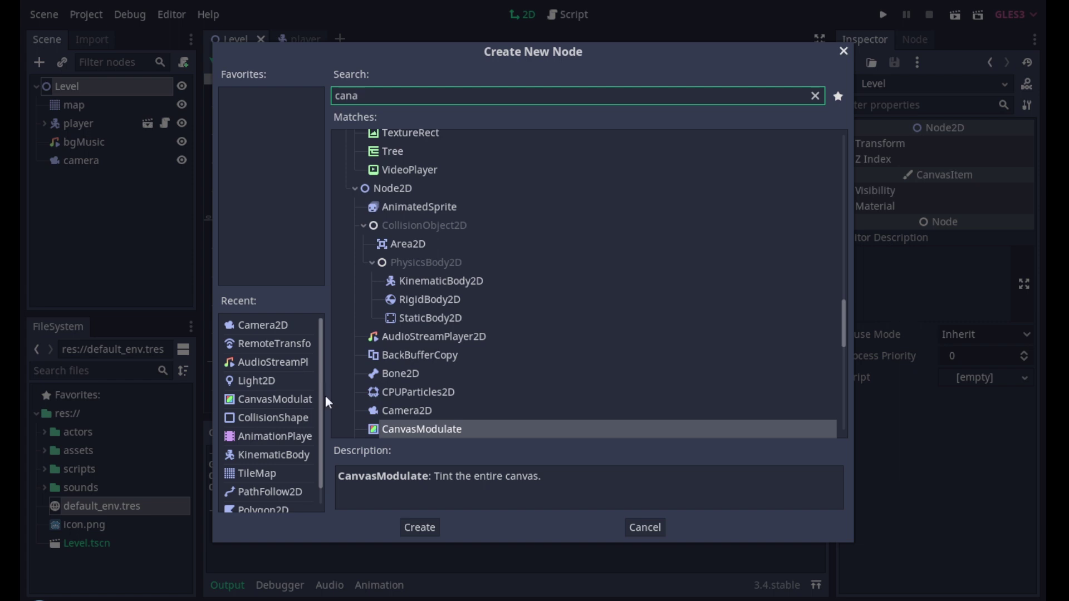
{"action": "double_click", "coordinate": [398, 432]}
Rename the new CanvasModulate node to 'canvas'.
{"action": "double_click", "coordinate": [99, 184]}
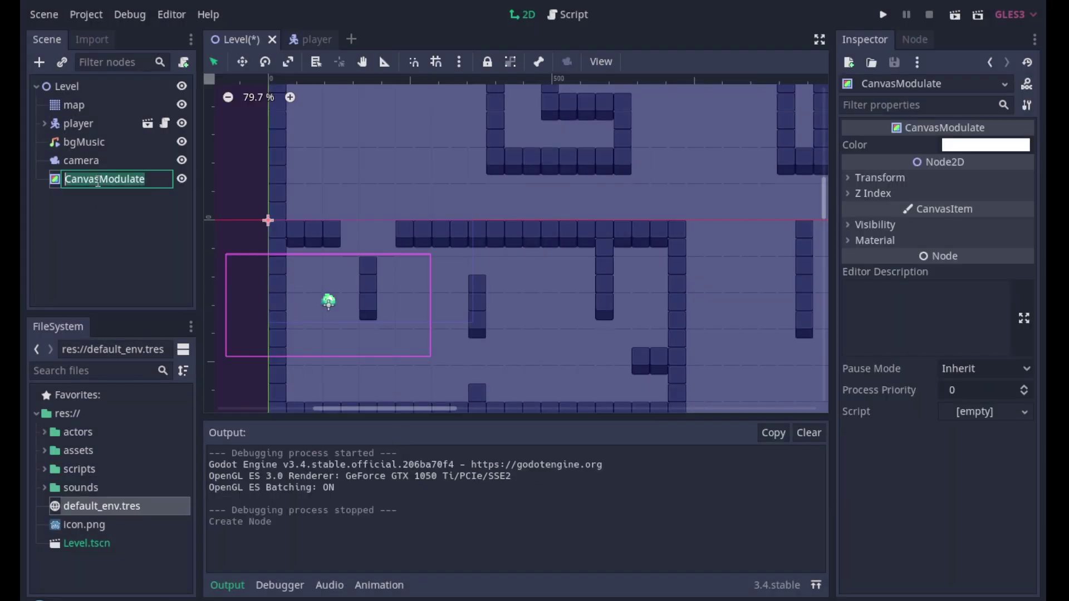
{"action": "type", "text": "canvas"}
{"action": "key", "text": "Return"}
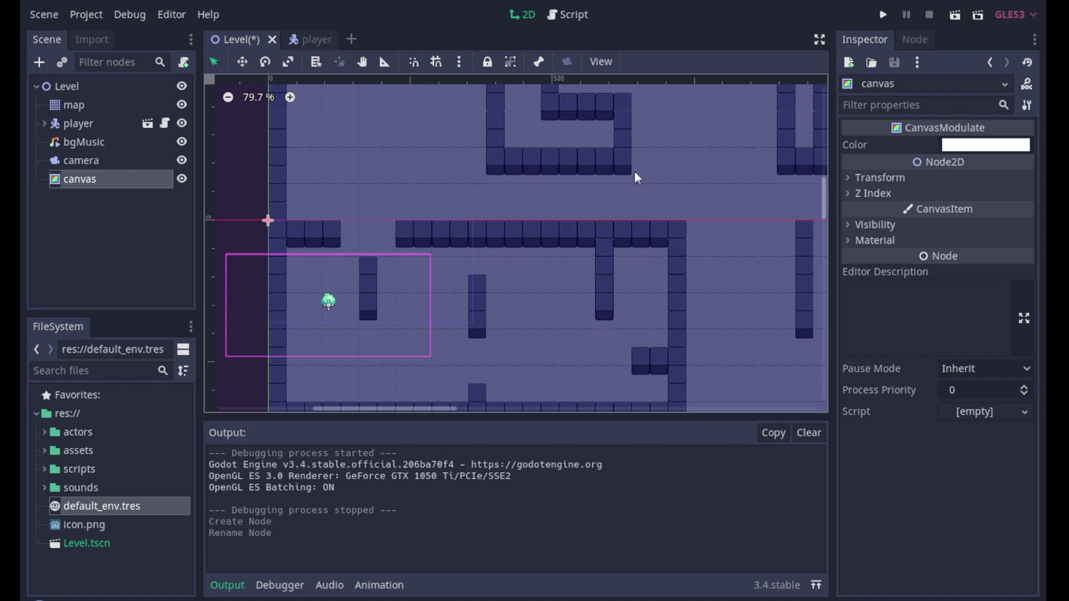
Set the canvas colour to hex 257ba5, briefly trying a darker blue before restoring it.
{"action": "left_click", "coordinate": [972, 147]}
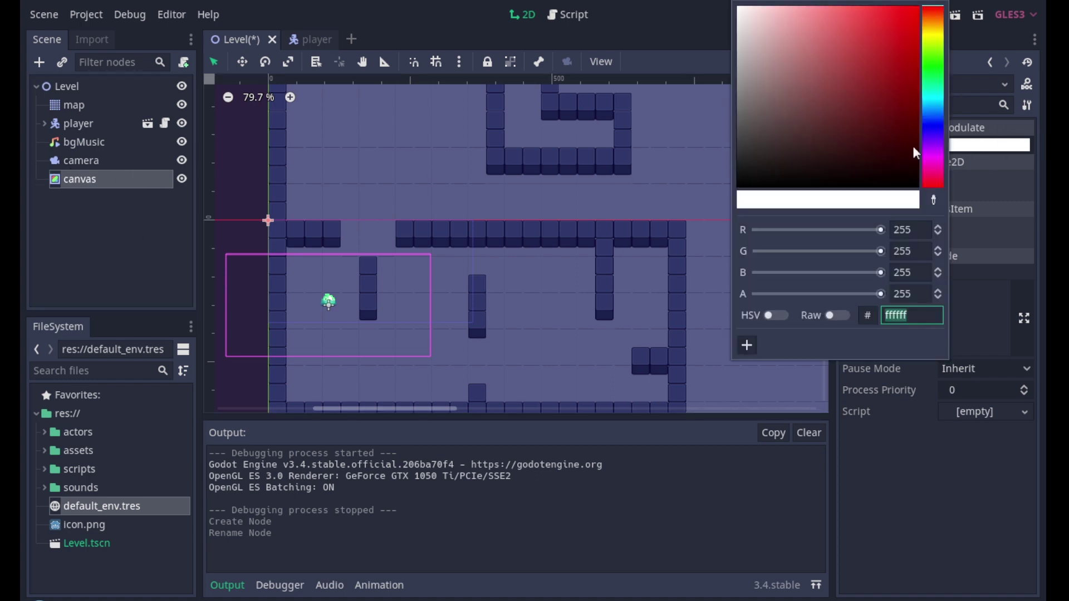
{"action": "type", "text": "257ba5"}
{"action": "left_click", "coordinate": [920, 295]}
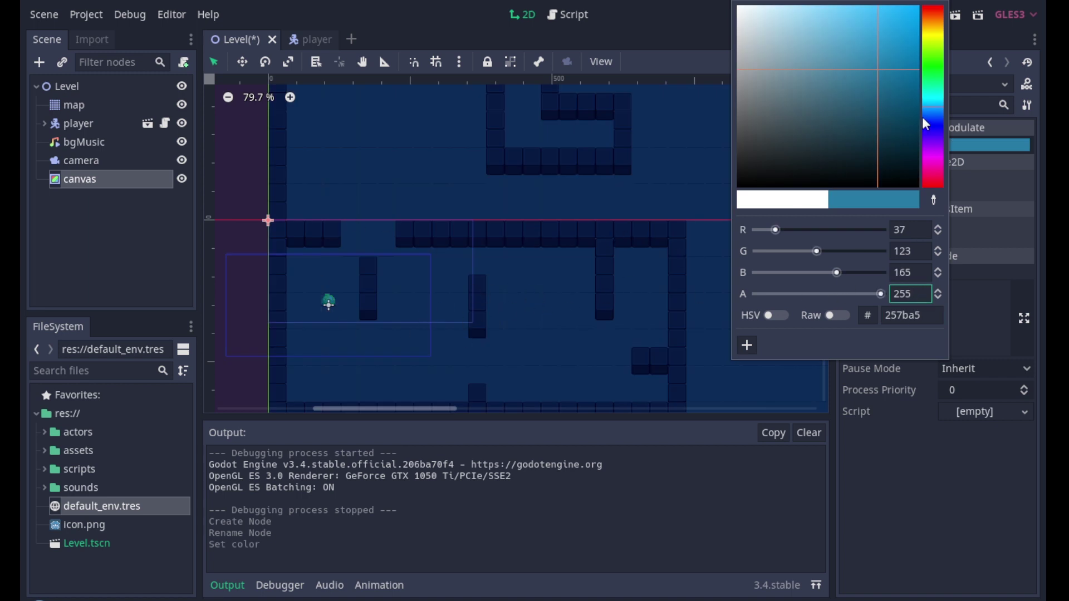
{"action": "mouse_move", "coordinate": [882, 105]}
{"action": "left_mouse_down"}
{"action": "mouse_move", "coordinate": [866, 112]}
{"action": "mouse_move", "coordinate": [883, 79]}
{"action": "mouse_move", "coordinate": [881, 115]}
{"action": "mouse_move", "coordinate": [881, 94]}
{"action": "left_mouse_up"}
{"action": "left_click_drag", "start_coordinate": [923, 318], "coordinate": [843, 302]}
{"action": "type", "text": "257ba5"}
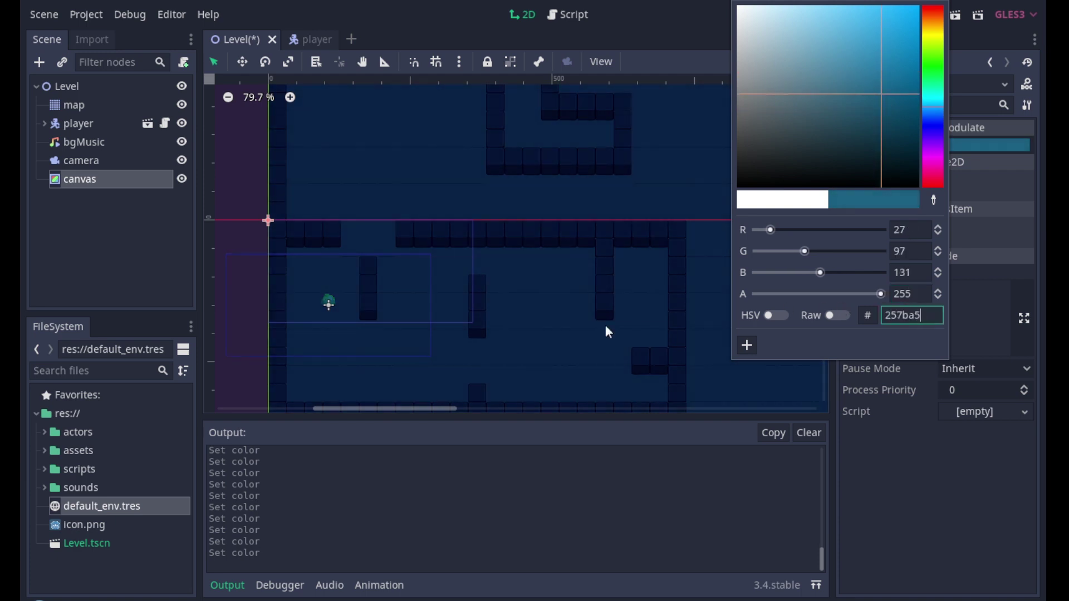
{"action": "left_click", "coordinate": [555, 328]}
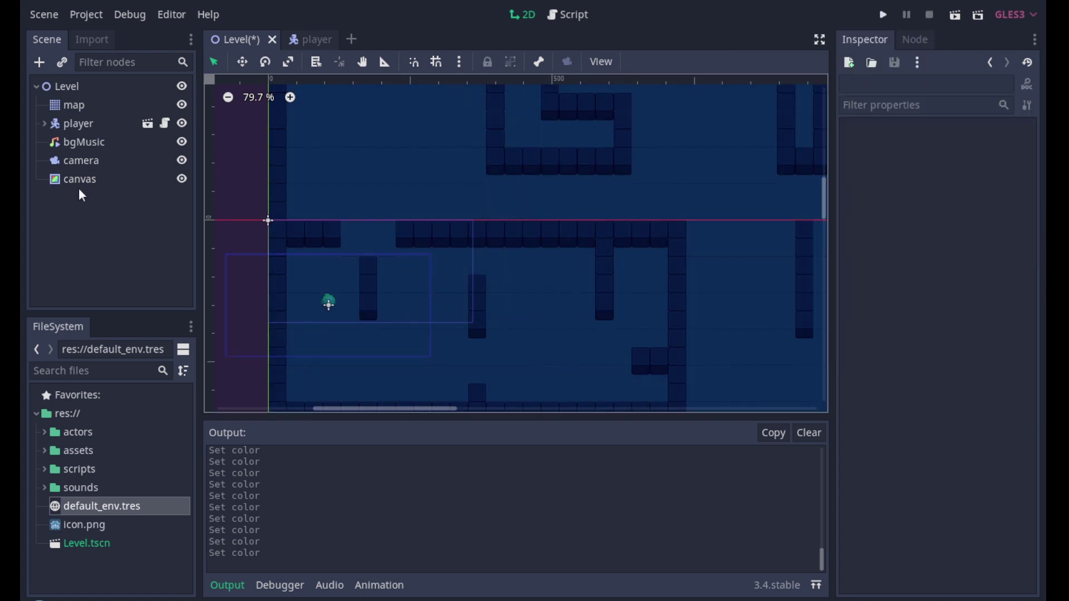
Run the game, walk the player through the blue-tinted maze, stop it, and open the player scene.
{"action": "left_click", "coordinate": [885, 17]}
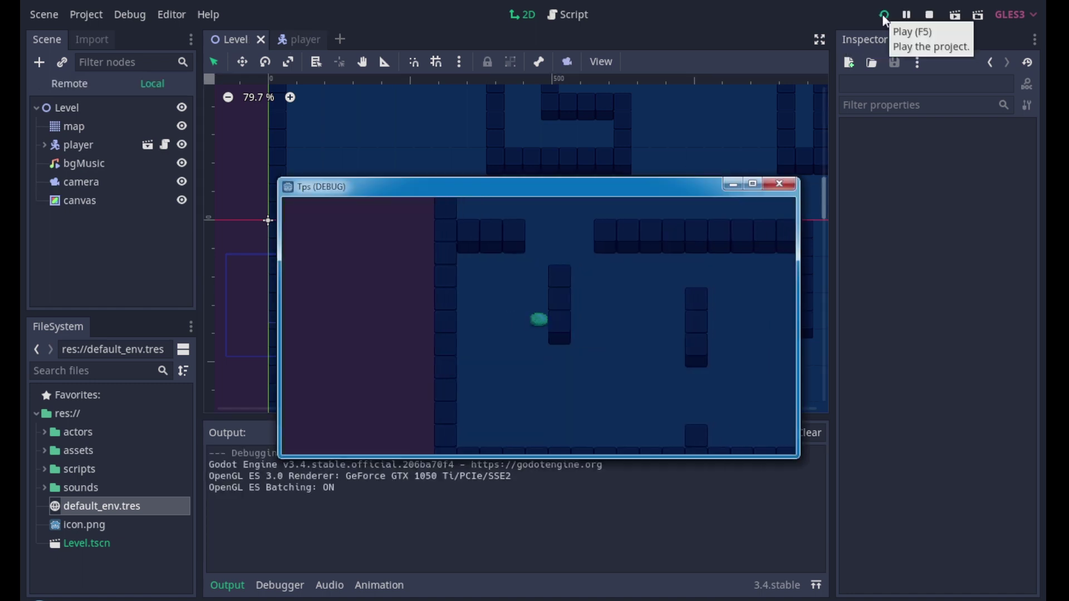
{"action": "key", "text": "Down"}
{"action": "key", "text": "Right"}
{"action": "key", "text": "Up"}
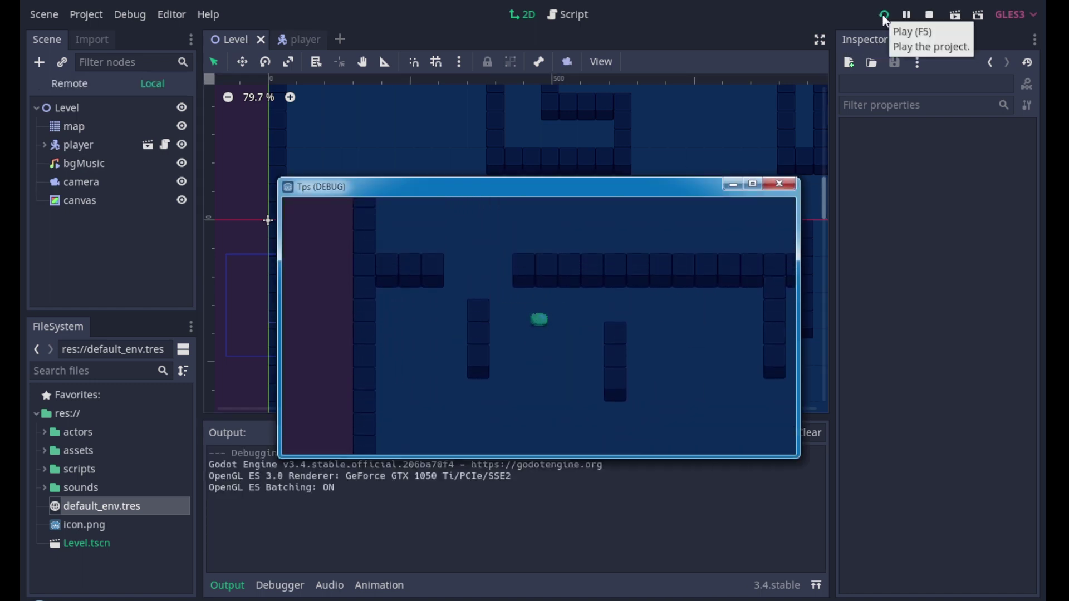
{"action": "key", "text": "Right"}
{"action": "key", "text": "Right"}
{"action": "key", "text": "Down"}
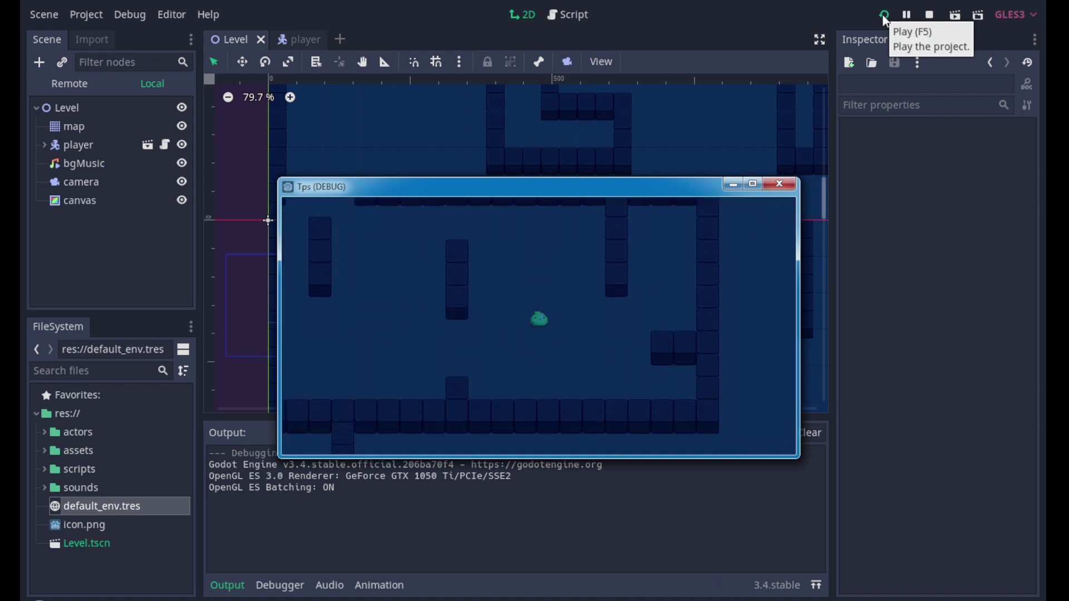
{"action": "left_click", "coordinate": [781, 184]}
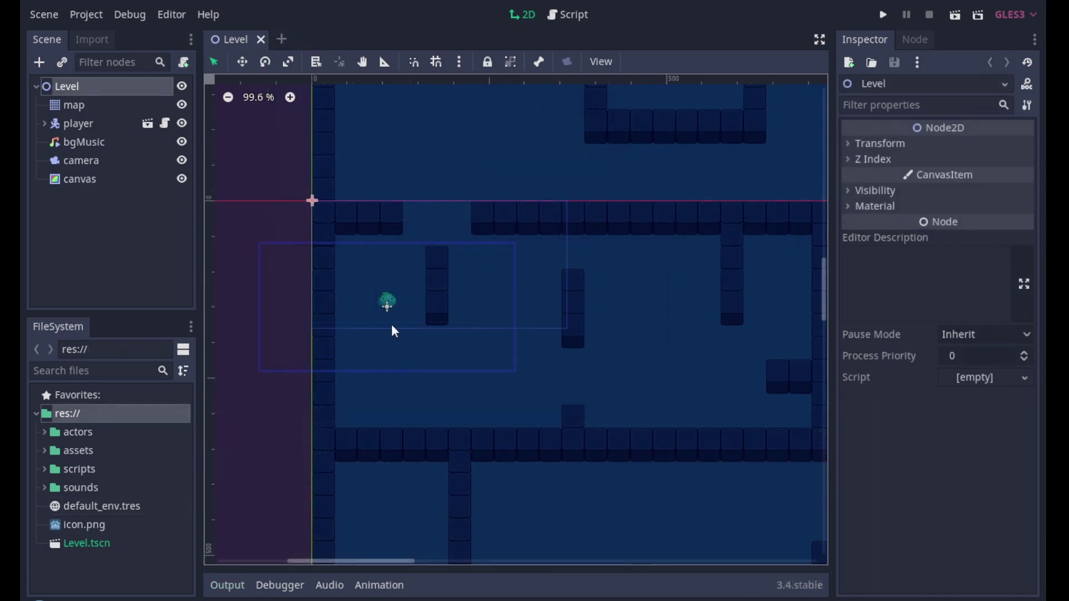
{"action": "left_click", "coordinate": [147, 123]}
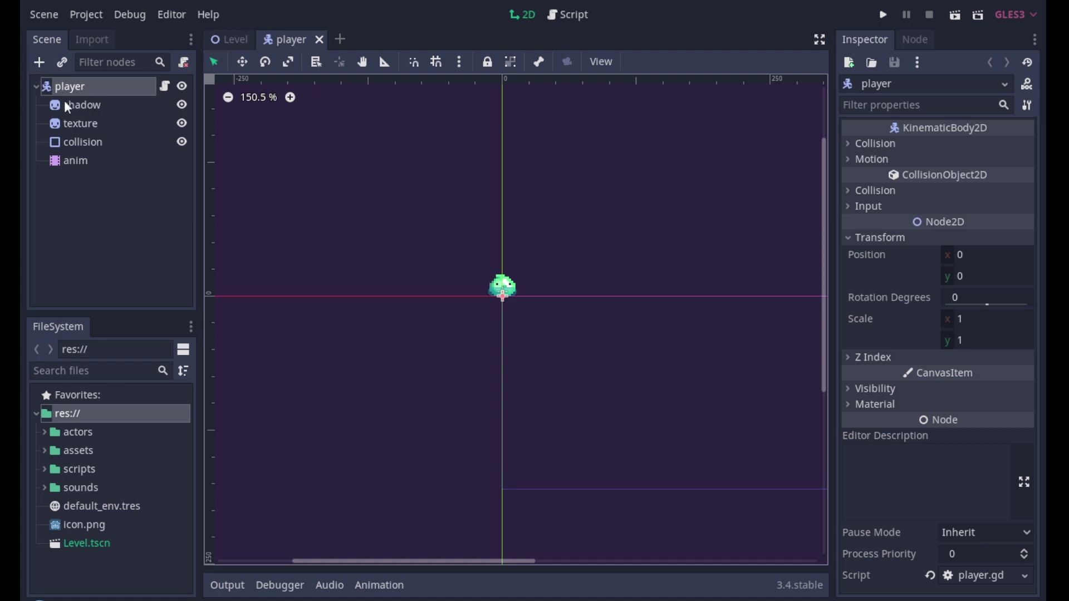
Toggle visibility of the player's collision shape, shadow and sprite off and back on.
{"action": "scroll", "coordinate": [527, 314], "scroll_direction": "up", "scroll_amount": 2}
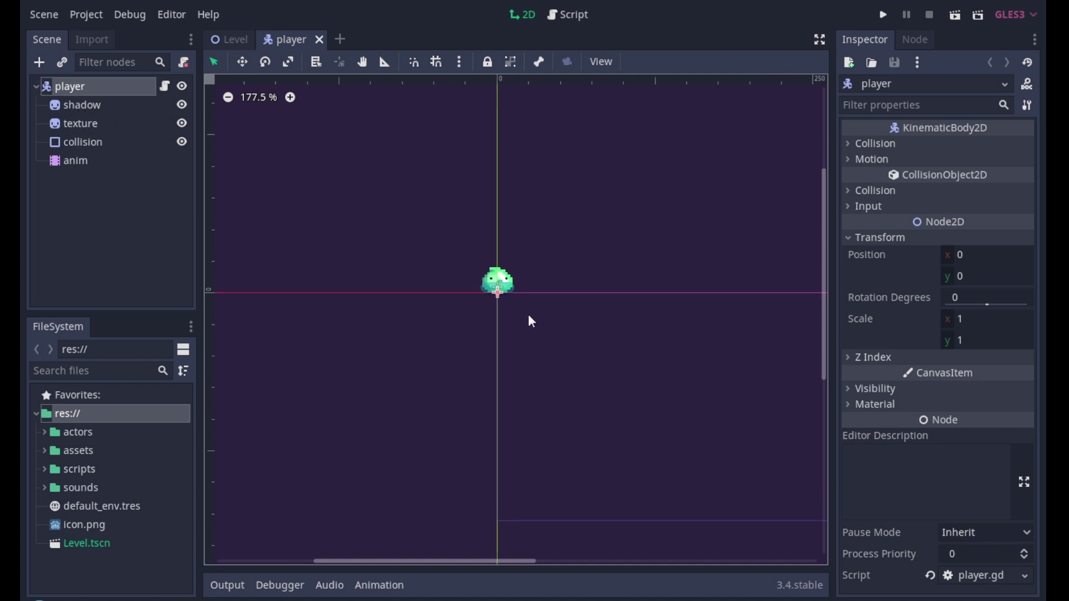
{"action": "scroll", "coordinate": [511, 292], "scroll_direction": "up", "scroll_amount": 2}
{"action": "left_click", "coordinate": [182, 141]}
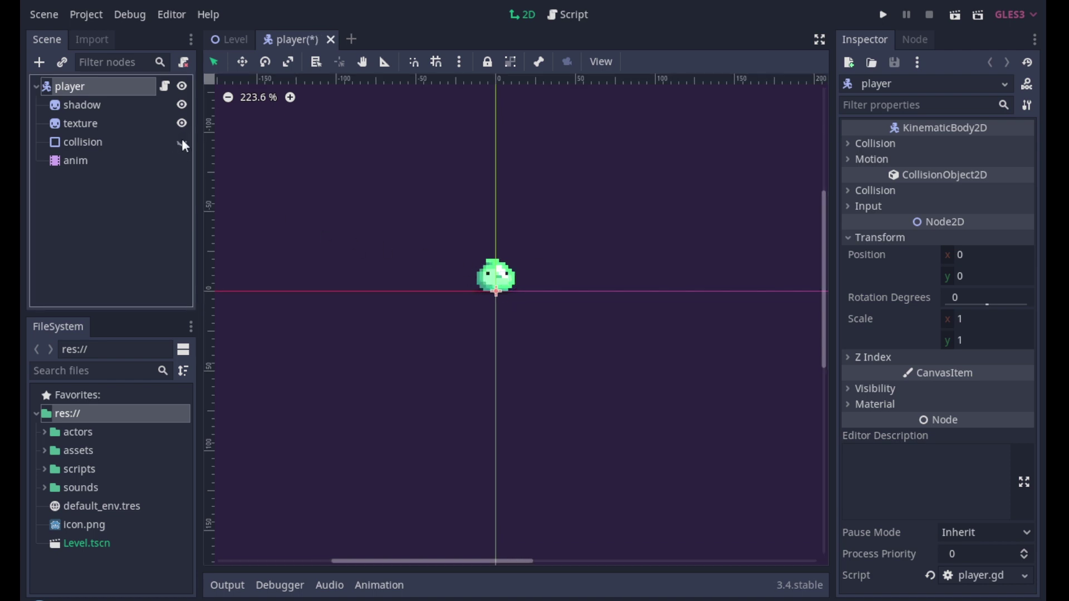
{"action": "left_click", "coordinate": [182, 105]}
{"action": "left_click", "coordinate": [182, 105]}
{"action": "left_click", "coordinate": [182, 124]}
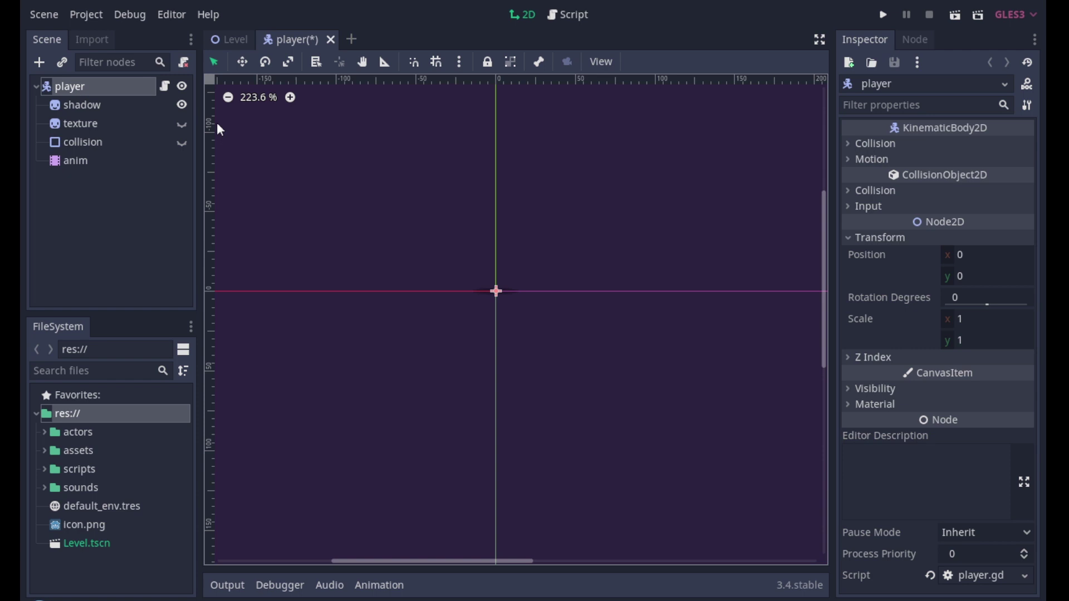
{"action": "left_click", "coordinate": [182, 123]}
{"action": "left_click", "coordinate": [182, 142]}
Load the walk animation on the anim node and scrub its frames, then select the player root.
{"action": "left_click", "coordinate": [92, 161]}
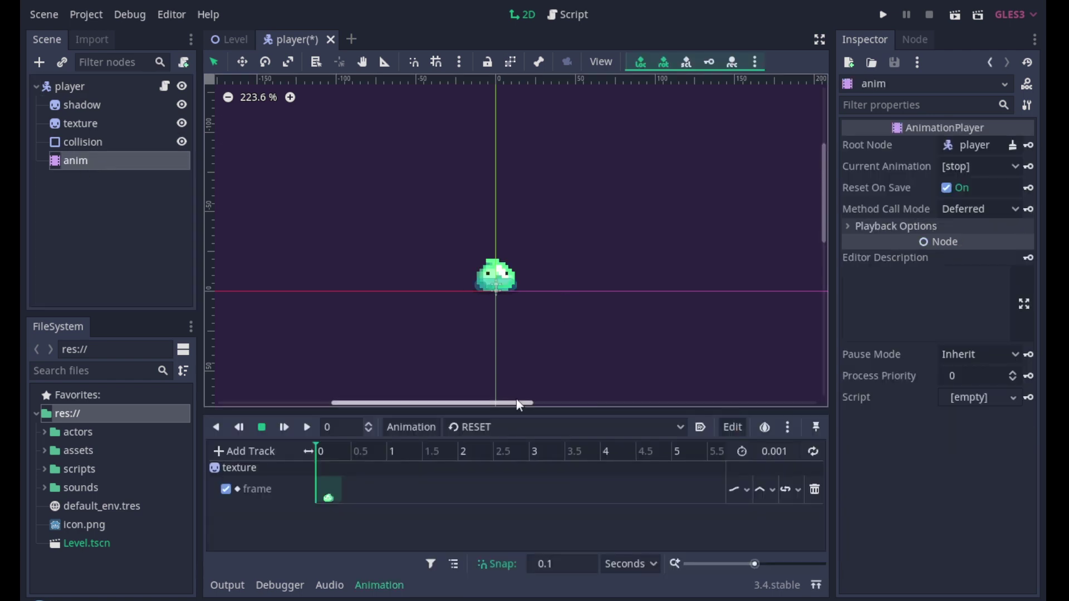
{"action": "left_click", "coordinate": [458, 430]}
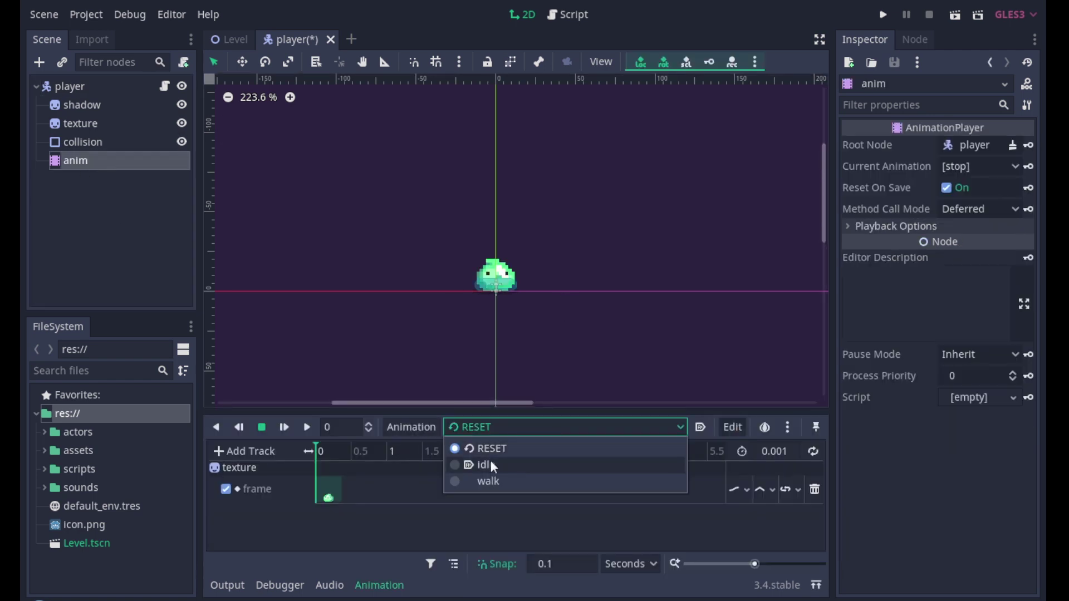
{"action": "left_click", "coordinate": [489, 480]}
{"action": "left_click_drag", "start_coordinate": [359, 451], "coordinate": [293, 457]}
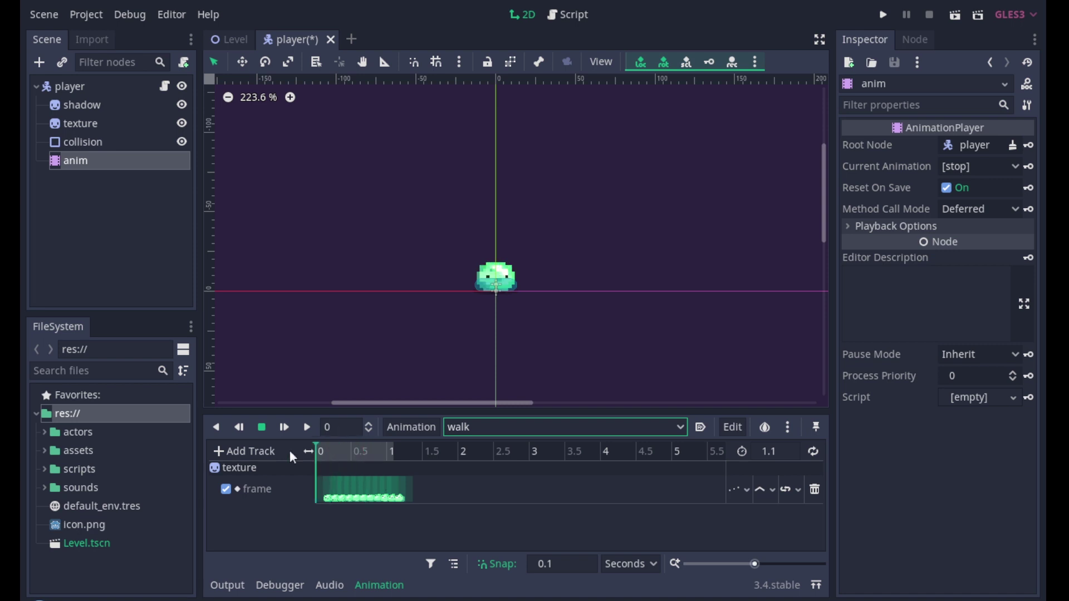
{"action": "left_click", "coordinate": [92, 83]}
Add a Light2D child node under player, found by searching 'ligh'.
{"action": "right_click", "coordinate": [92, 83]}
{"action": "left_click", "coordinate": [166, 125]}
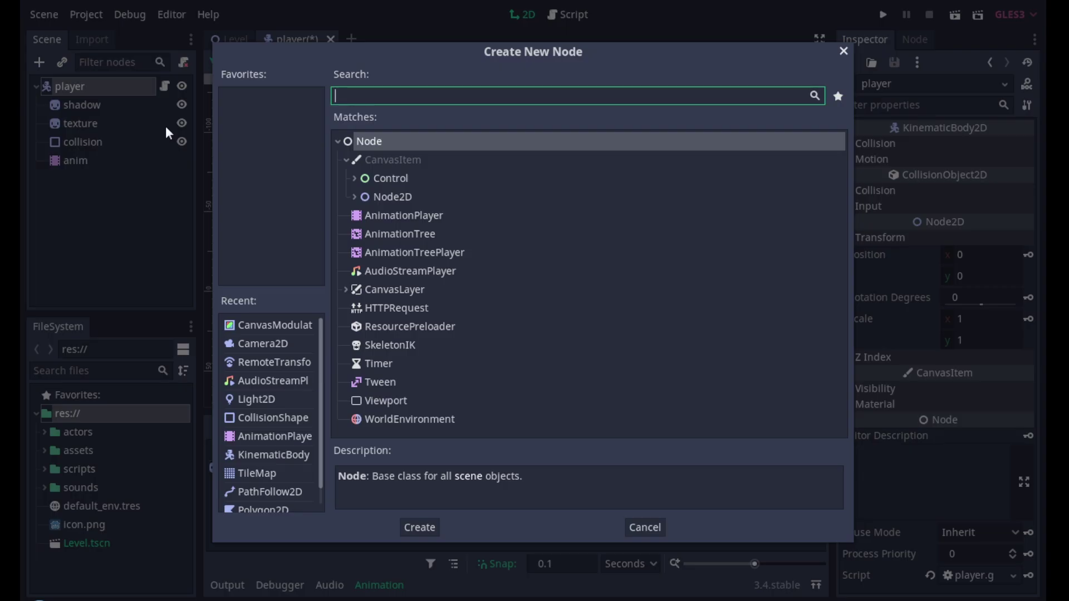
{"action": "type", "text": "ligh"}
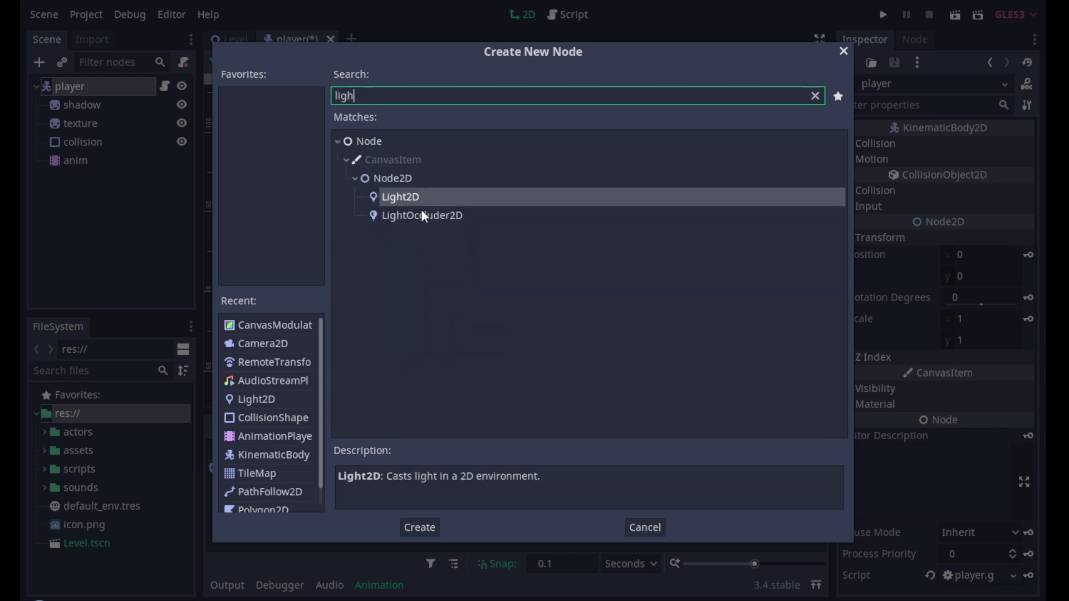
{"action": "double_click", "coordinate": [409, 199]}
Rename the new Light2D node to 'mainLight'.
{"action": "double_click", "coordinate": [109, 179]}
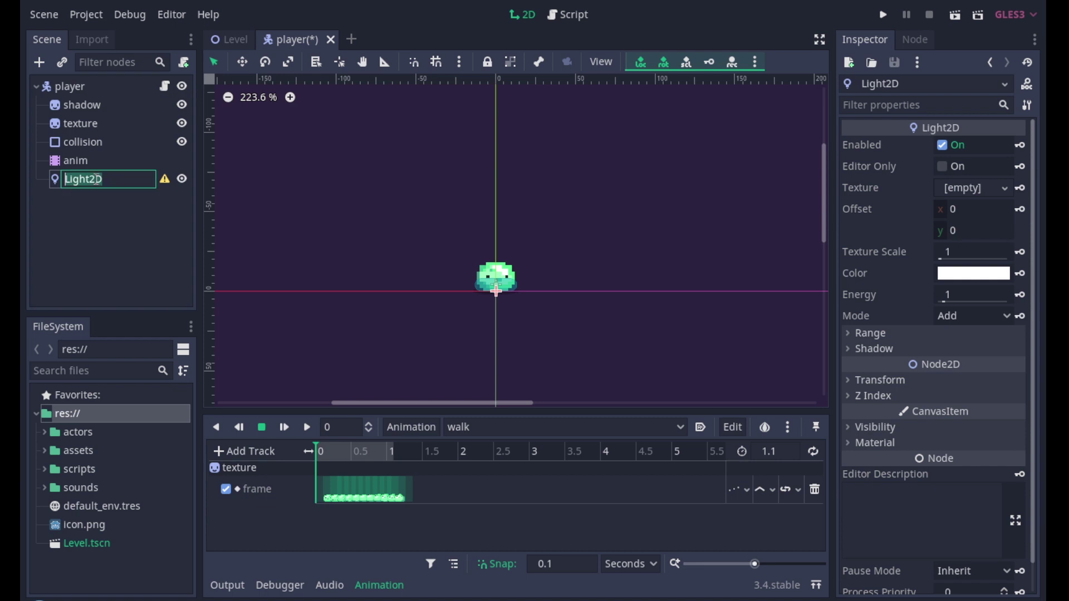
{"action": "type", "text": "mainLight"}
{"action": "key", "text": "Return"}
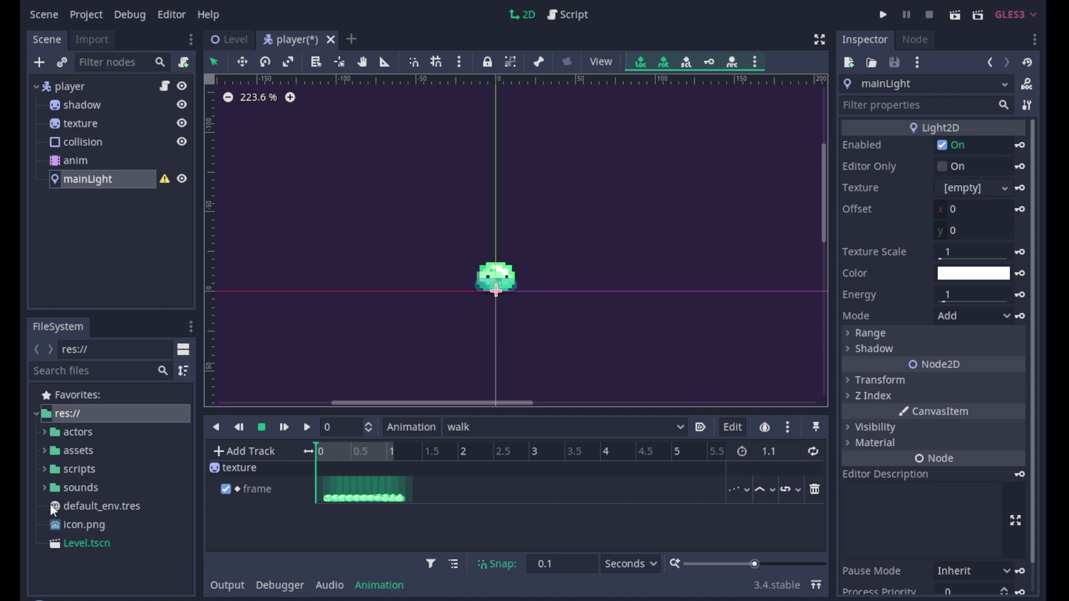
Preview light.jpg in res://assets and drag it onto mainLight's Texture property.
{"action": "left_click", "coordinate": [45, 451]}
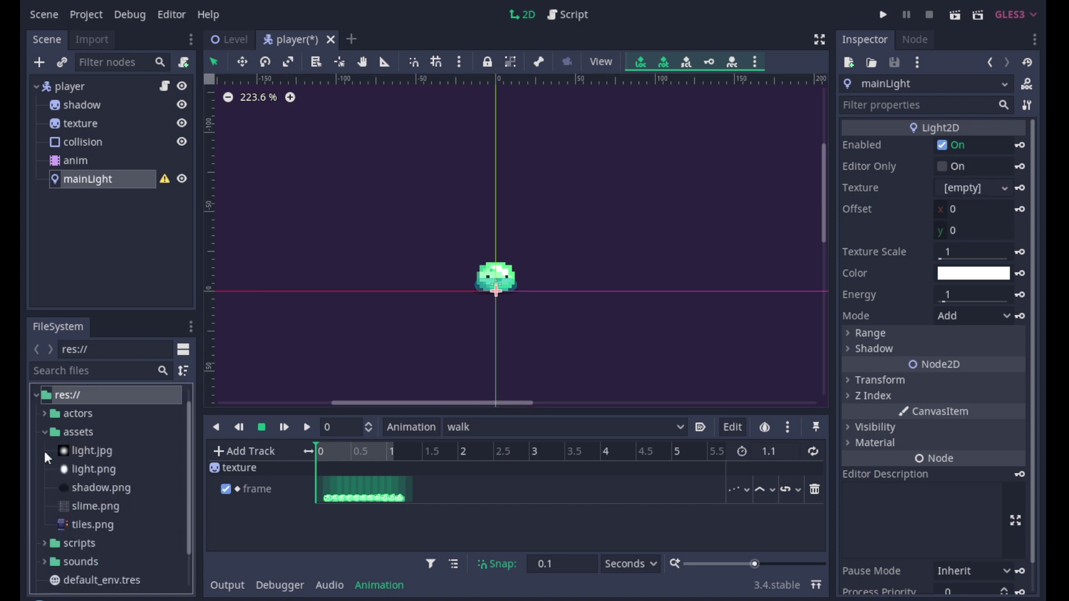
{"action": "left_click", "coordinate": [95, 452]}
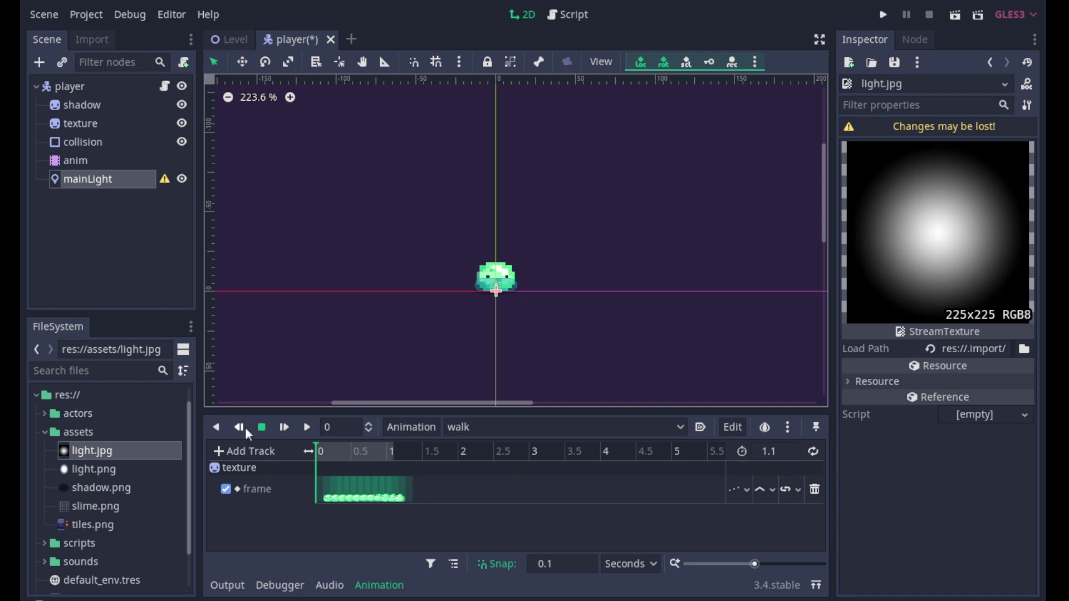
{"action": "left_click", "coordinate": [94, 179]}
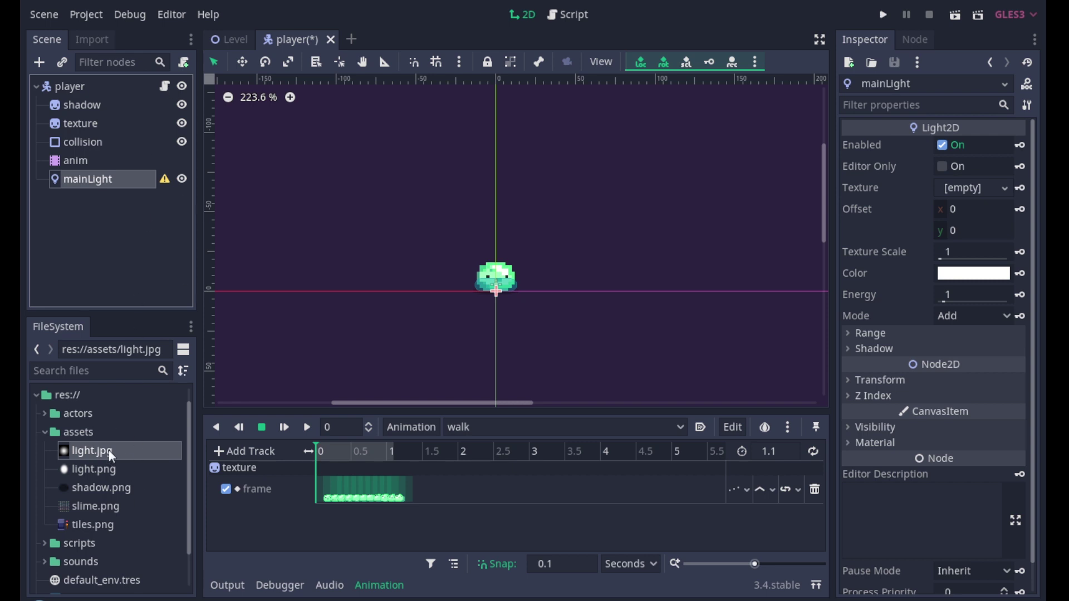
{"action": "left_click_drag", "start_coordinate": [109, 450], "coordinate": [961, 195]}
{"action": "scroll", "coordinate": [555, 291], "scroll_direction": "down", "scroll_amount": 1}
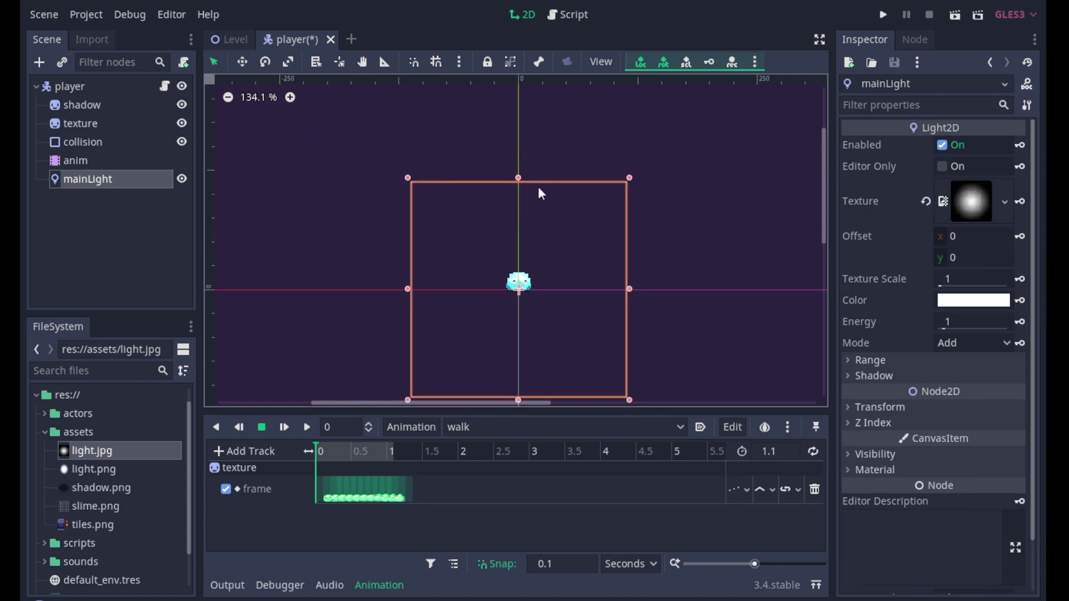
Run the game and walk the player around to check the main light, then close it.
{"action": "left_click", "coordinate": [884, 16]}
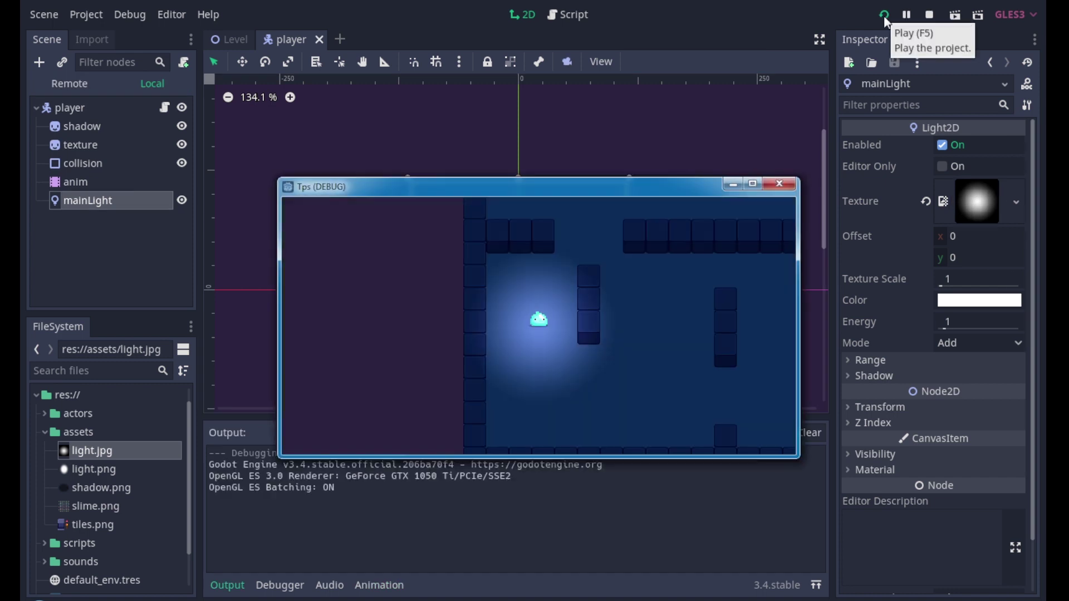
{"action": "key", "text": "Down"}
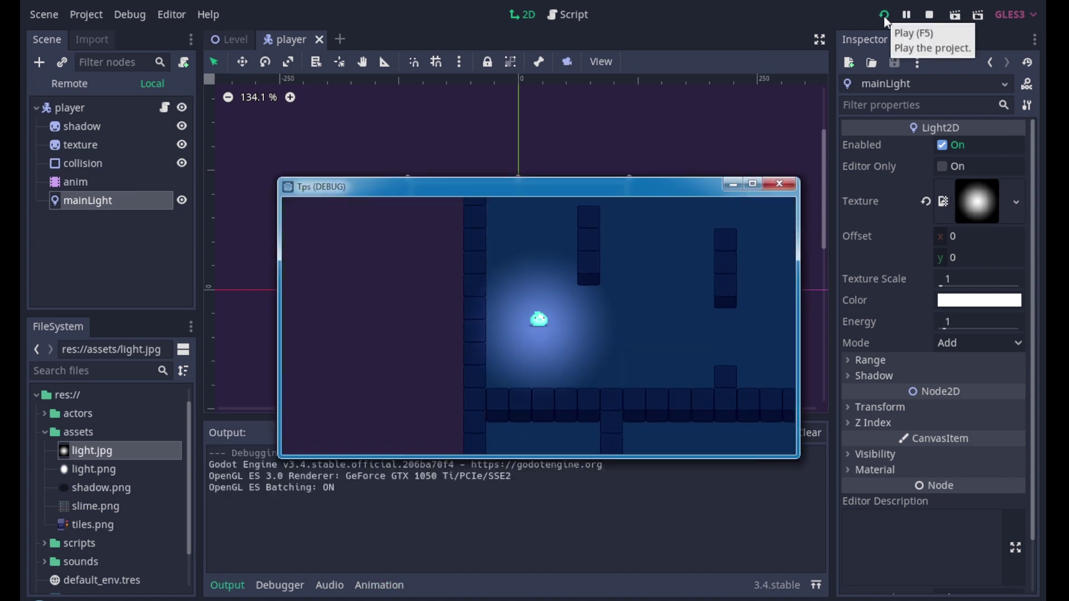
{"action": "key", "text": "Right"}
{"action": "key", "text": "Up"}
{"action": "key", "text": "Left"}
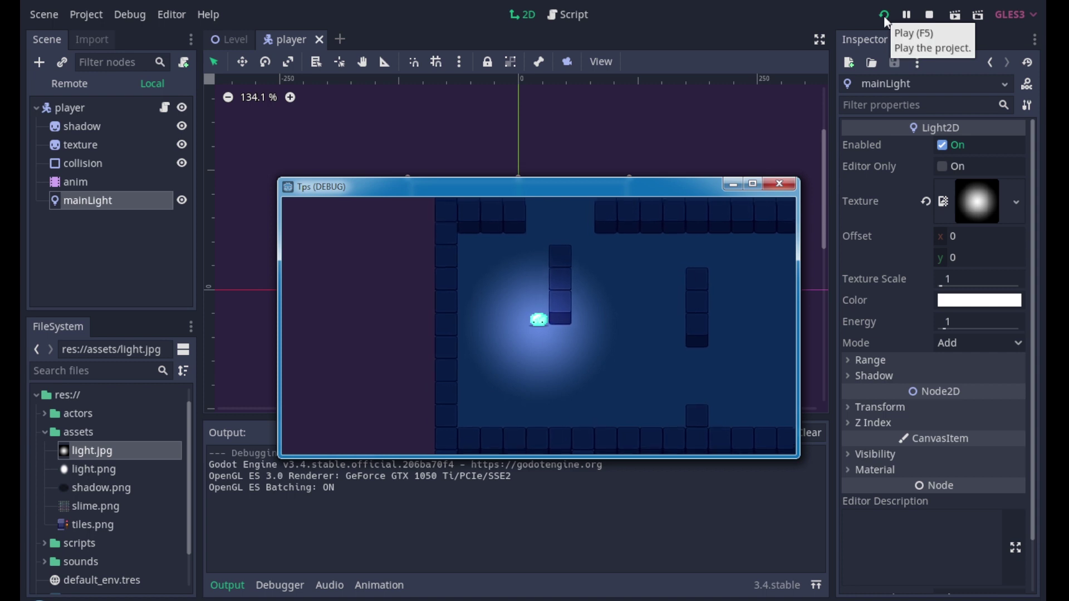
{"action": "key", "text": "Up"}
{"action": "key", "text": "Right"}
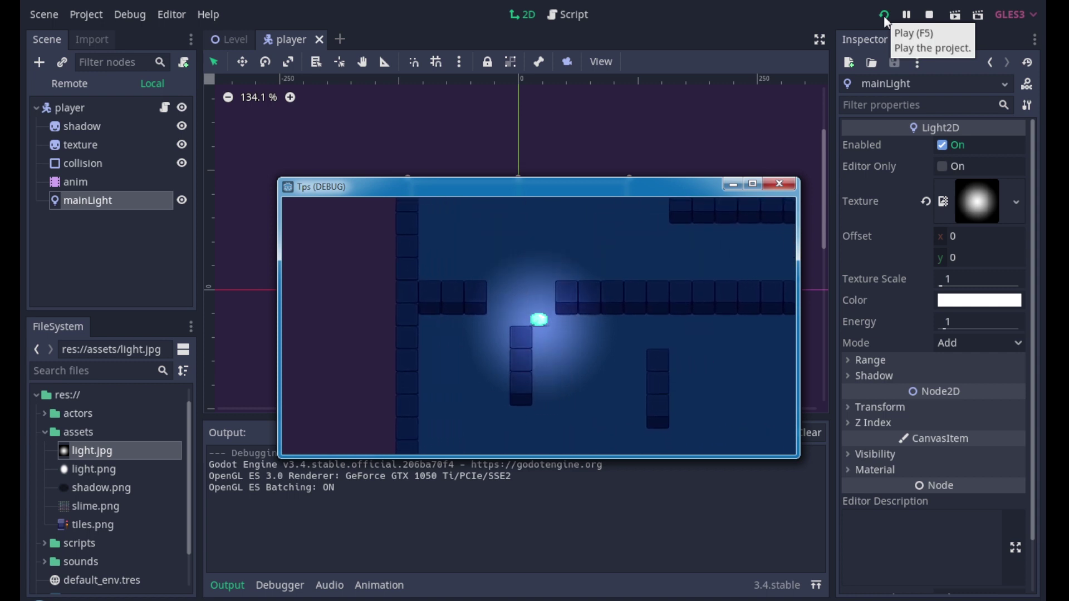
{"action": "key", "text": "Right"}
{"action": "key", "text": "Down"}
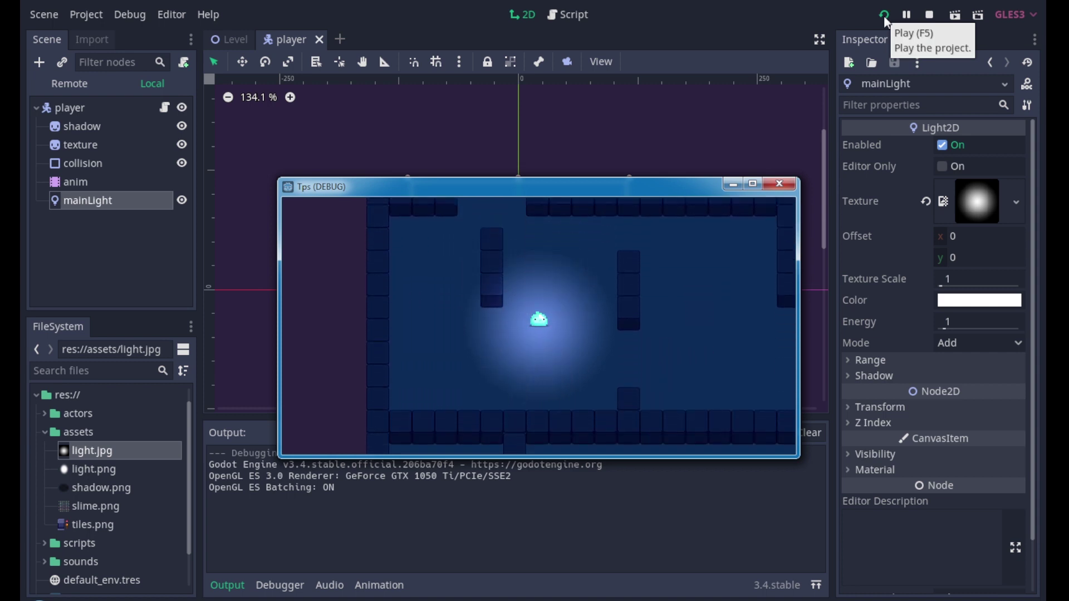
{"action": "left_click", "coordinate": [780, 184]}
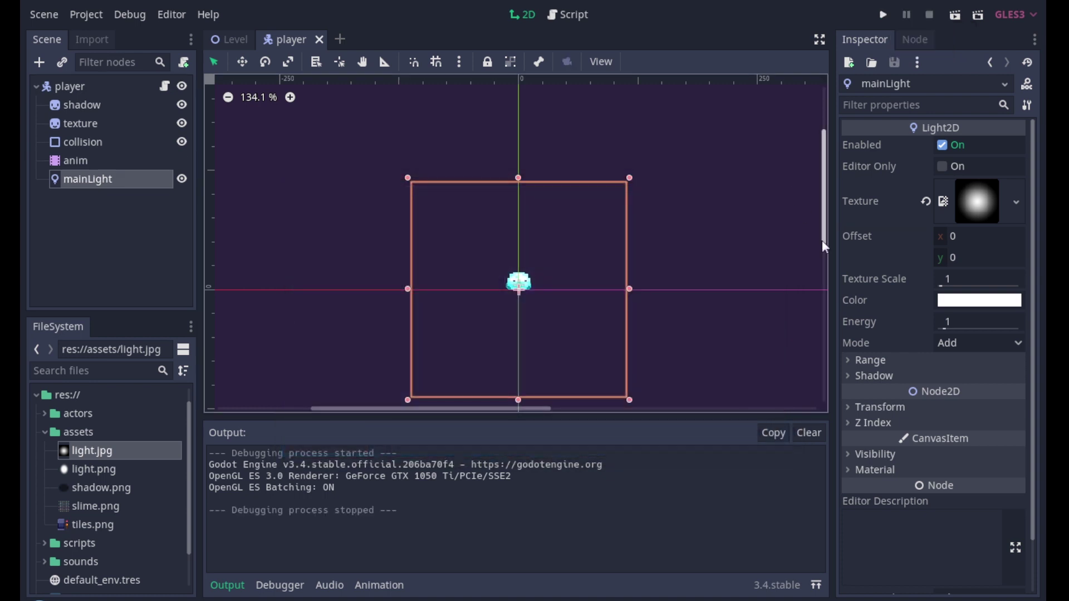
Set mainLight's Texture Scale to 2.
{"action": "scroll", "coordinate": [629, 296], "scroll_direction": "down", "scroll_amount": 1}
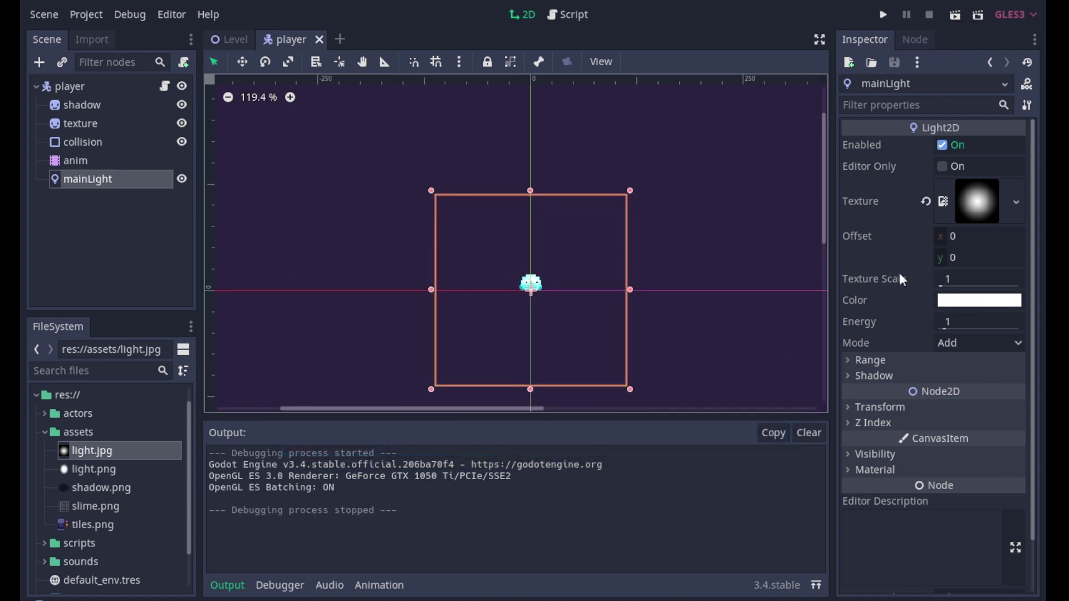
{"action": "left_click", "coordinate": [968, 286]}
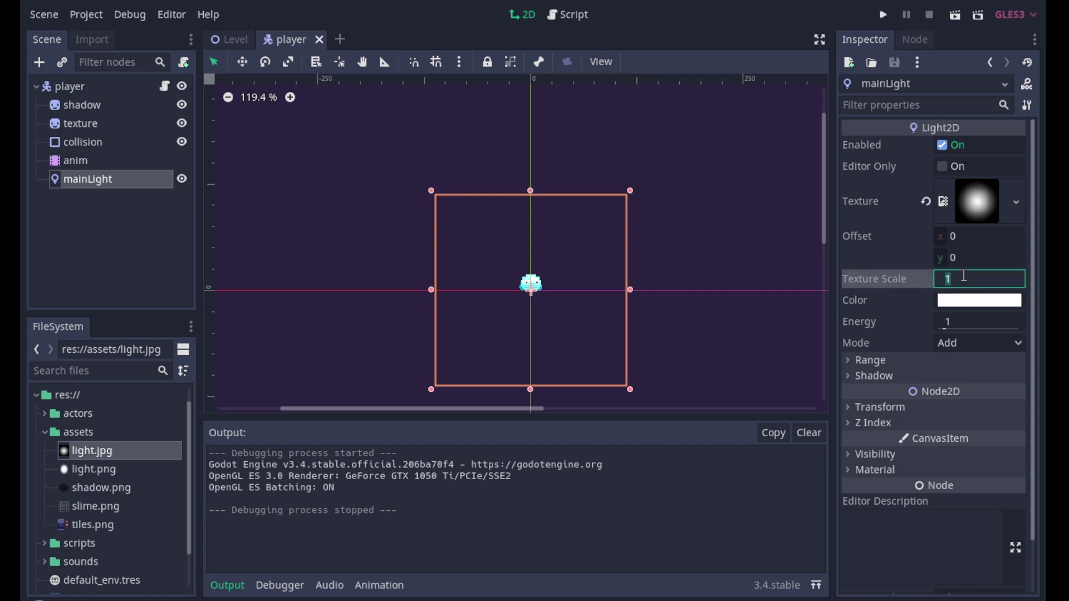
{"action": "type", "text": "2"}
{"action": "key", "text": "Return"}
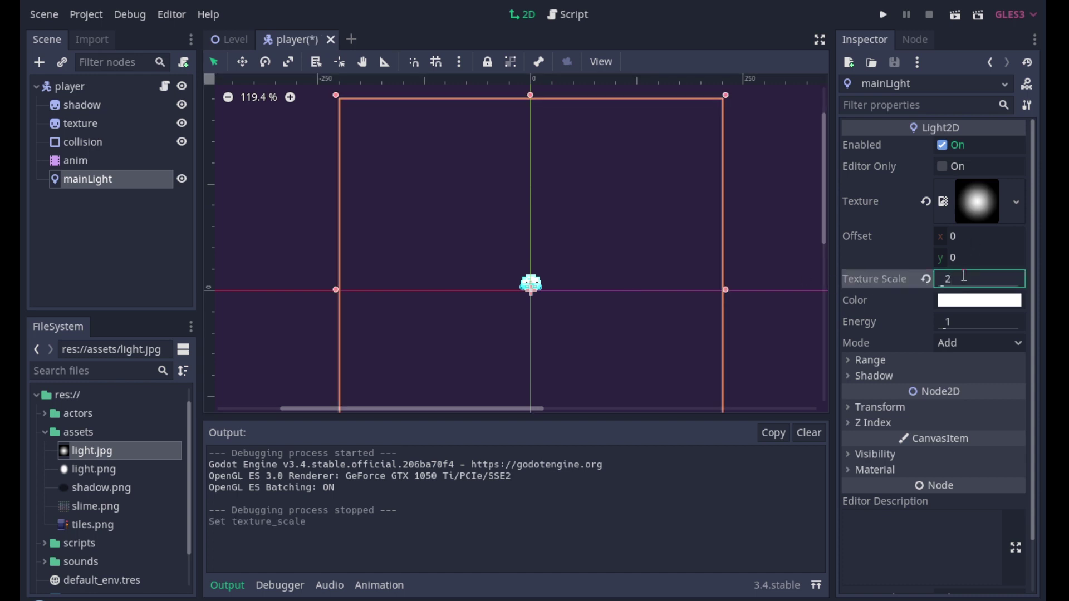
Test the doubled light in-game by walking the player around, then close the game.
{"action": "left_click", "coordinate": [886, 15]}
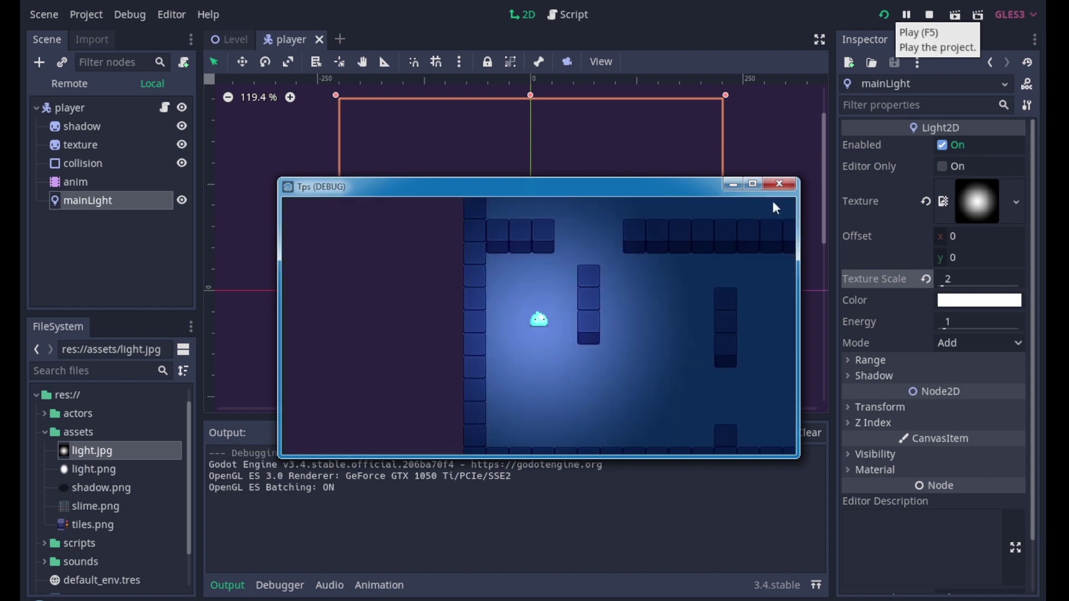
{"action": "key", "text": "Right"}
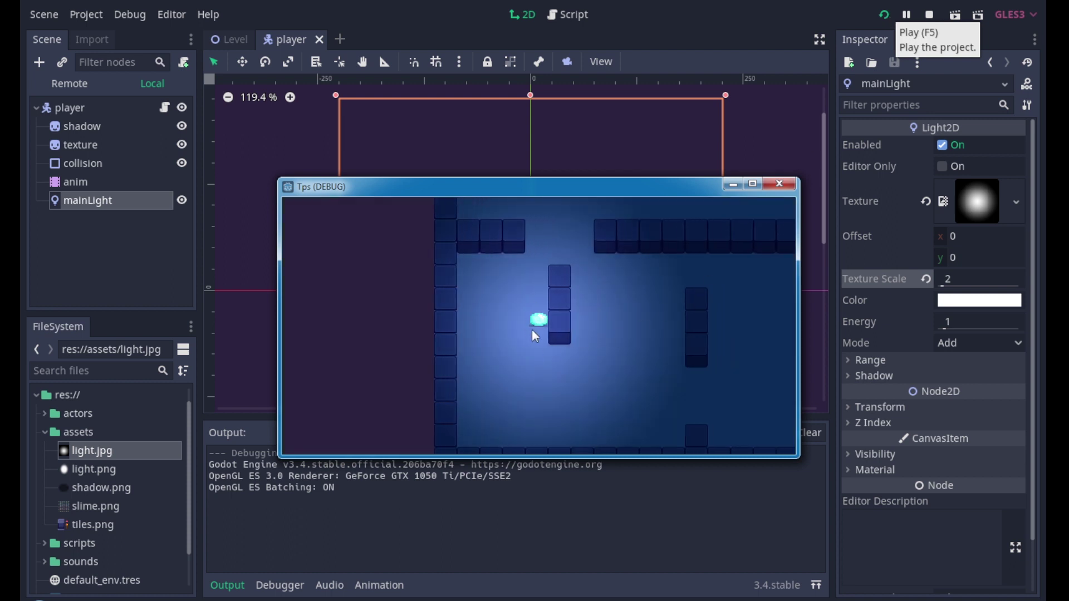
{"action": "key", "text": "Down"}
{"action": "key", "text": "Right"}
{"action": "key", "text": "Left"}
{"action": "key", "text": "Up"}
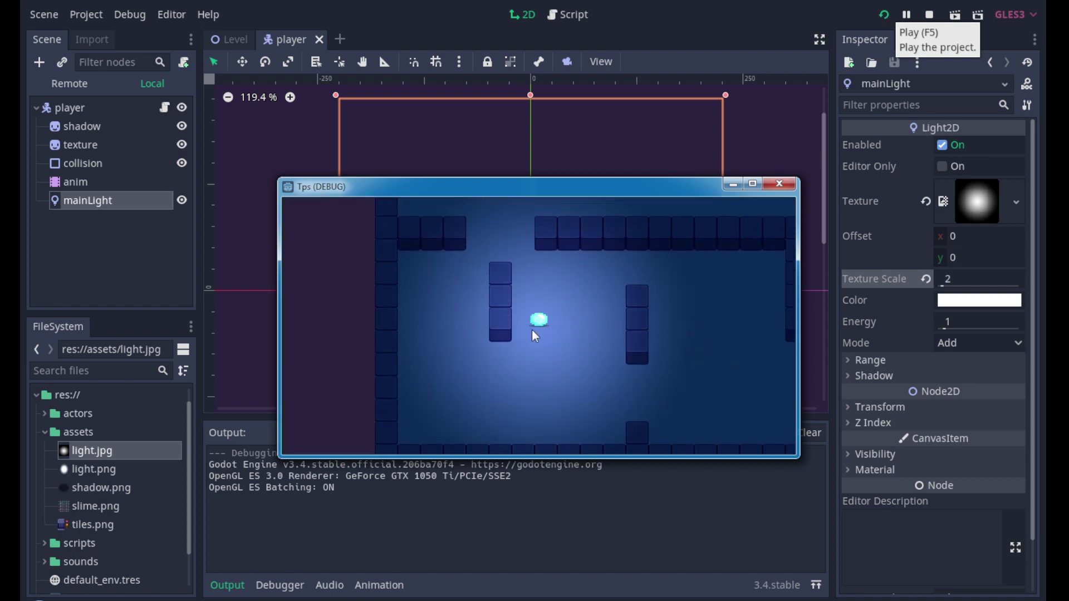
{"action": "key", "text": "Down"}
{"action": "key", "text": "Down"}
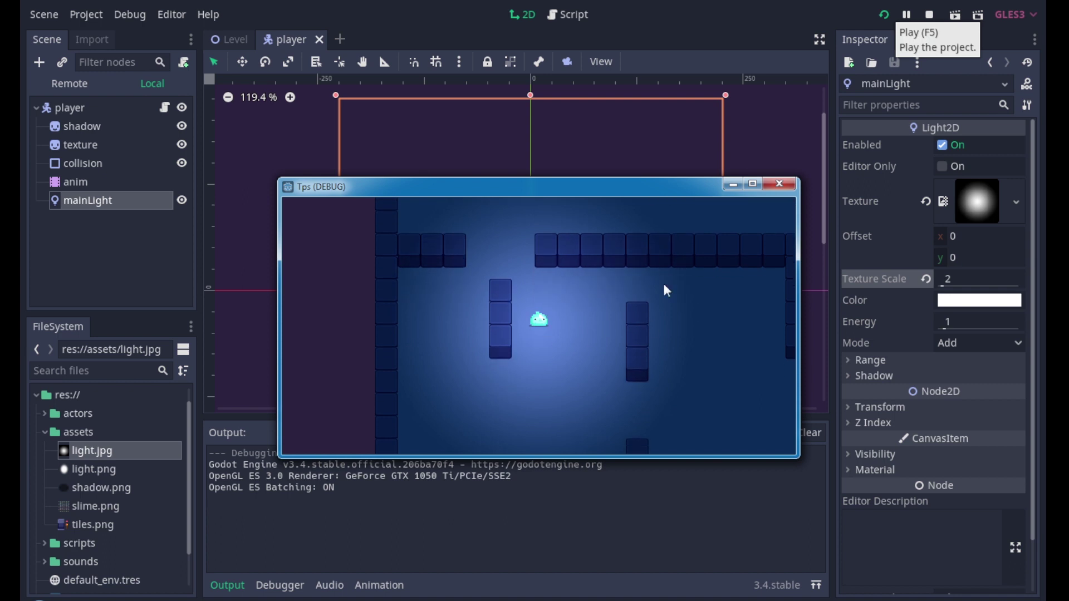
{"action": "left_click", "coordinate": [778, 185]}
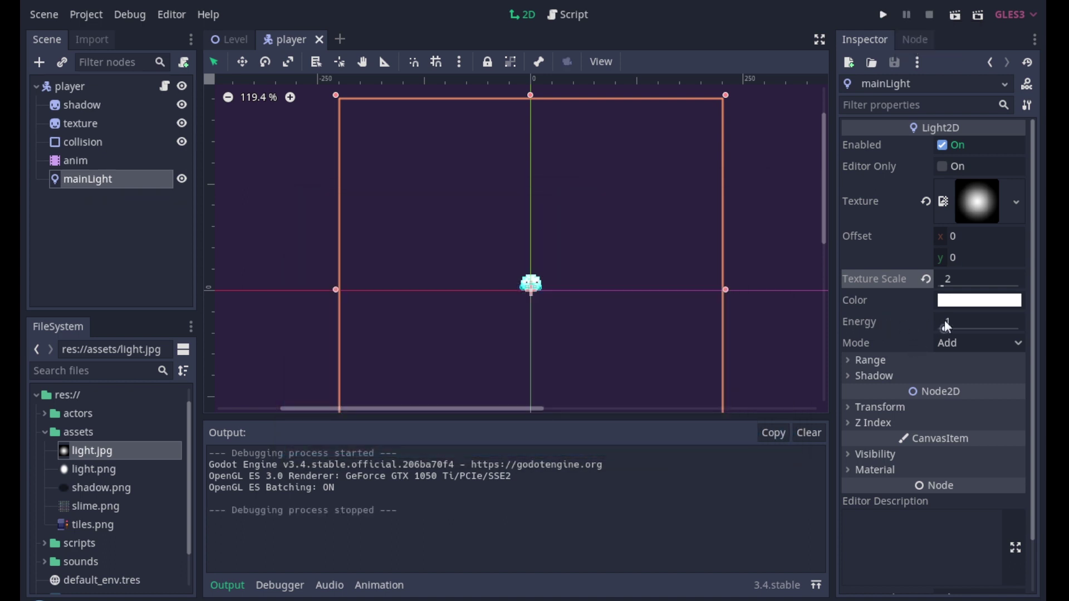
Set mainLight's Energy to 10 and run the game to test the brighter light.
{"action": "left_click", "coordinate": [961, 322]}
{"action": "type", "text": "10"}
{"action": "key", "text": "Return"}
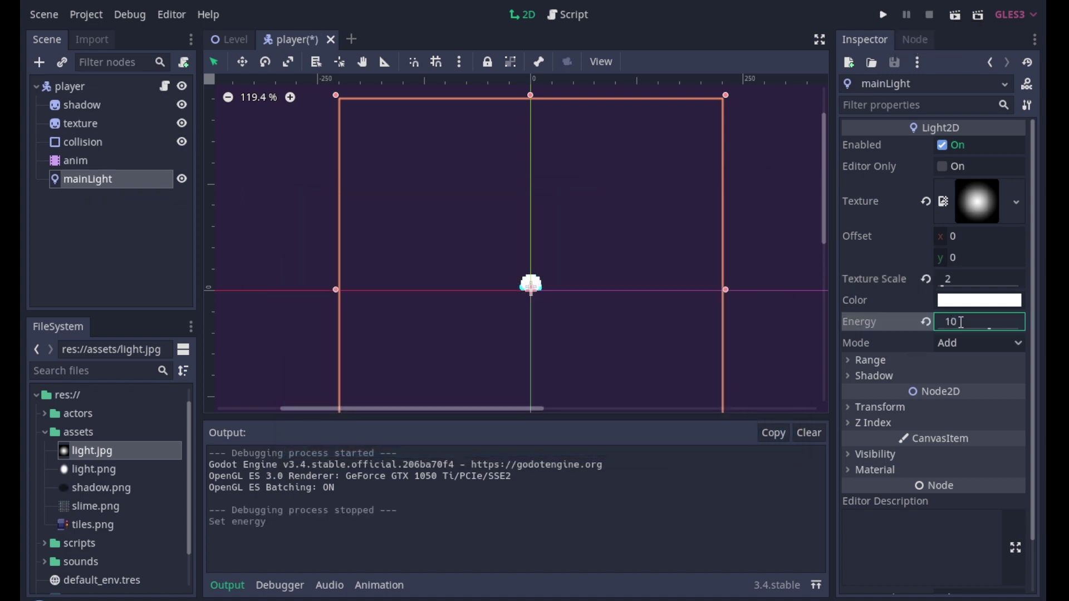
{"action": "left_click", "coordinate": [884, 15]}
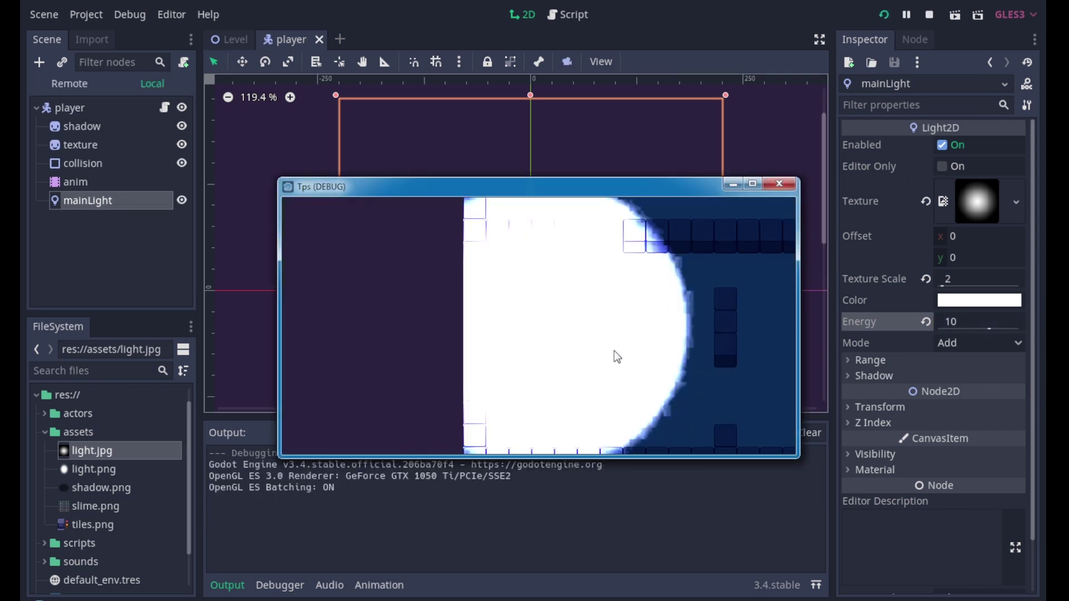
{"action": "left_click", "coordinate": [774, 185]}
Try mainLight Energy 0.5 in another test run.
{"action": "left_click", "coordinate": [963, 321]}
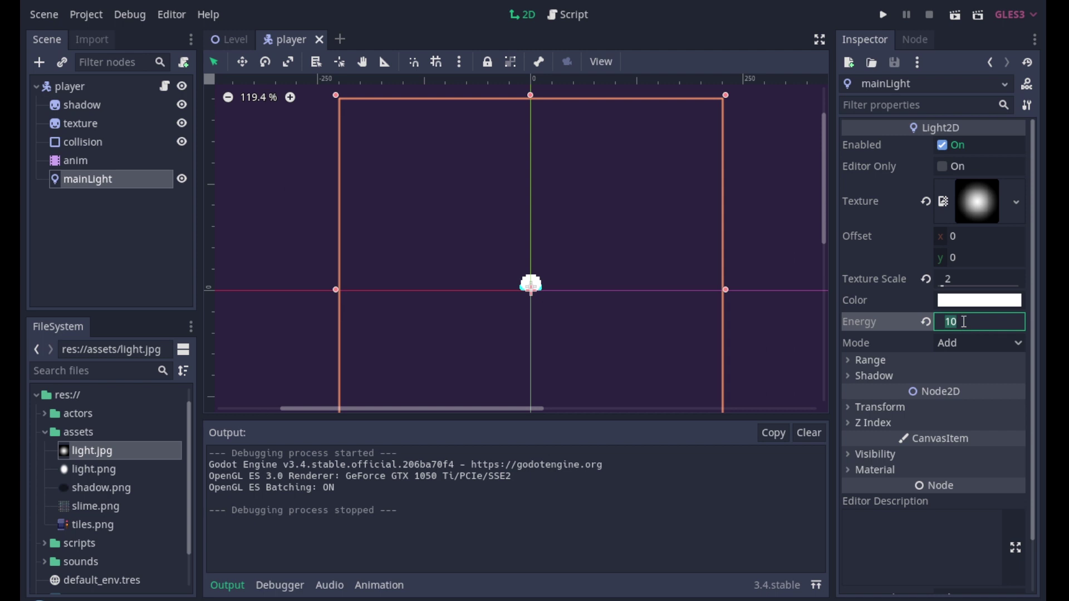
{"action": "type", "text": "0.5"}
{"action": "key", "text": "Return"}
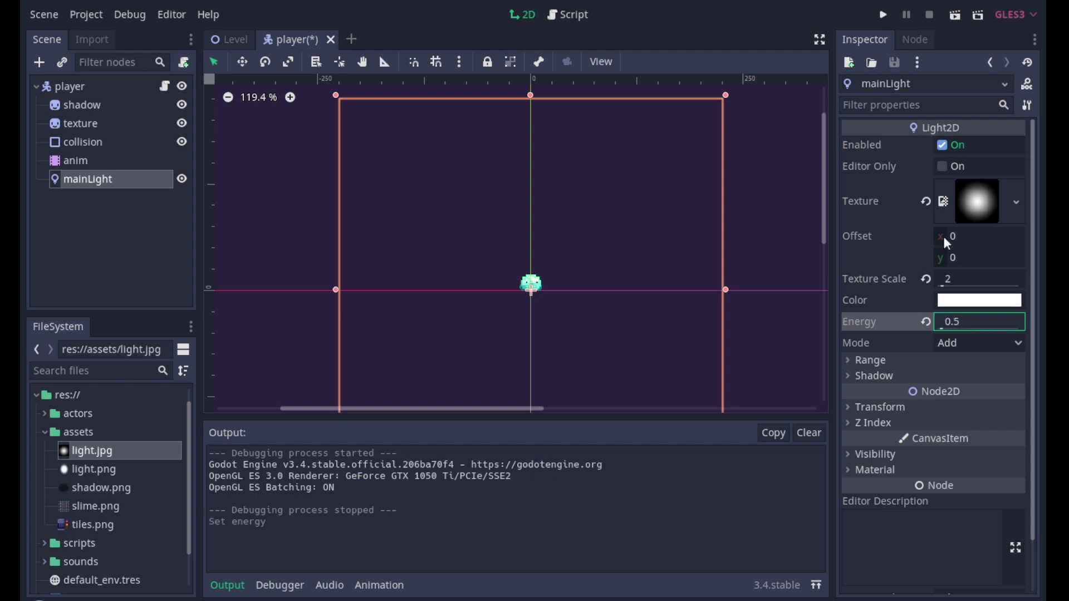
{"action": "left_click", "coordinate": [884, 15]}
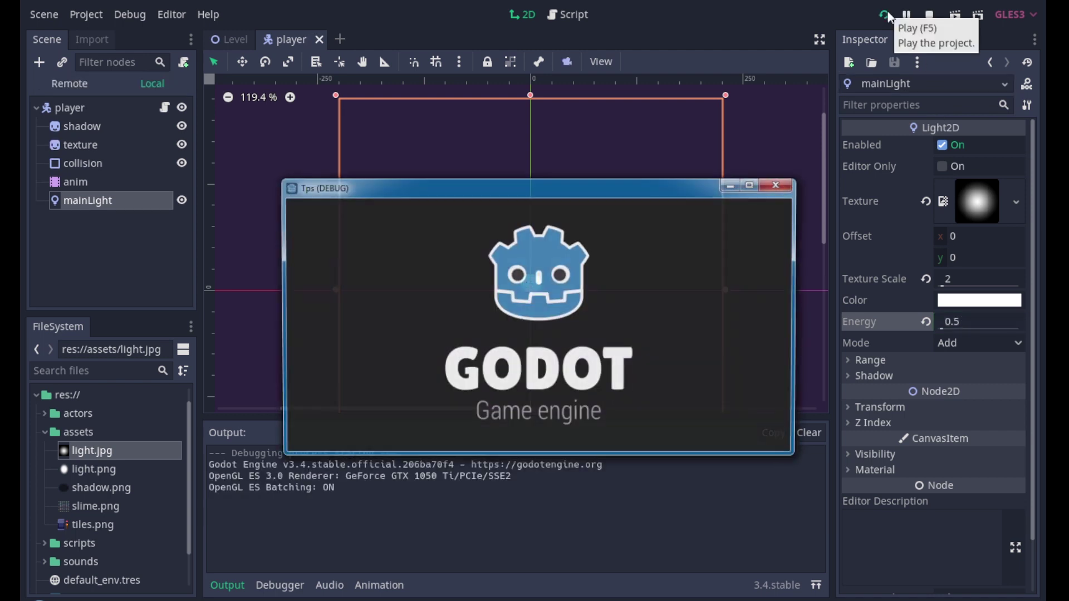
{"action": "left_click", "coordinate": [779, 184]}
Set Energy to 0.75 and walk the player through the running level to check it.
{"action": "left_click", "coordinate": [970, 323]}
{"action": "type", "text": ".7"}
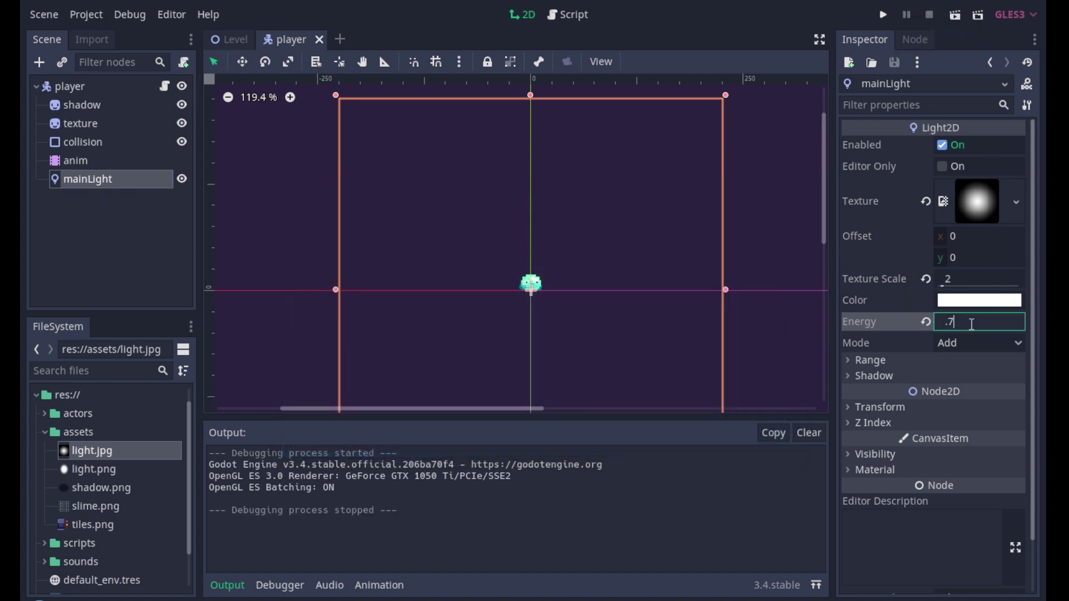
{"action": "type", "text": "5"}
{"action": "key", "text": "Return"}
{"action": "left_click", "coordinate": [885, 15]}
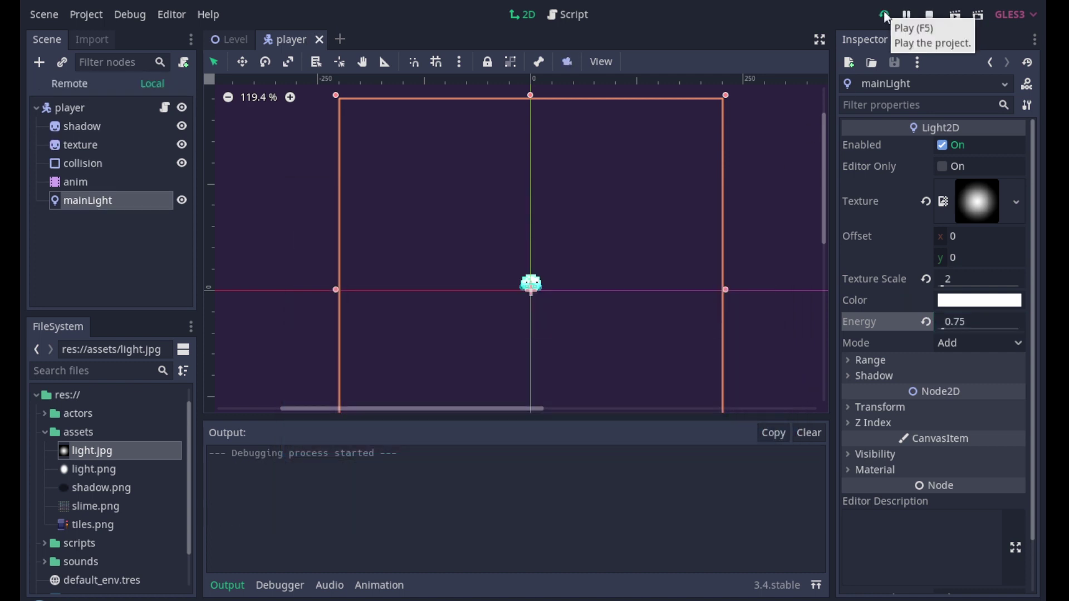
{"action": "key", "text": "Up"}
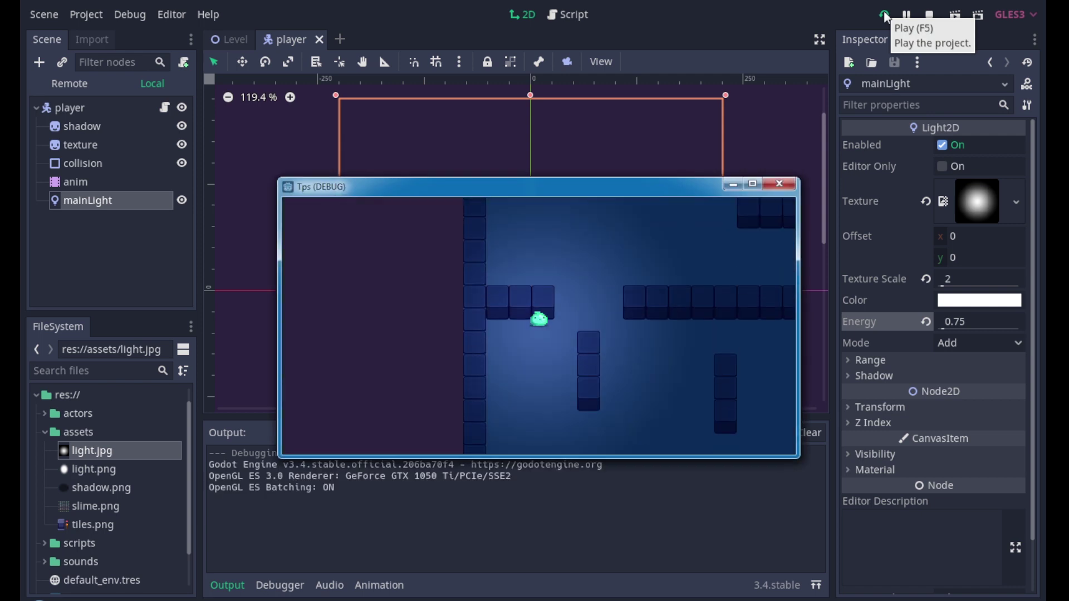
{"action": "key", "text": "Down"}
{"action": "key", "text": "Right"}
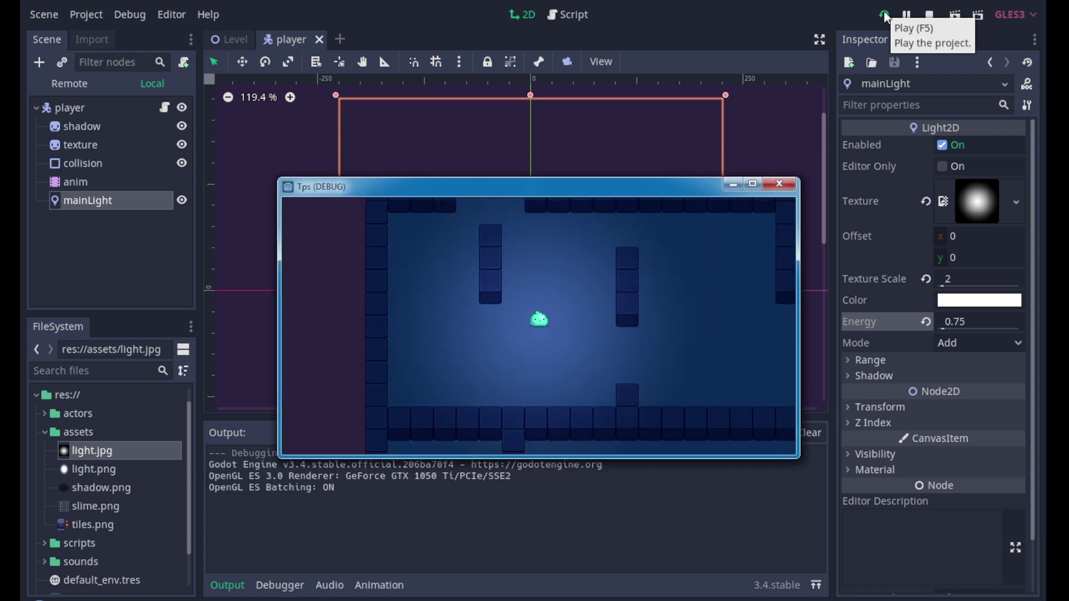
{"action": "left_click", "coordinate": [930, 15]}
{"action": "left_click", "coordinate": [980, 301]}
Turn the main light's colour red and run the game to test it.
{"action": "left_click_drag", "start_coordinate": [869, 169], "coordinate": [900, 37]}
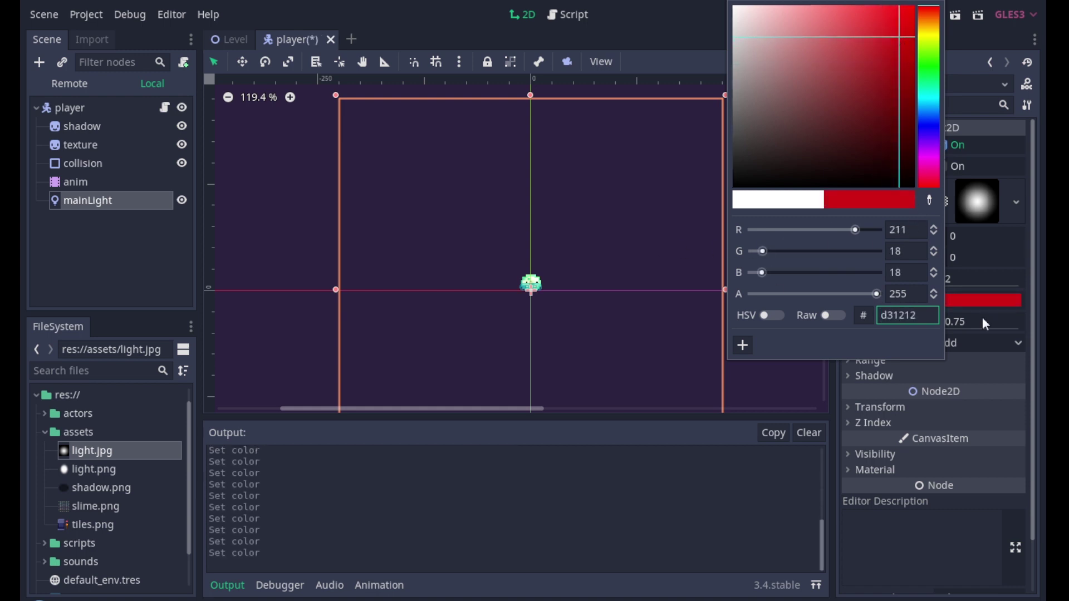
{"action": "left_click", "coordinate": [994, 307]}
{"action": "left_click", "coordinate": [646, 279]}
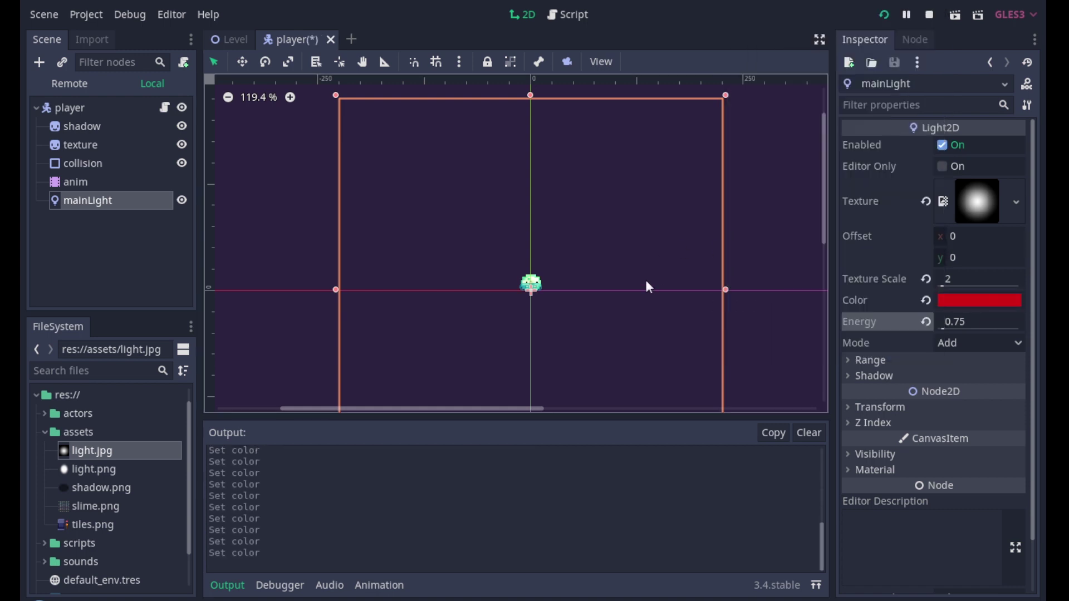
{"action": "key", "text": "F5"}
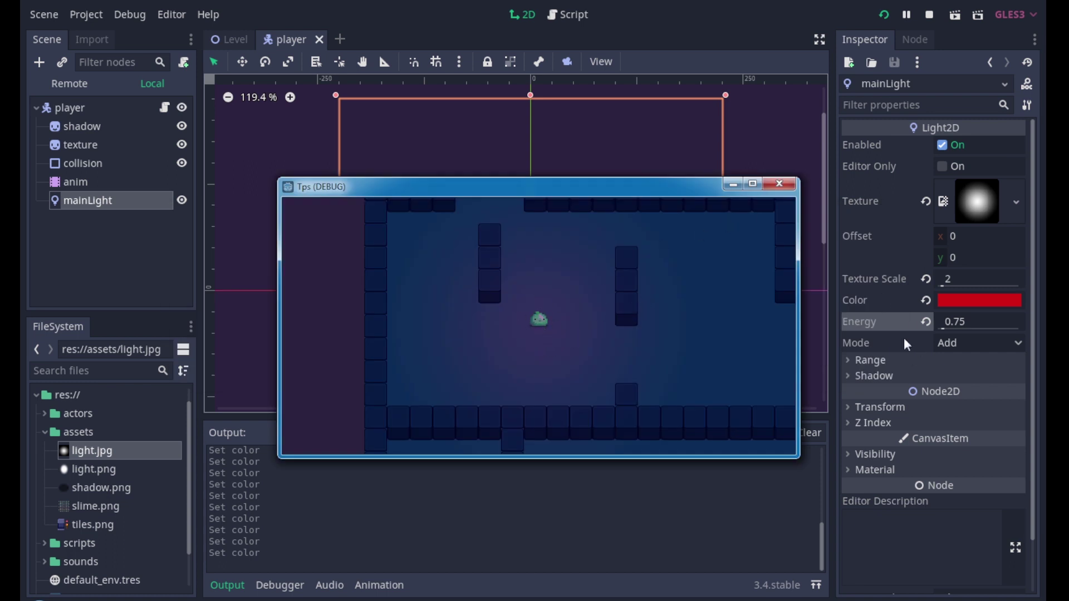
Try Sub, Mix and Mask blend modes on the main light, running the game to compare.
{"action": "left_click", "coordinate": [988, 346]}
{"action": "left_click", "coordinate": [962, 378]}
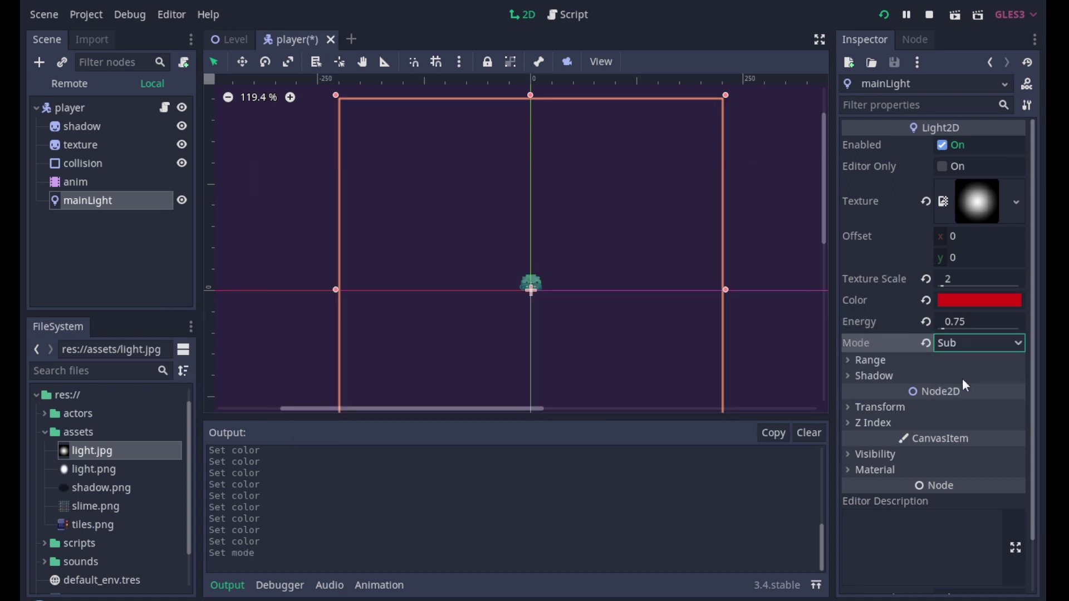
{"action": "key", "text": "alt+Tab"}
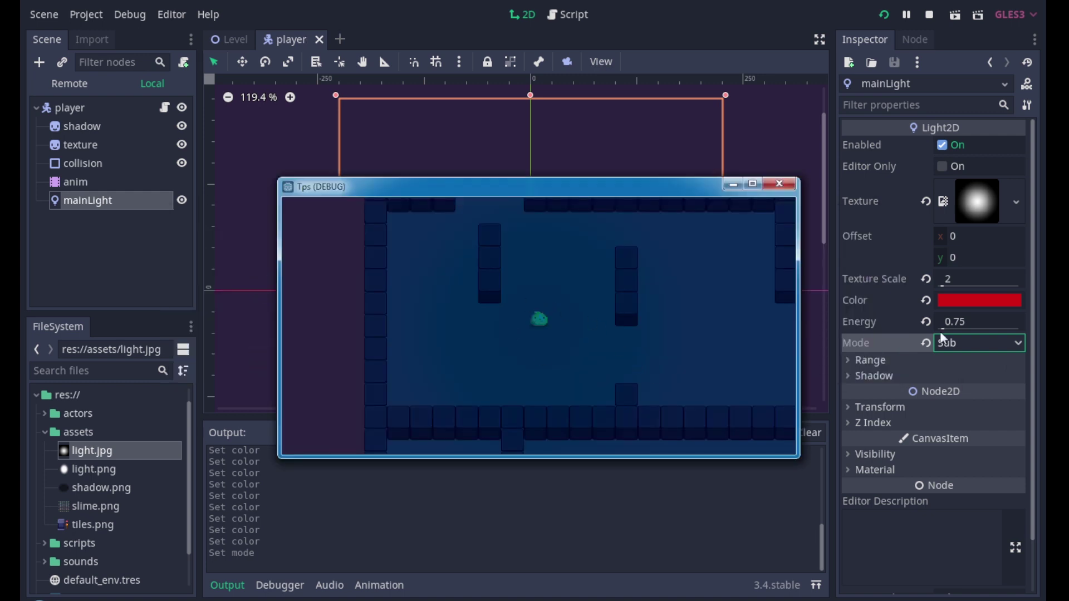
{"action": "left_click", "coordinate": [958, 347]}
{"action": "left_click", "coordinate": [959, 397]}
{"action": "key", "text": "F5"}
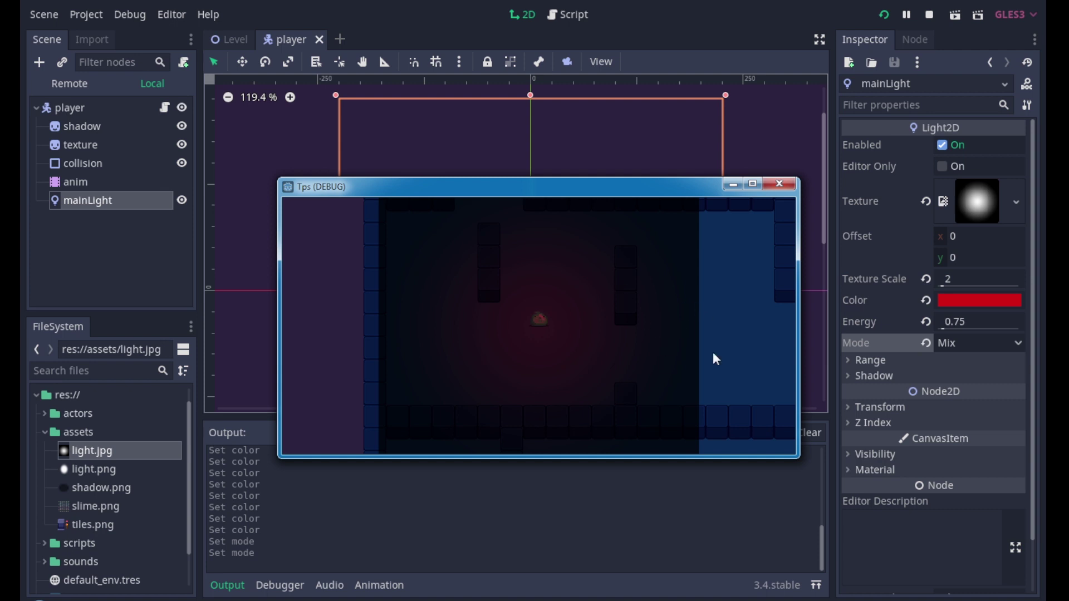
{"action": "left_click", "coordinate": [960, 343]}
{"action": "left_click", "coordinate": [963, 412]}
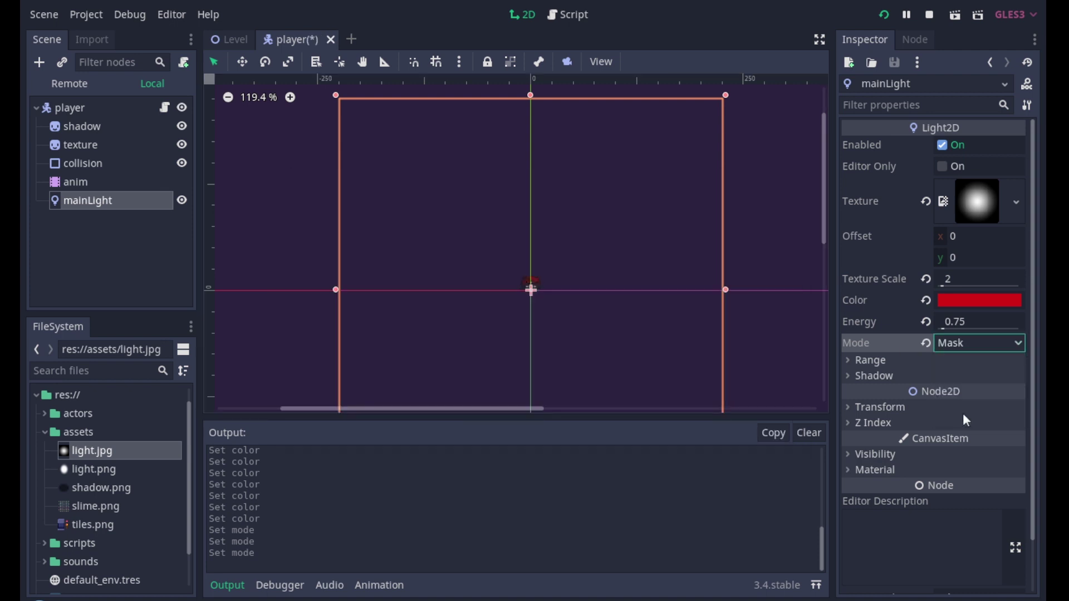
{"action": "key", "text": "F5"}
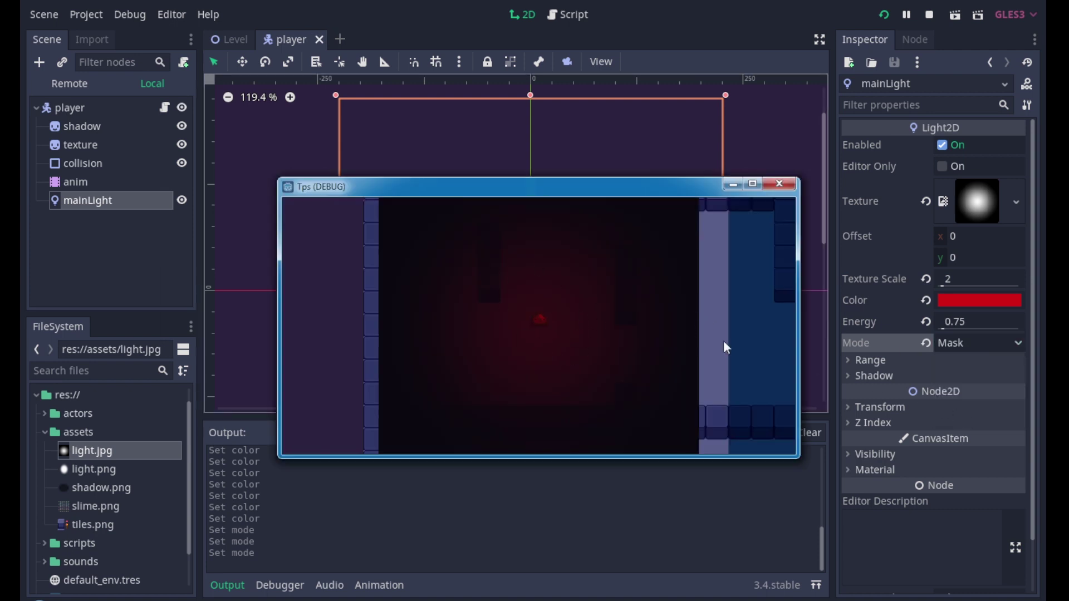
Switch the main light to Add mode, reset its colour to white, and preview it.
{"action": "left_click", "coordinate": [956, 345]}
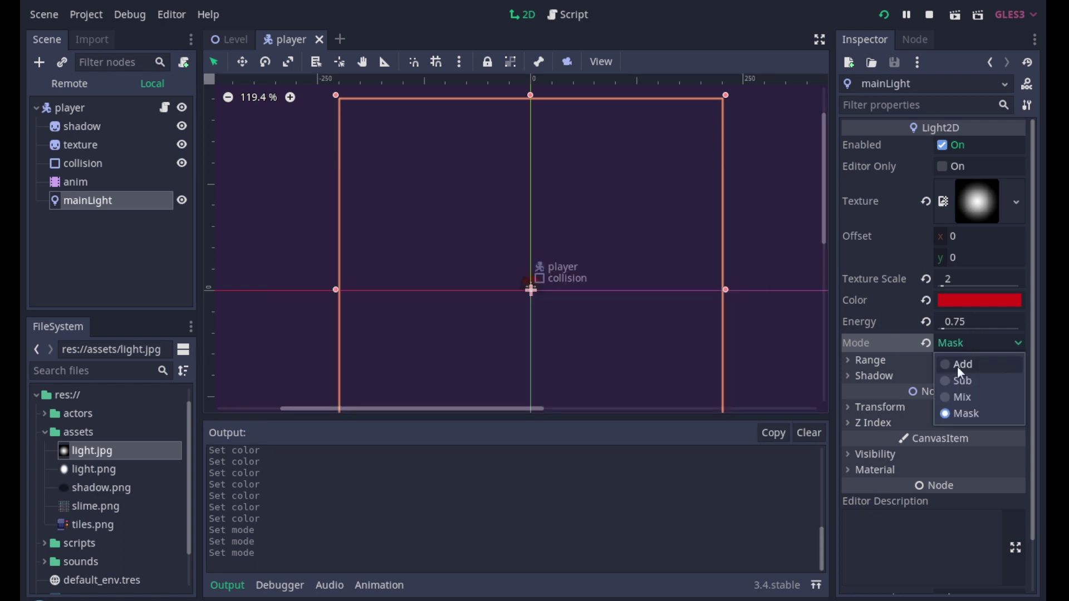
{"action": "left_click", "coordinate": [957, 365]}
{"action": "key", "text": "F5"}
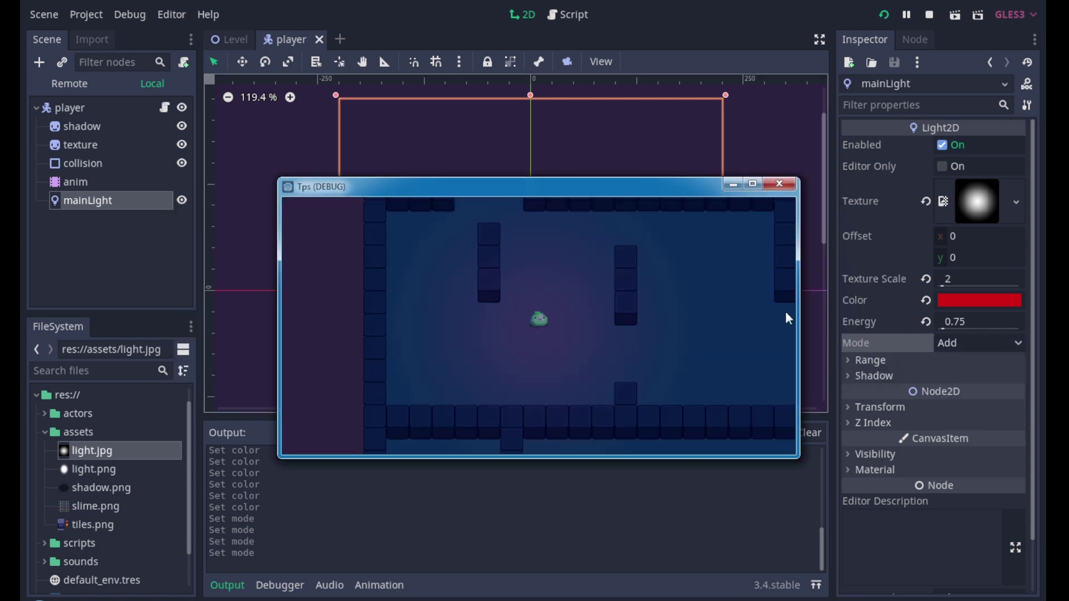
{"action": "left_click", "coordinate": [926, 300]}
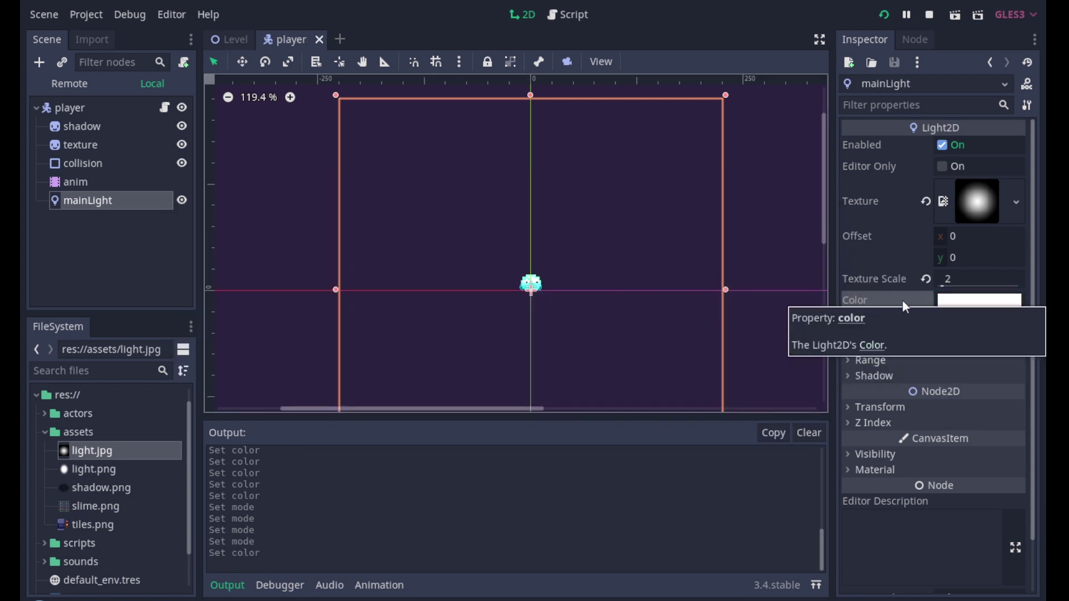
{"action": "key", "text": "F5"}
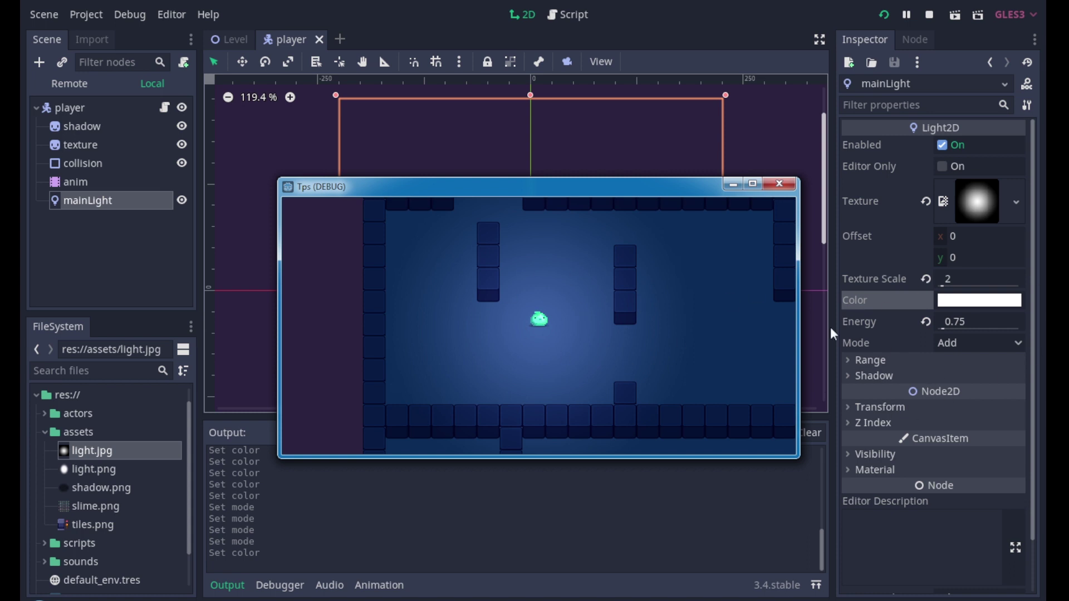
Close the game and enable shadow casting on the main light.
{"action": "left_click", "coordinate": [778, 185]}
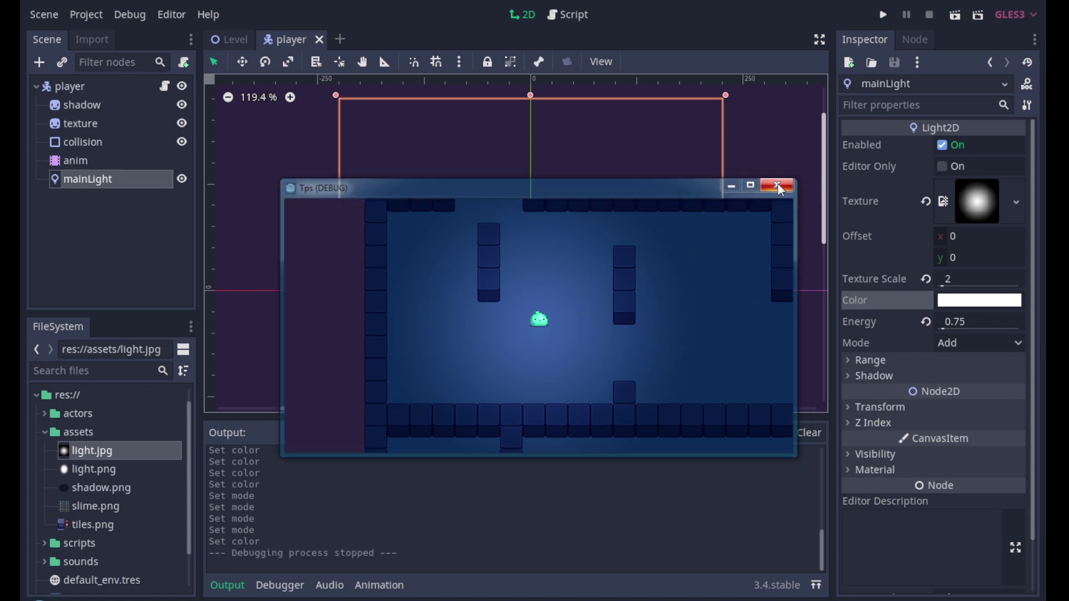
{"action": "left_click", "coordinate": [876, 374]}
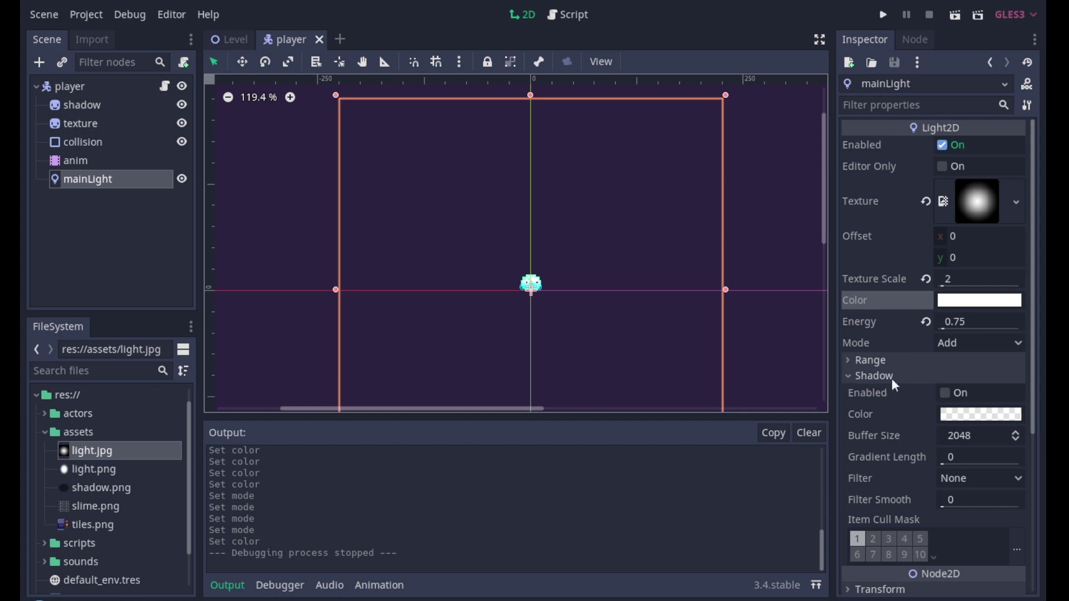
{"action": "left_click", "coordinate": [947, 392]}
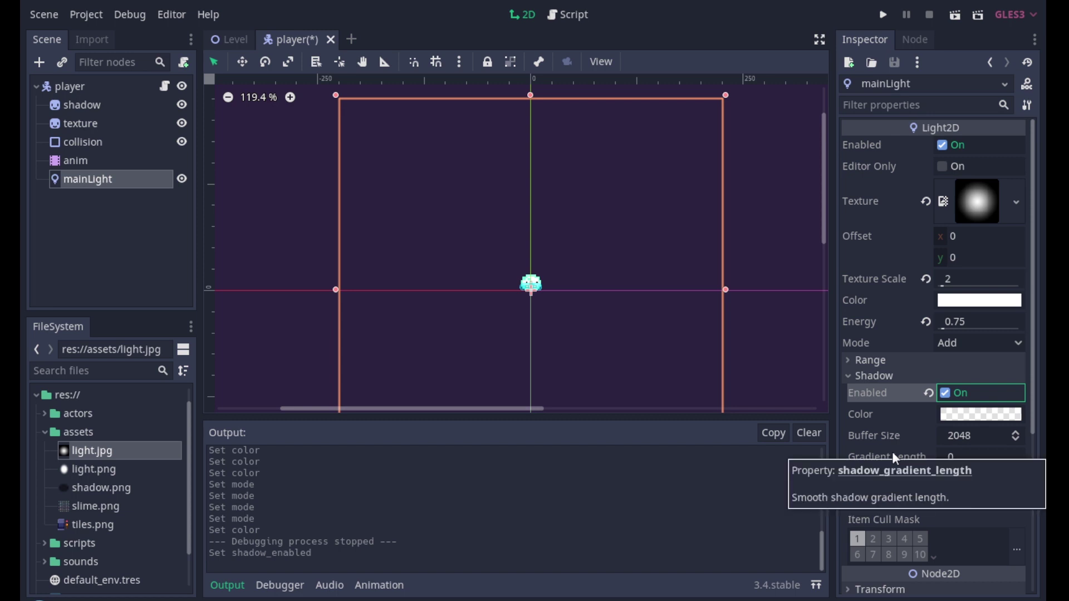
Set shadow Gradient Length 5, Filter PCF5 and Filter Smooth 30, then save the player scene.
{"action": "left_click", "coordinate": [956, 457]}
{"action": "type", "text": "5"}
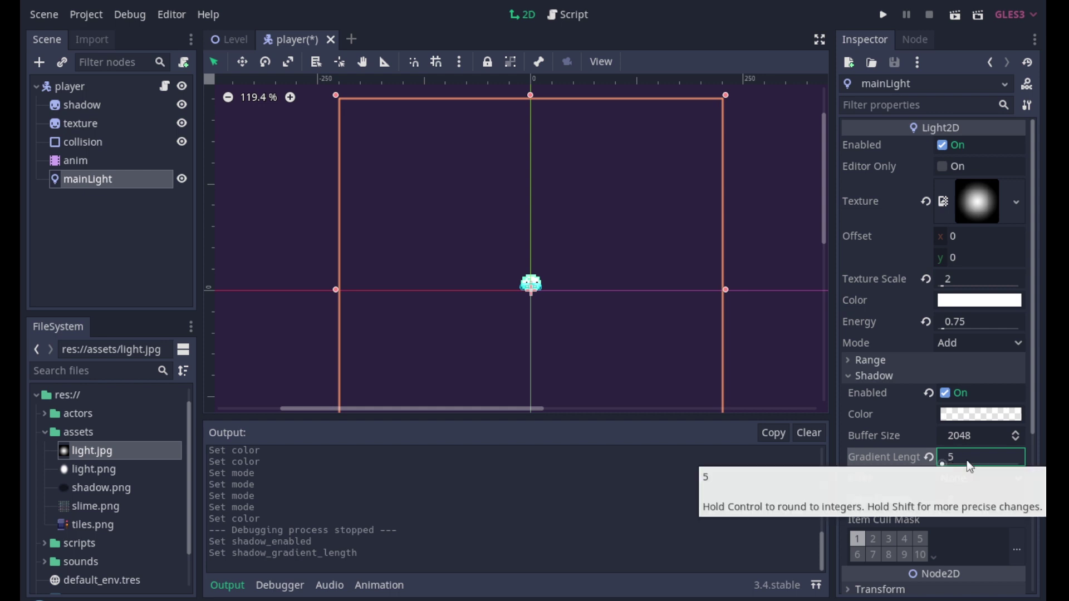
{"action": "left_click", "coordinate": [1005, 484]}
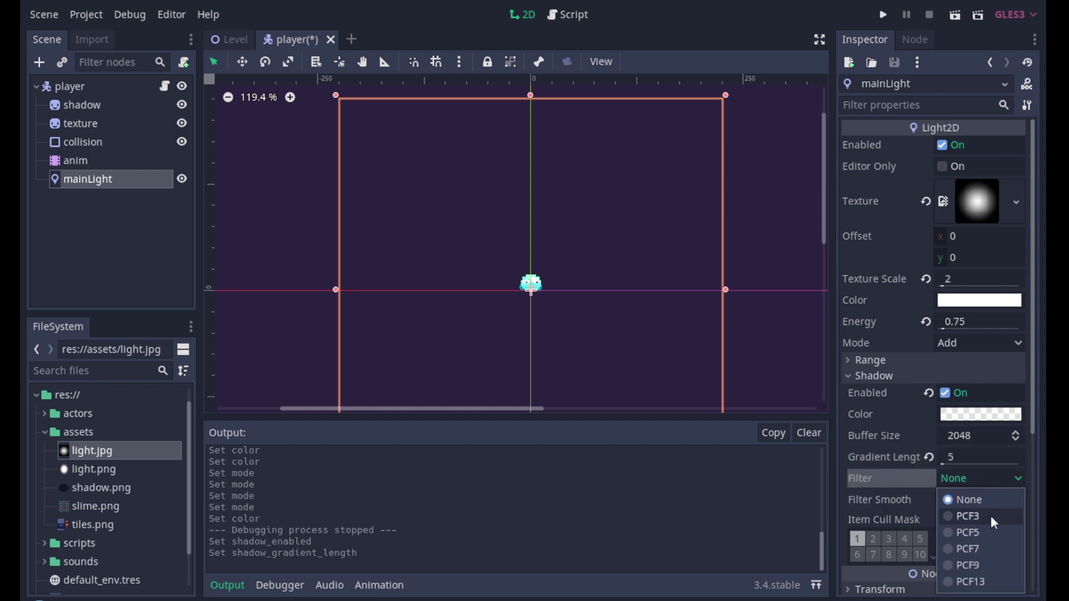
{"action": "left_click", "coordinate": [980, 516]}
{"action": "left_click", "coordinate": [966, 502]}
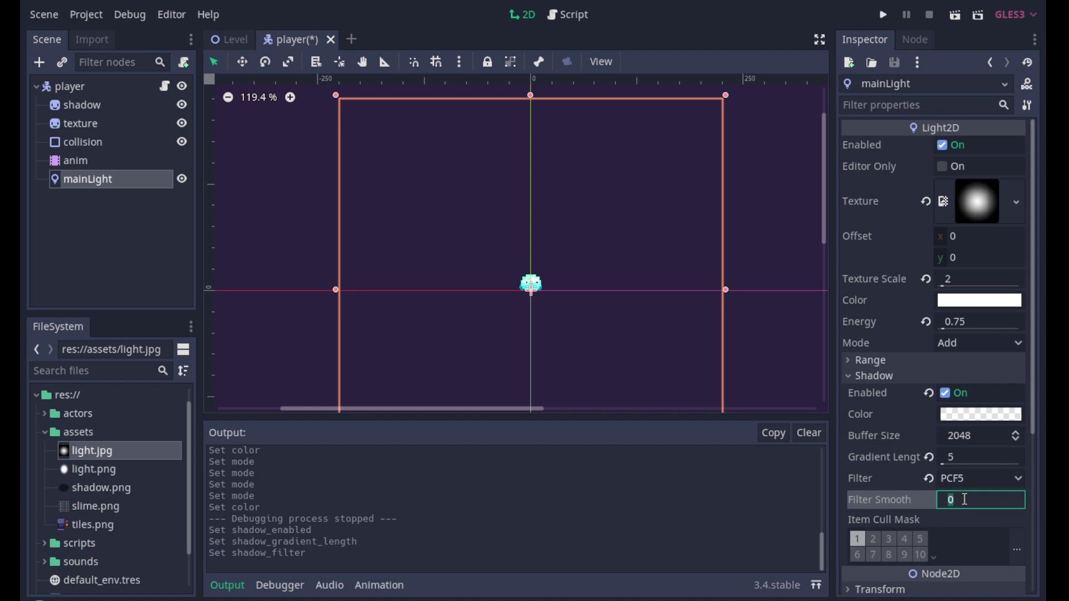
{"action": "type", "text": "30"}
{"action": "key", "text": "Return"}
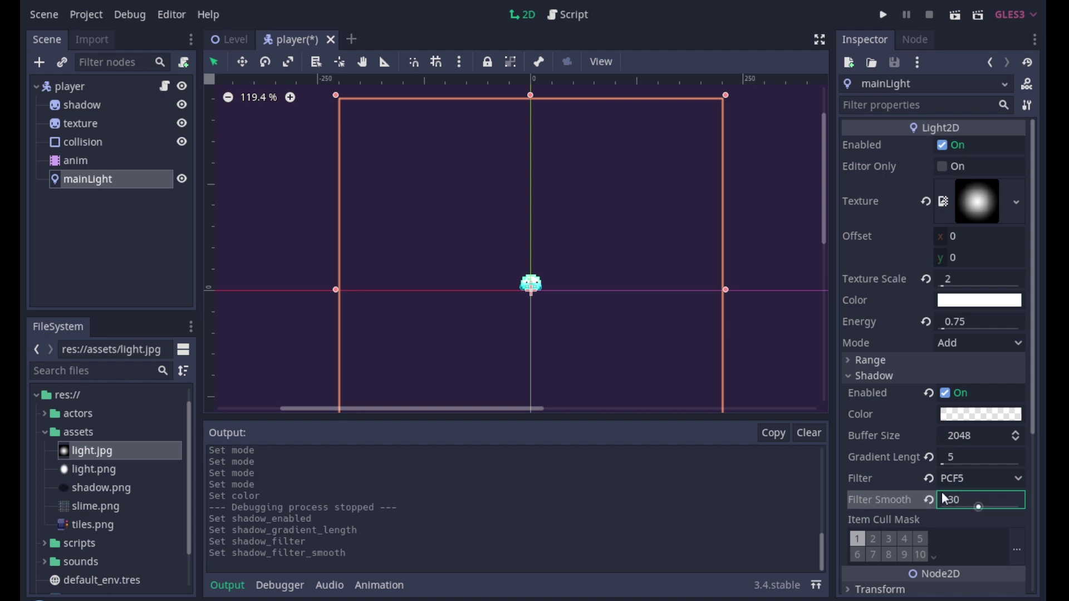
{"action": "key", "text": "ctrl+s"}
{"action": "scroll", "coordinate": [913, 386], "scroll_direction": "down", "scroll_amount": 3}
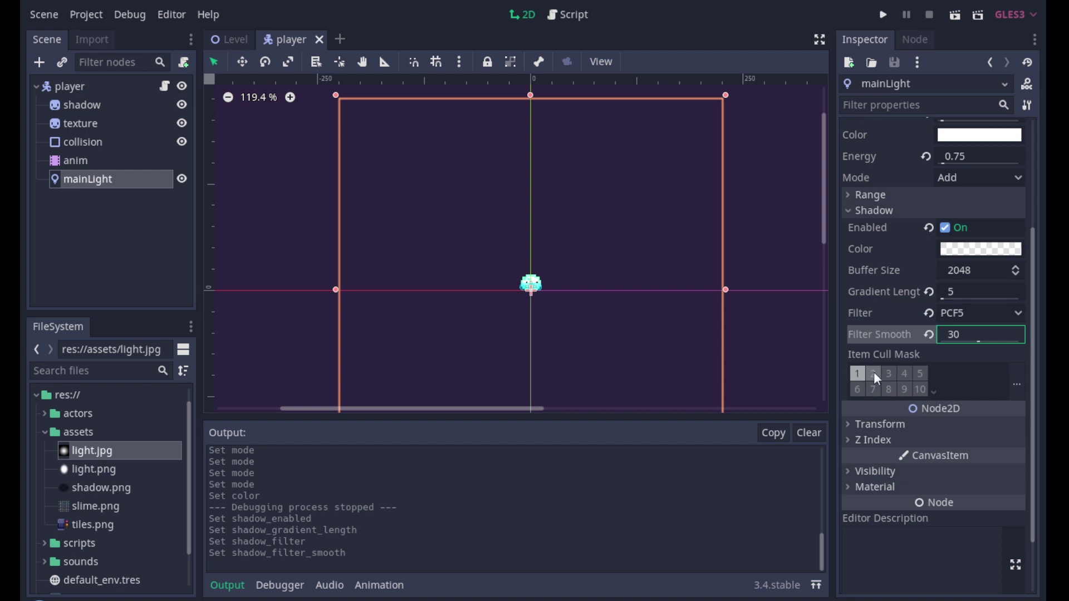
Select the Level scene's map TileMap and open its TileSet in an enlarged bottom panel.
{"action": "left_click", "coordinate": [227, 39]}
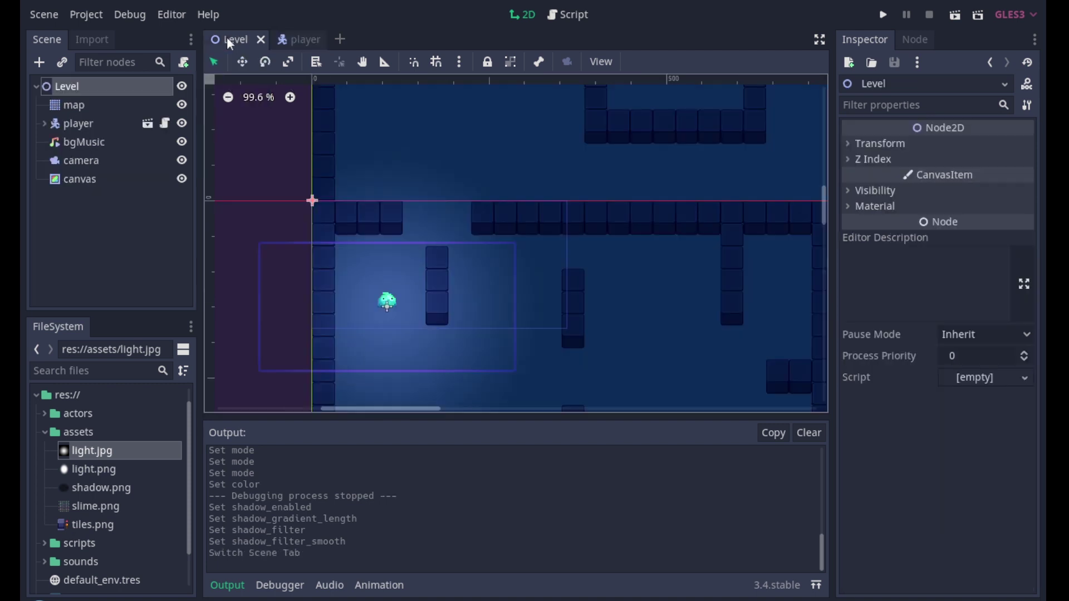
{"action": "left_click", "coordinate": [78, 104]}
{"action": "scroll", "coordinate": [908, 523], "scroll_direction": "down", "scroll_amount": 1}
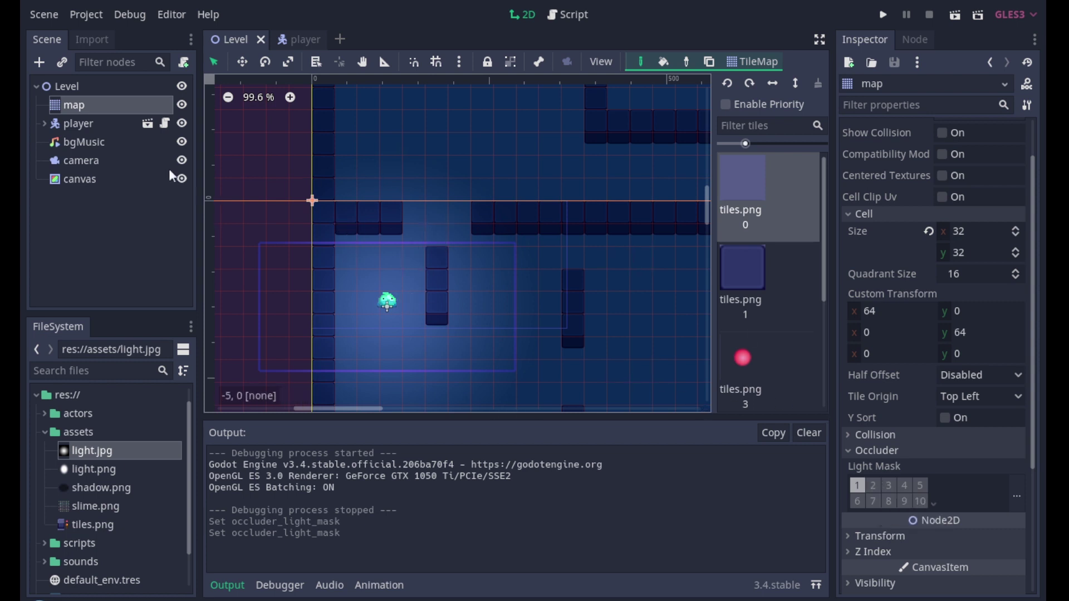
{"action": "left_click", "coordinate": [300, 40]}
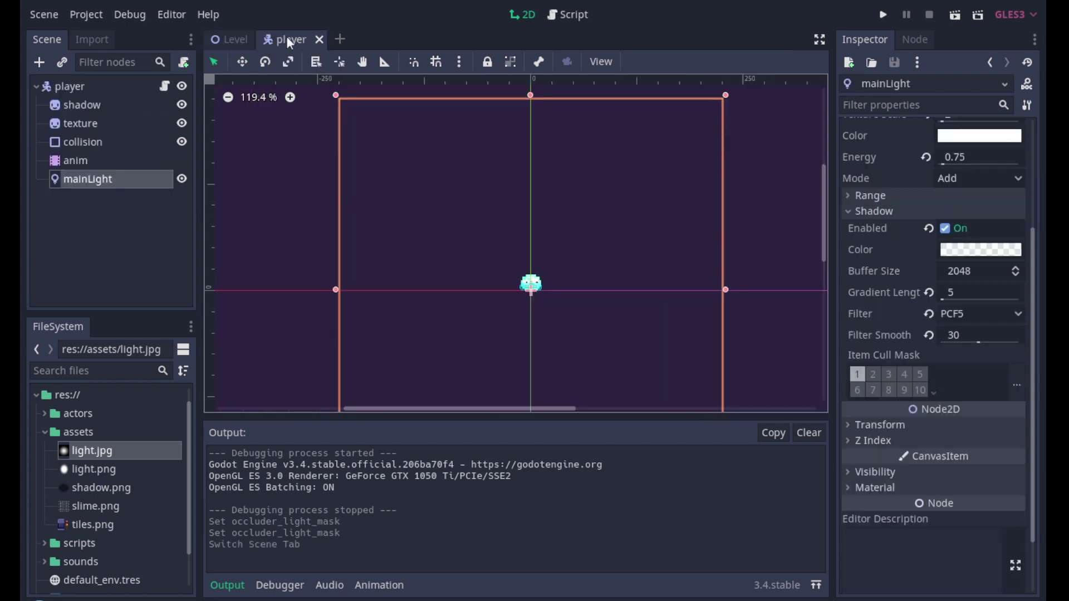
{"action": "left_click", "coordinate": [227, 39]}
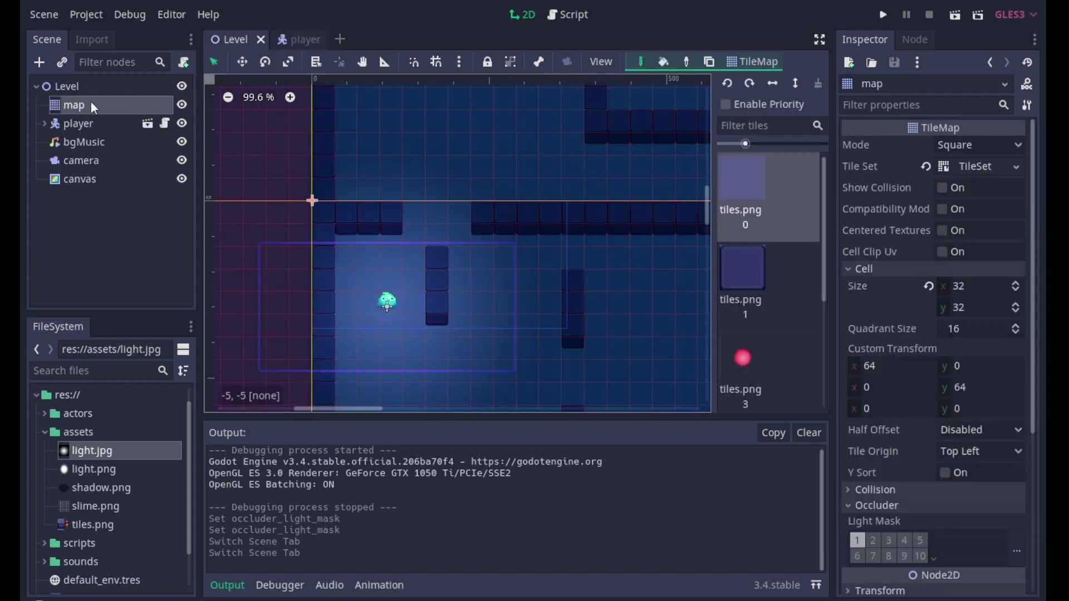
{"action": "left_click", "coordinate": [968, 166]}
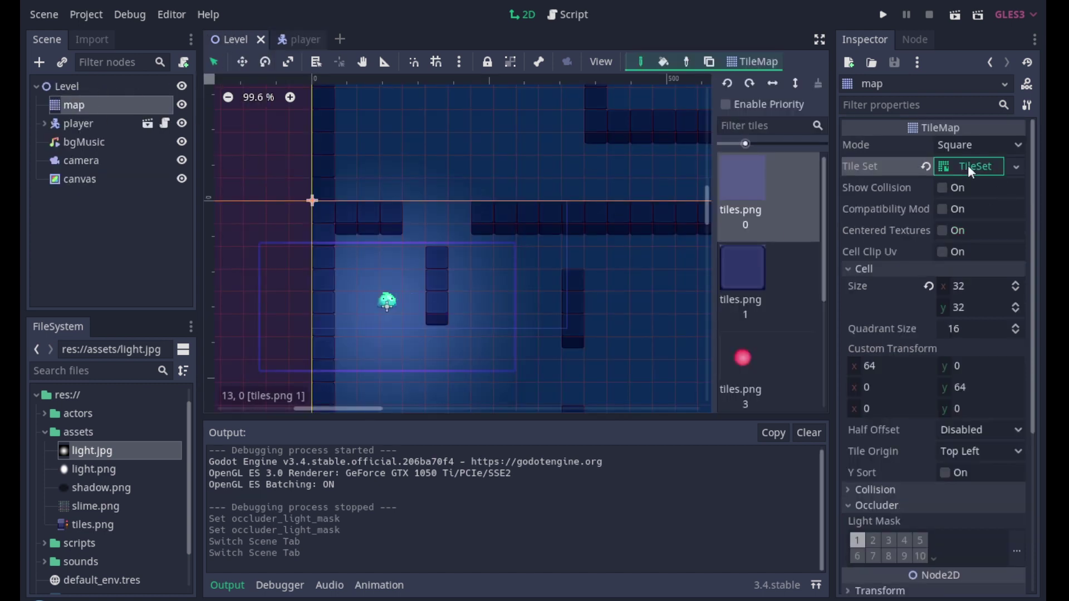
{"action": "left_click_drag", "start_coordinate": [409, 429], "coordinate": [471, 251]}
Open the tiles.png texture in the TileSet editor and adjust its zoom.
{"action": "left_click", "coordinate": [211, 333]}
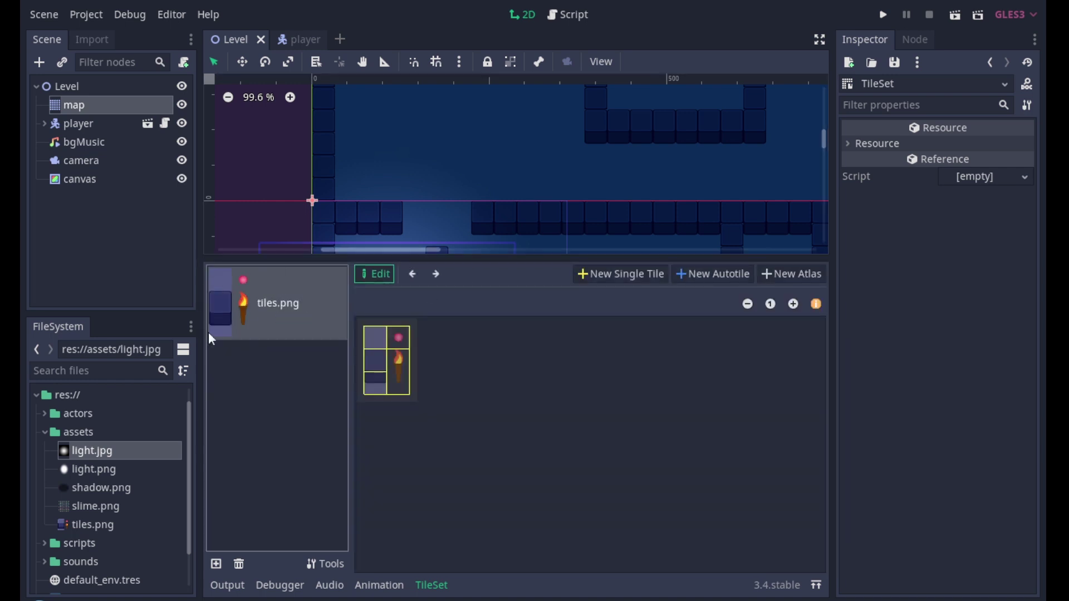
{"action": "left_click", "coordinate": [866, 306]}
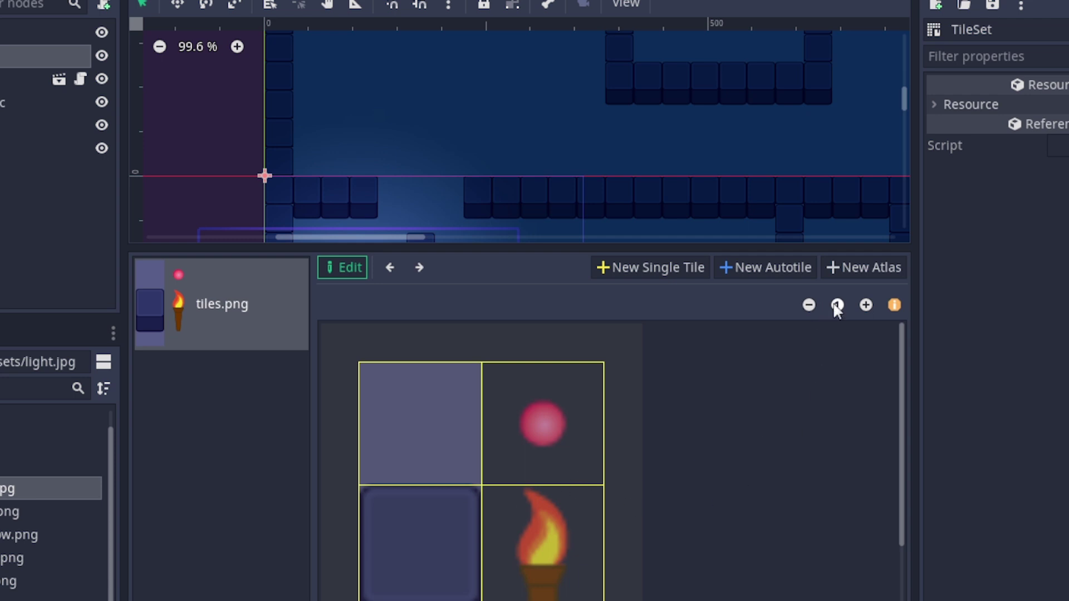
{"action": "left_click", "coordinate": [813, 305]}
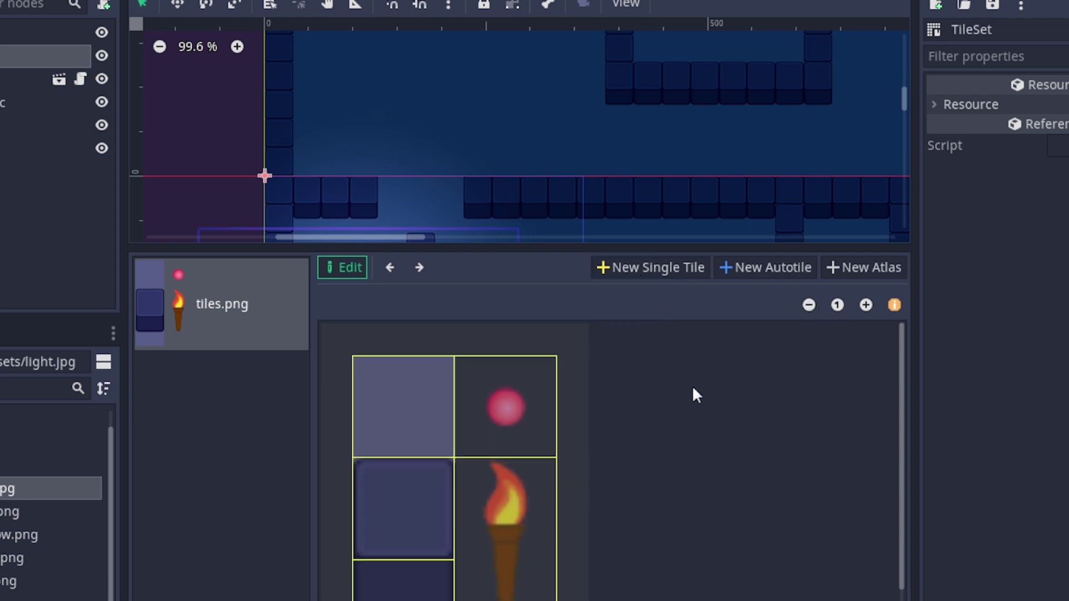
{"action": "left_click", "coordinate": [395, 394]}
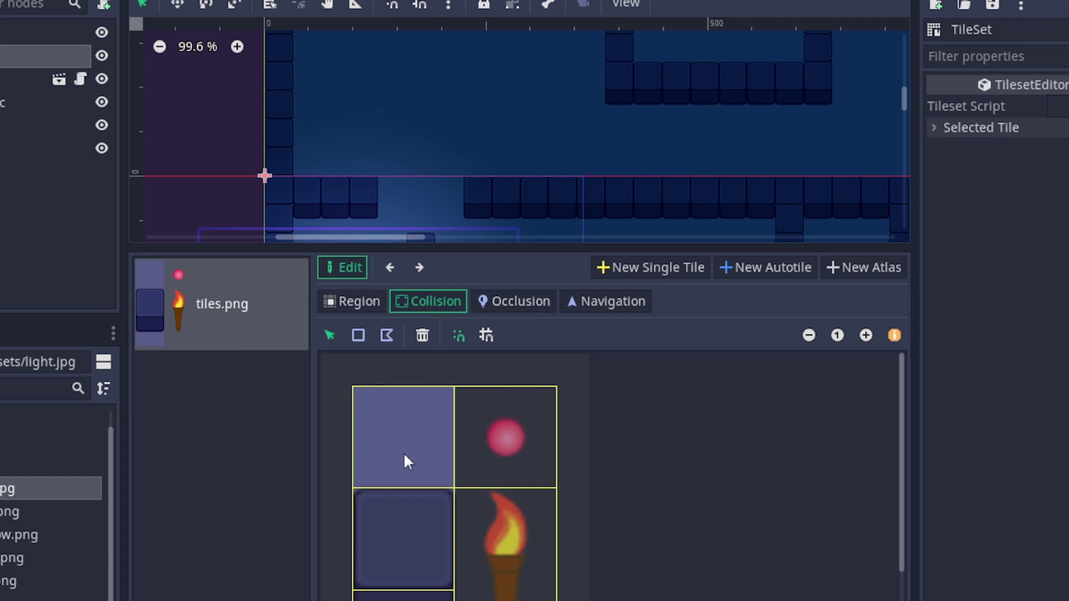
Draw occluder rectangles over the square wall tile and the half-height block below it.
{"action": "left_click", "coordinate": [403, 524]}
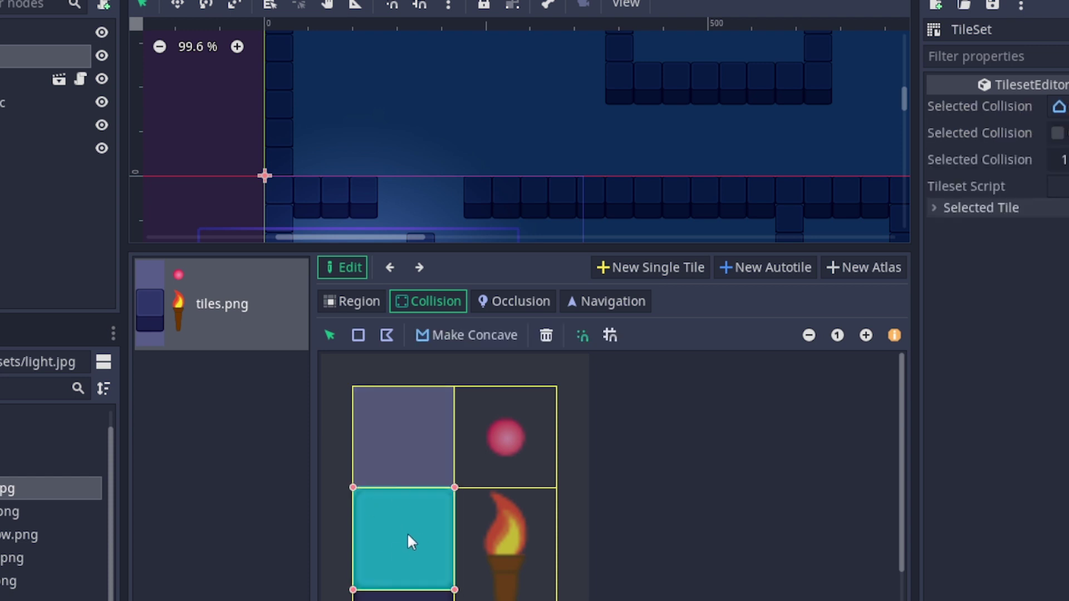
{"action": "left_click", "coordinate": [532, 305]}
{"action": "left_click", "coordinate": [453, 301]}
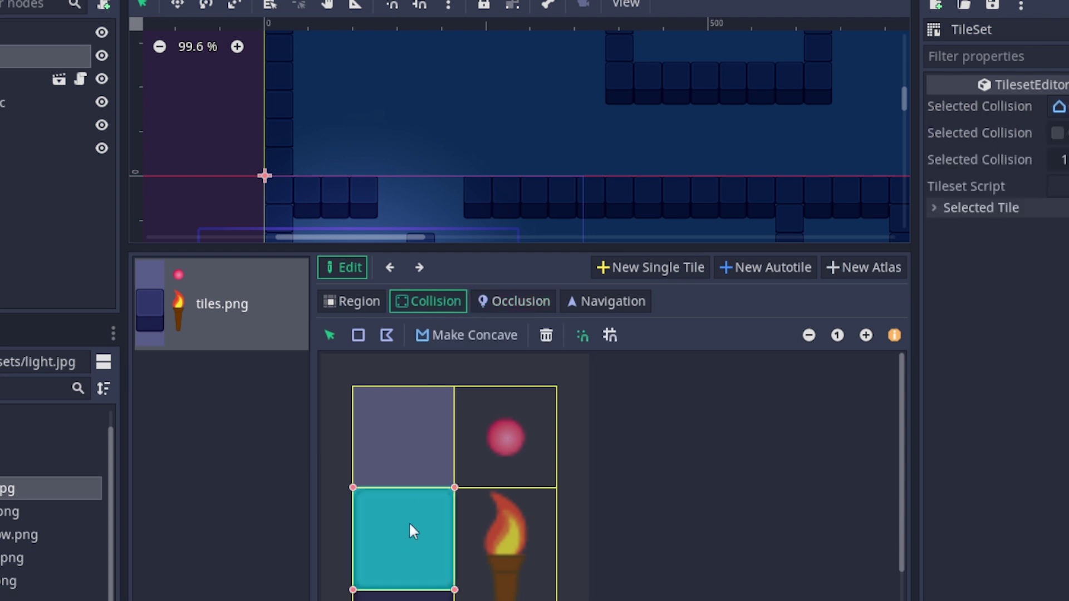
{"action": "left_click", "coordinate": [530, 300]}
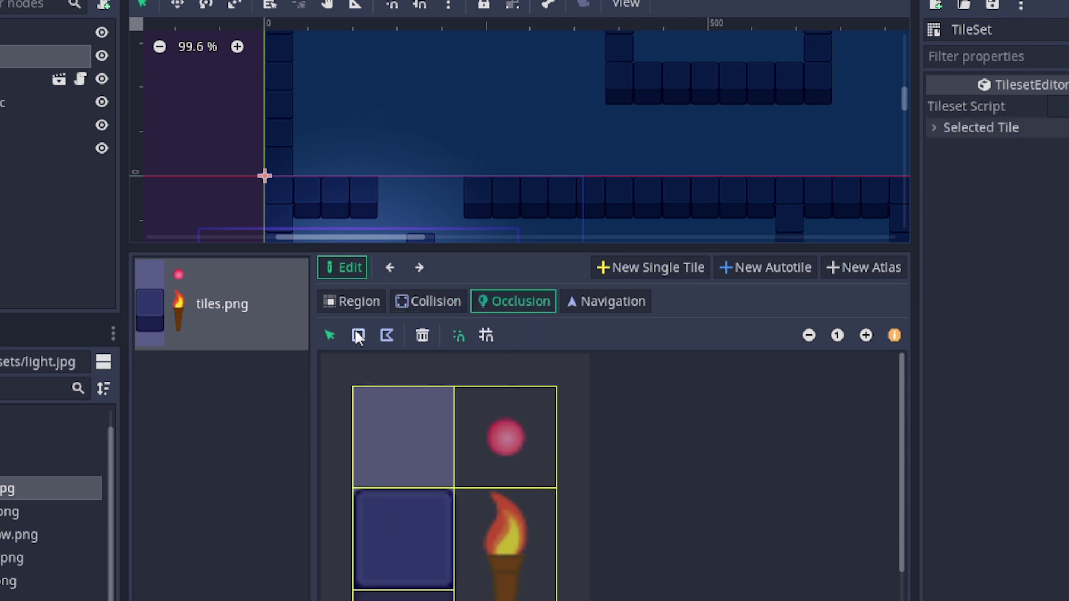
{"action": "left_click_drag", "start_coordinate": [376, 523], "coordinate": [457, 595]}
{"action": "scroll", "coordinate": [473, 505], "scroll_direction": "down", "scroll_amount": 3}
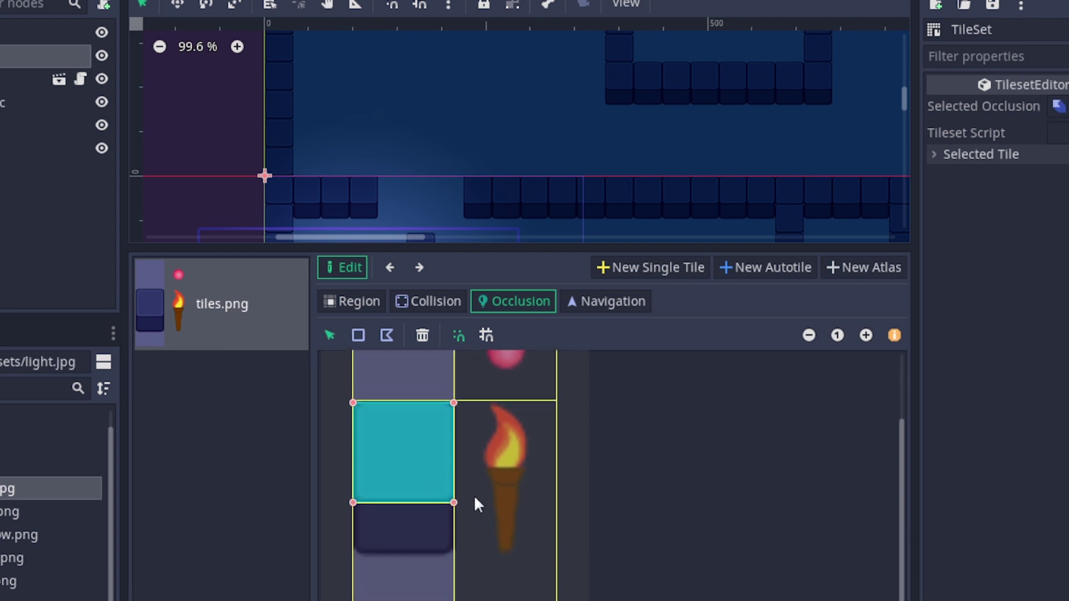
{"action": "left_click", "coordinate": [377, 544]}
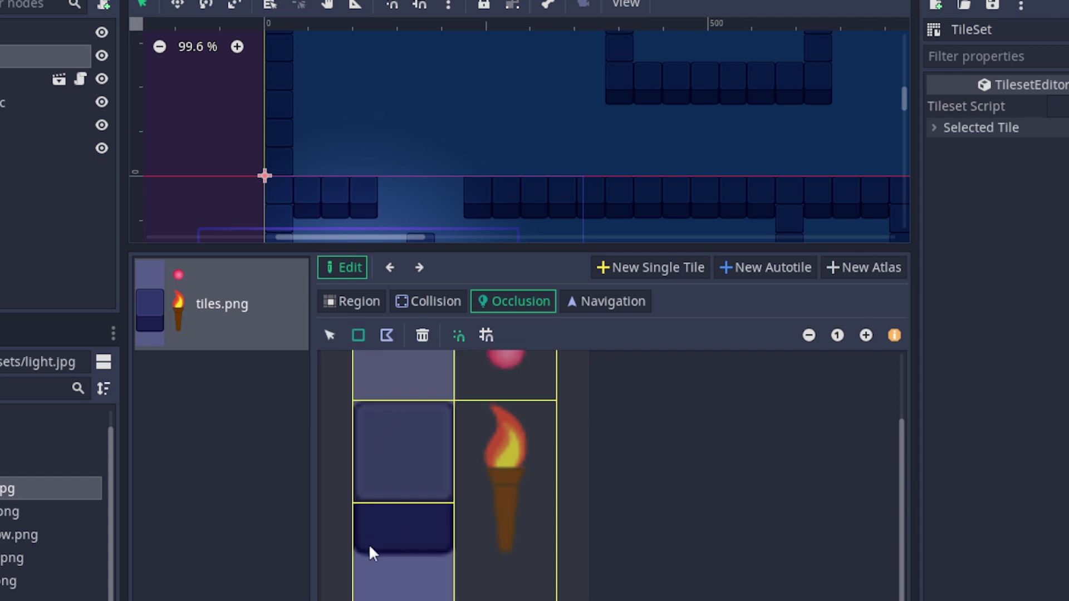
{"action": "left_click_drag", "start_coordinate": [353, 550], "coordinate": [456, 502]}
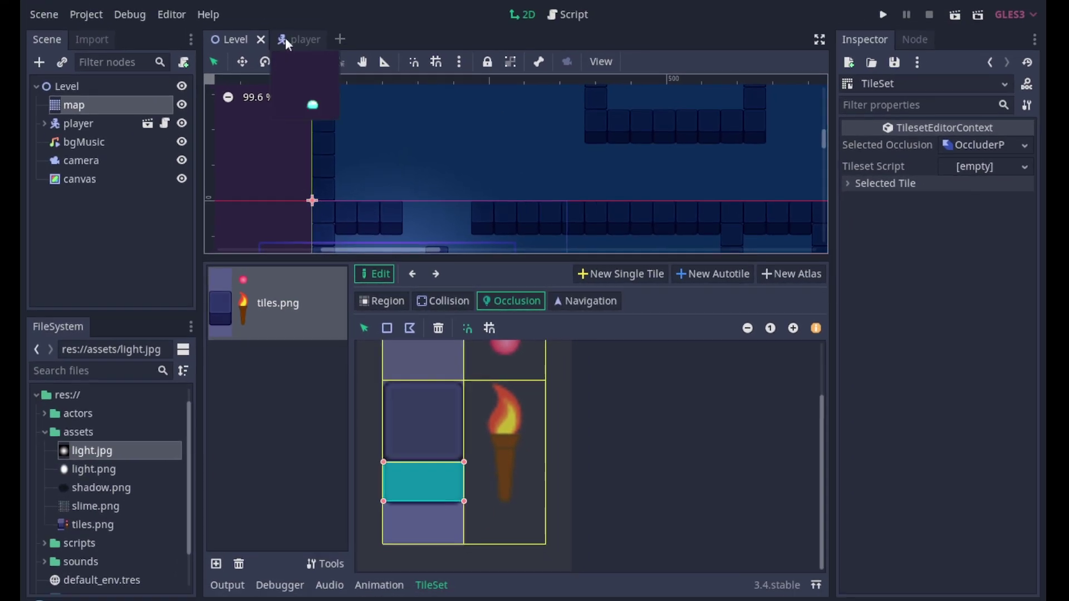
Run the game and walk the slime past the wall pillars to check tile shadows.
{"action": "left_click", "coordinate": [889, 17]}
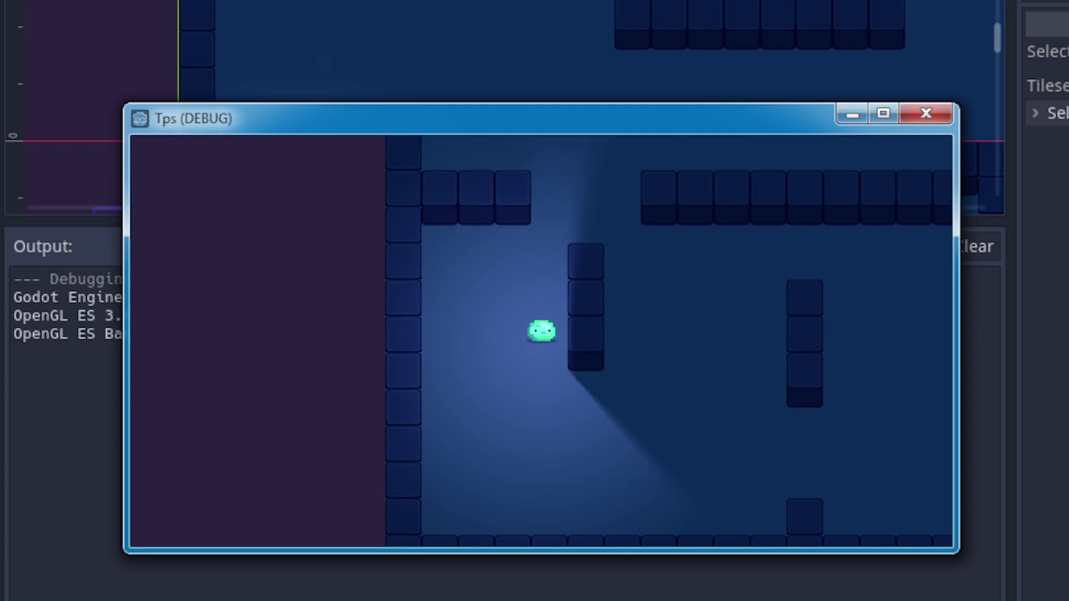
{"action": "key", "text": "Right"}
{"action": "key", "text": "Down"}
{"action": "key", "text": "Down"}
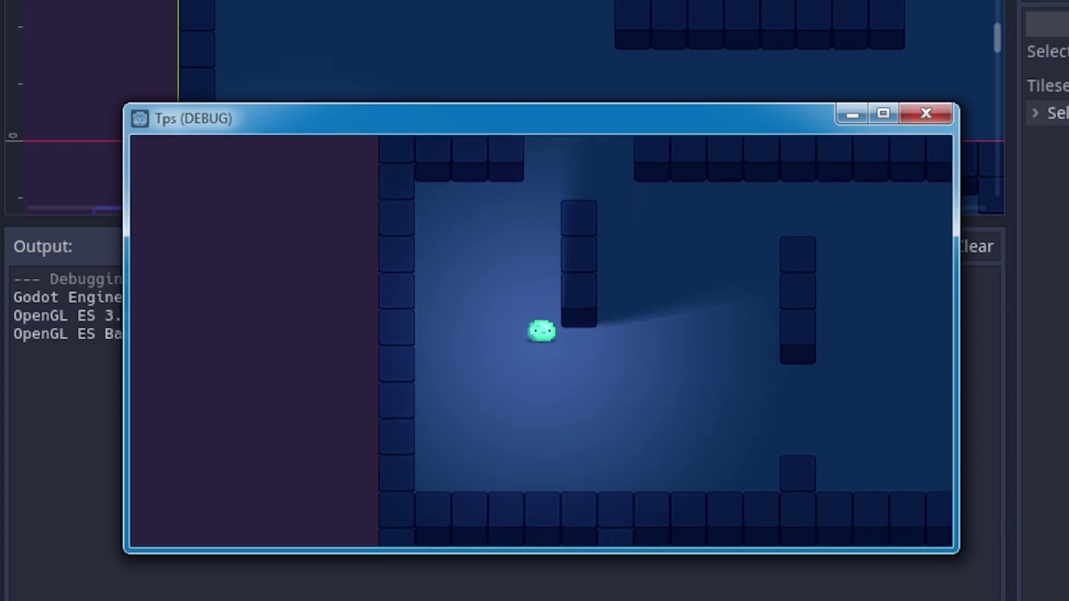
{"action": "key", "text": "Right"}
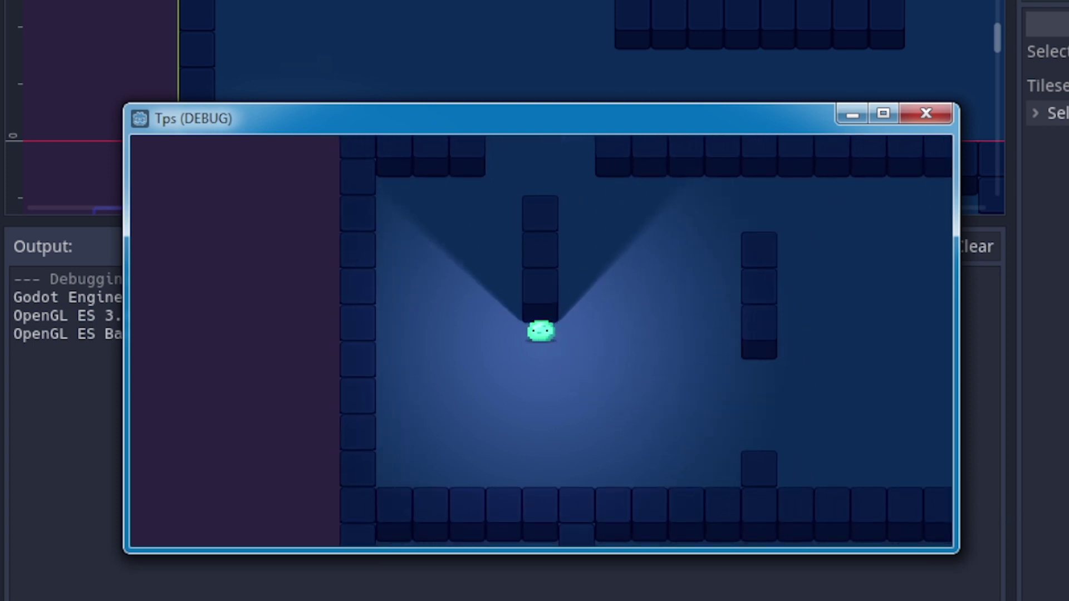
{"action": "key", "text": "Down"}
{"action": "key", "text": "Right"}
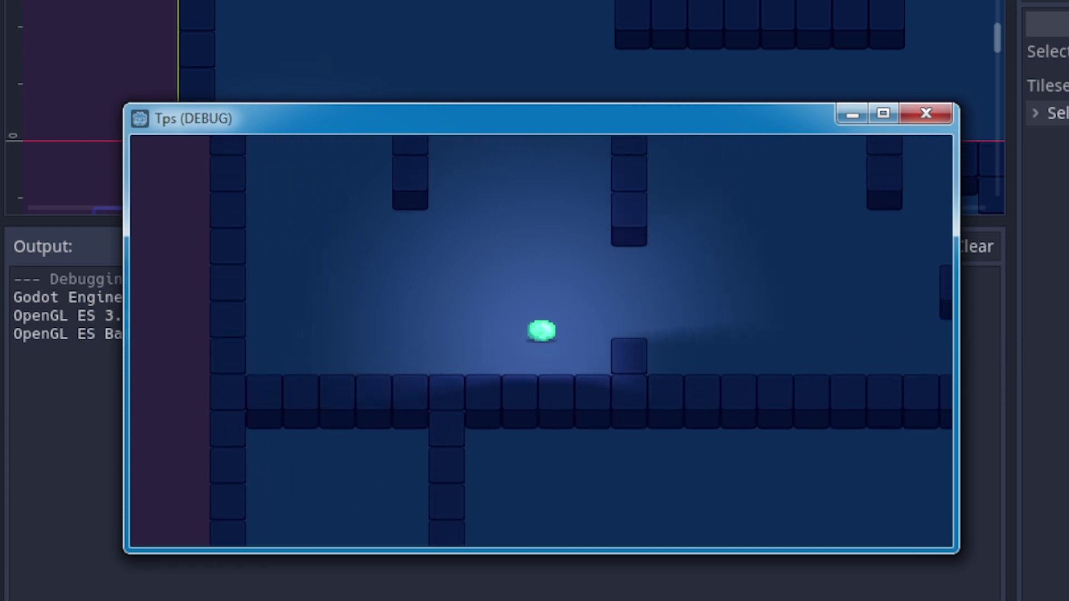
{"action": "key", "text": "Up"}
{"action": "key", "text": "Right"}
{"action": "key", "text": "Down"}
{"action": "key", "text": "Right"}
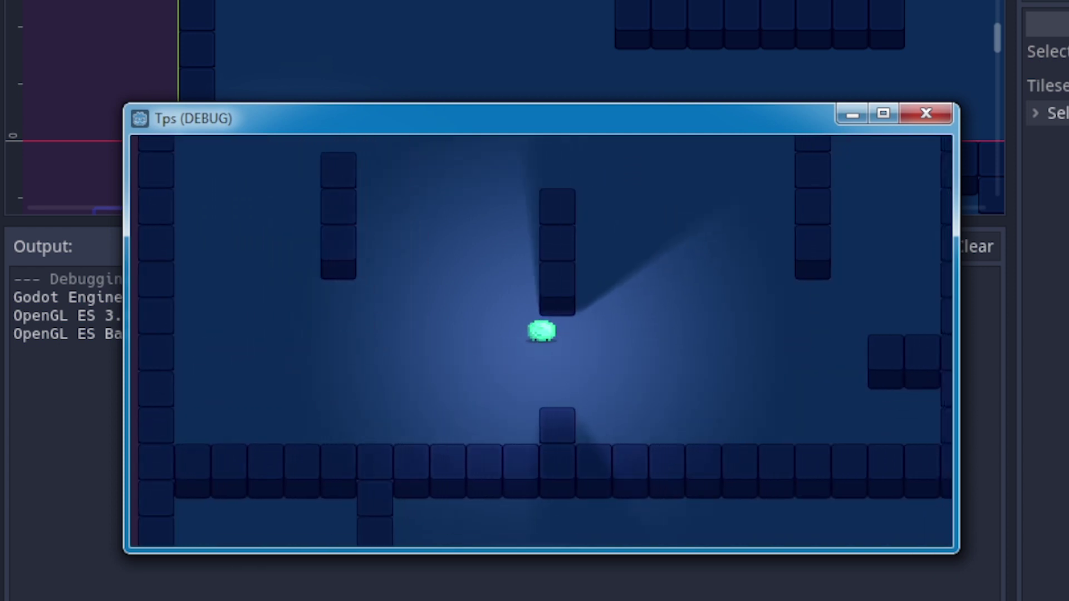
{"action": "key", "text": "Right"}
Toggle layer 2 of mainLight's Item Cull Mask in the player scene and save.
{"action": "left_click", "coordinate": [926, 113]}
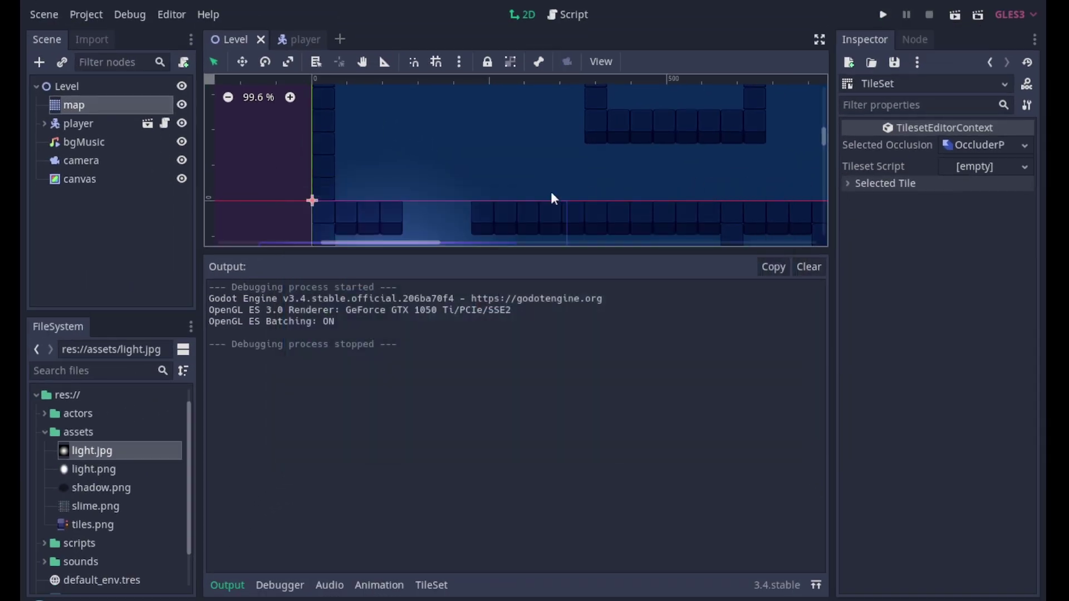
{"action": "left_click", "coordinate": [91, 105]}
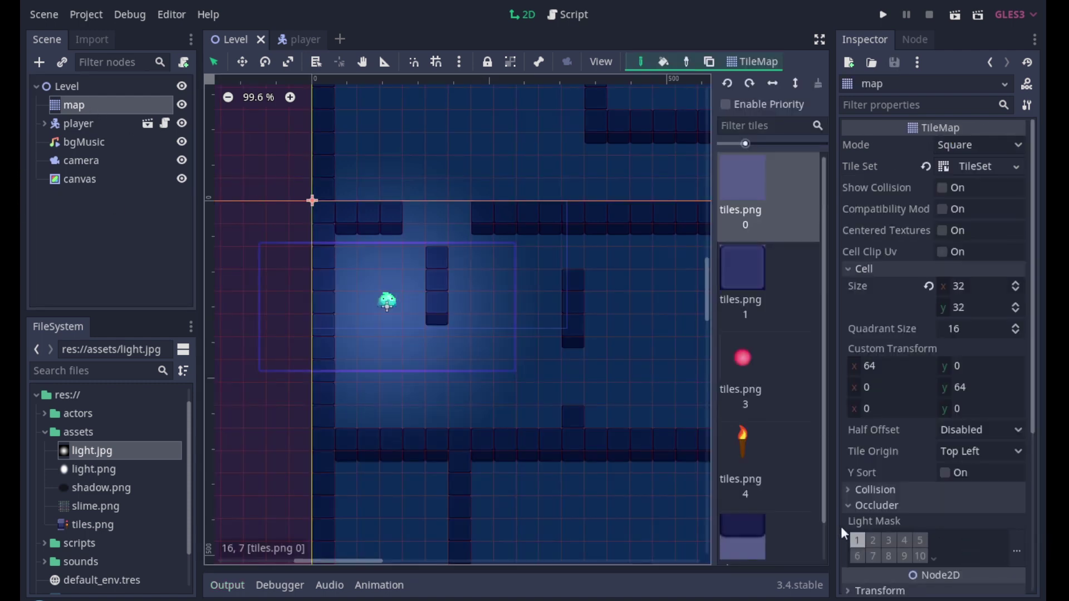
{"action": "left_click", "coordinate": [297, 39]}
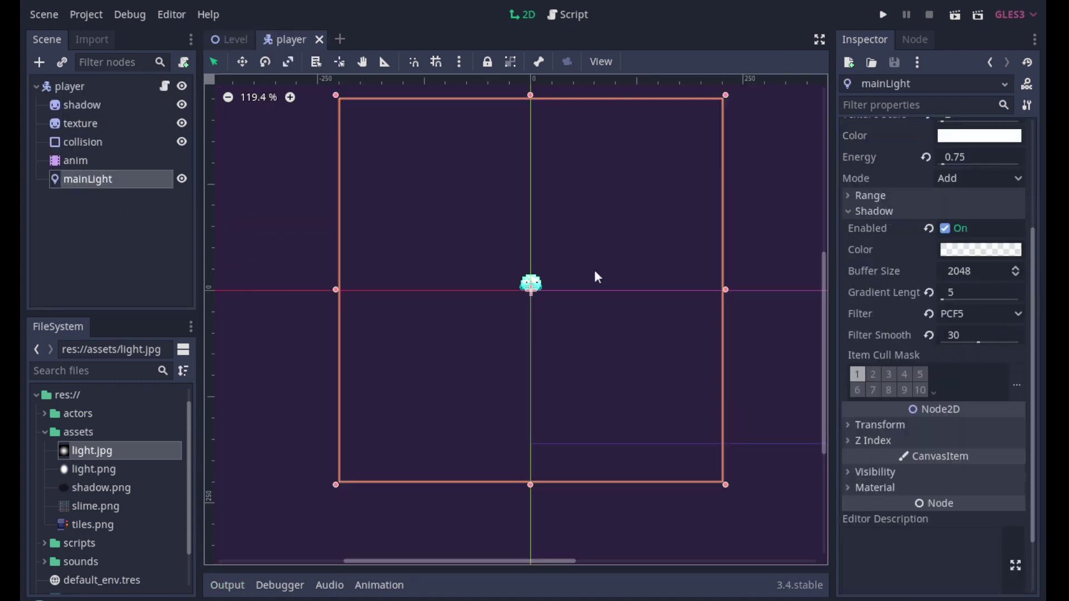
{"action": "left_click", "coordinate": [874, 375]}
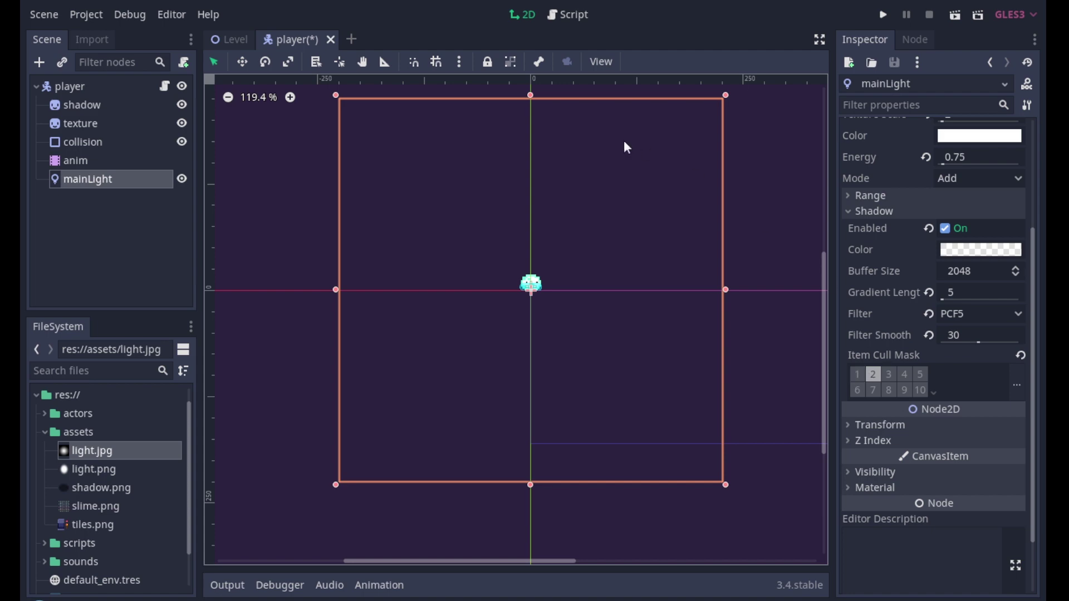
{"action": "key", "text": "ctrl+s"}
Run the game and move the slime around to check the shadows.
{"action": "left_click", "coordinate": [883, 15]}
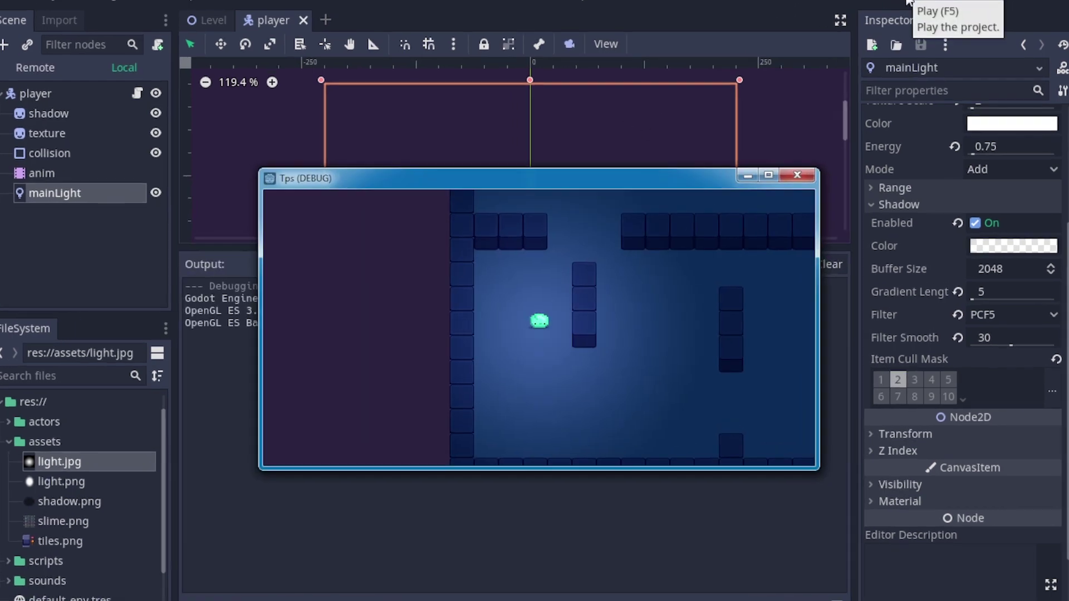
{"action": "key", "text": "Right"}
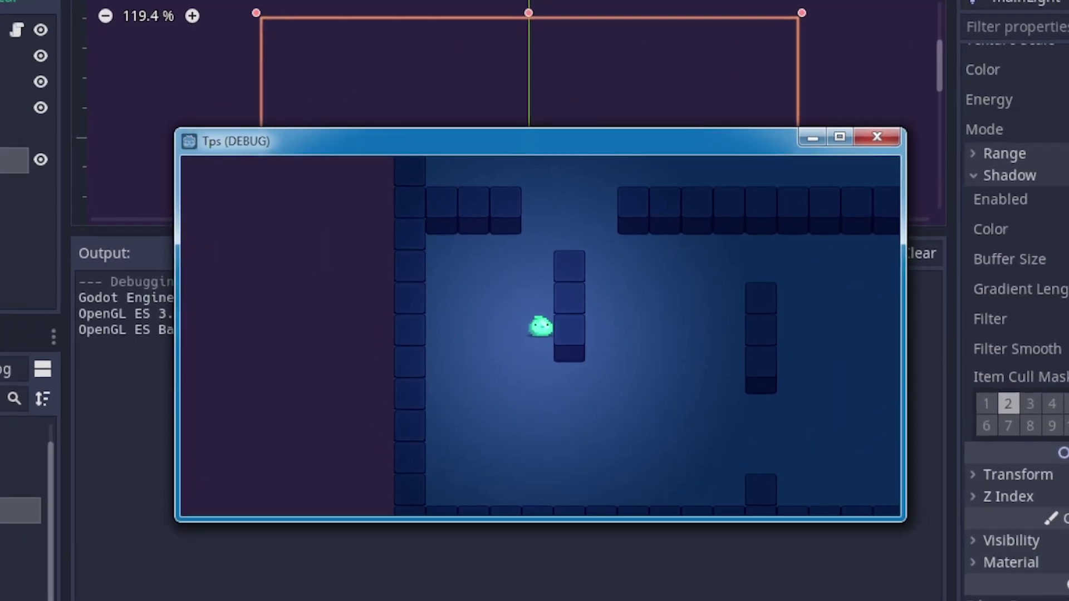
{"action": "key", "text": "Down"}
{"action": "key", "text": "Right"}
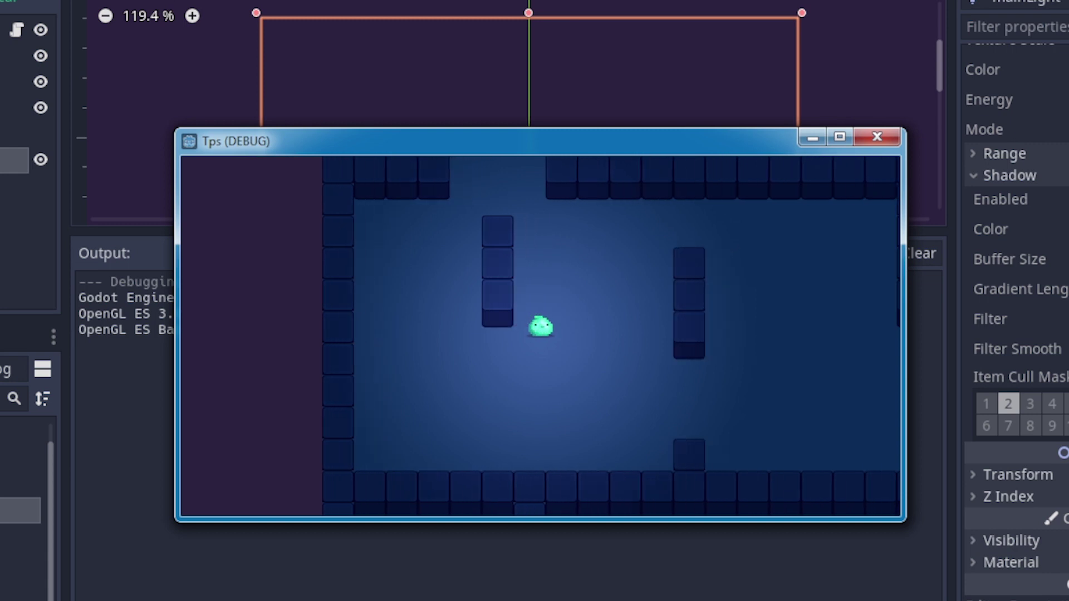
{"action": "key", "text": "Up"}
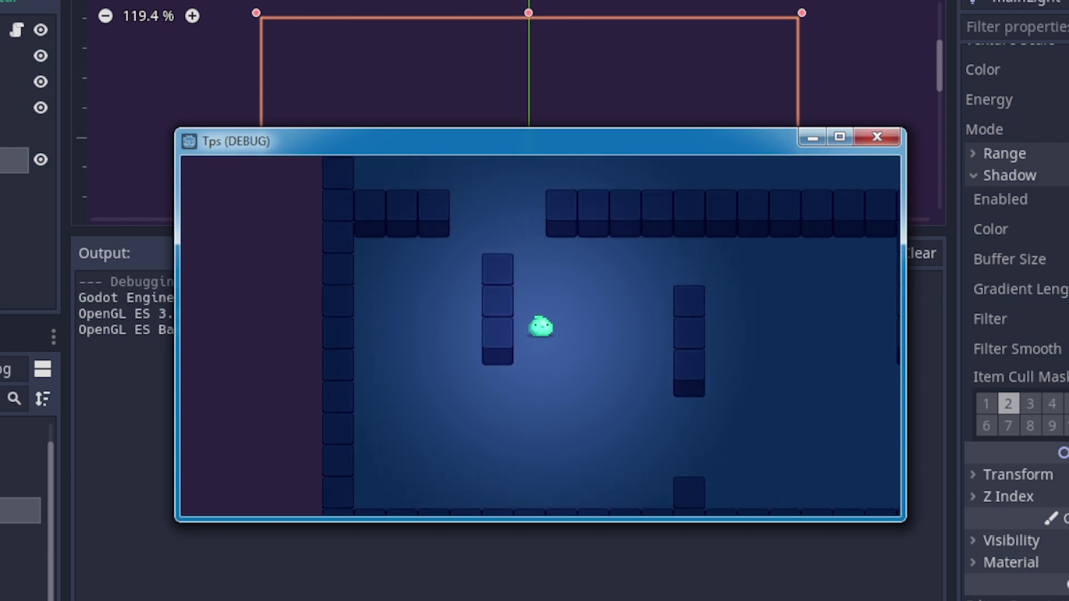
{"action": "key", "text": "Left"}
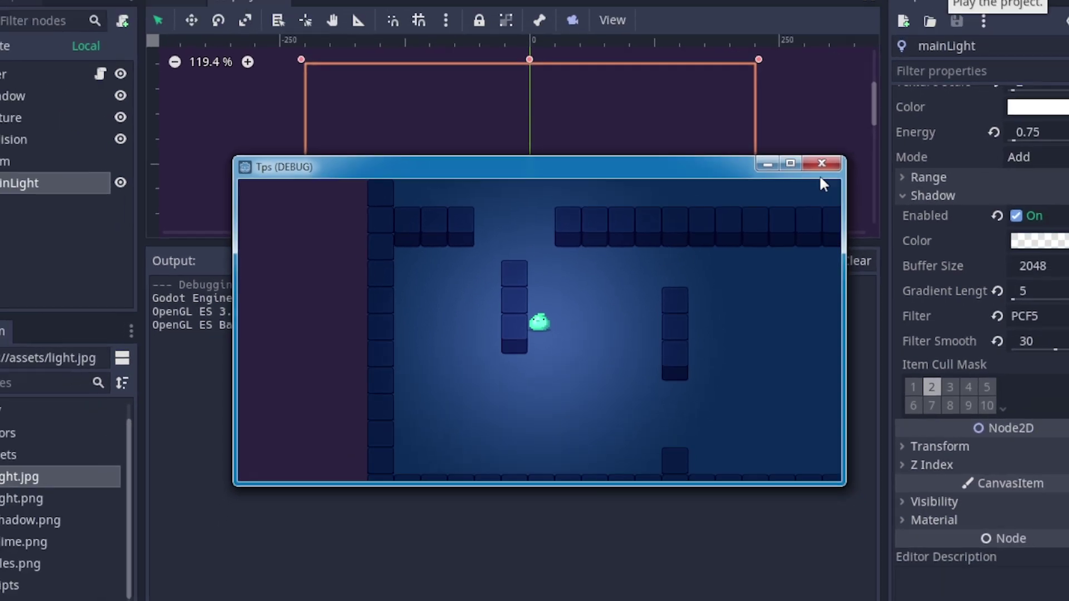
{"action": "left_click", "coordinate": [877, 136]}
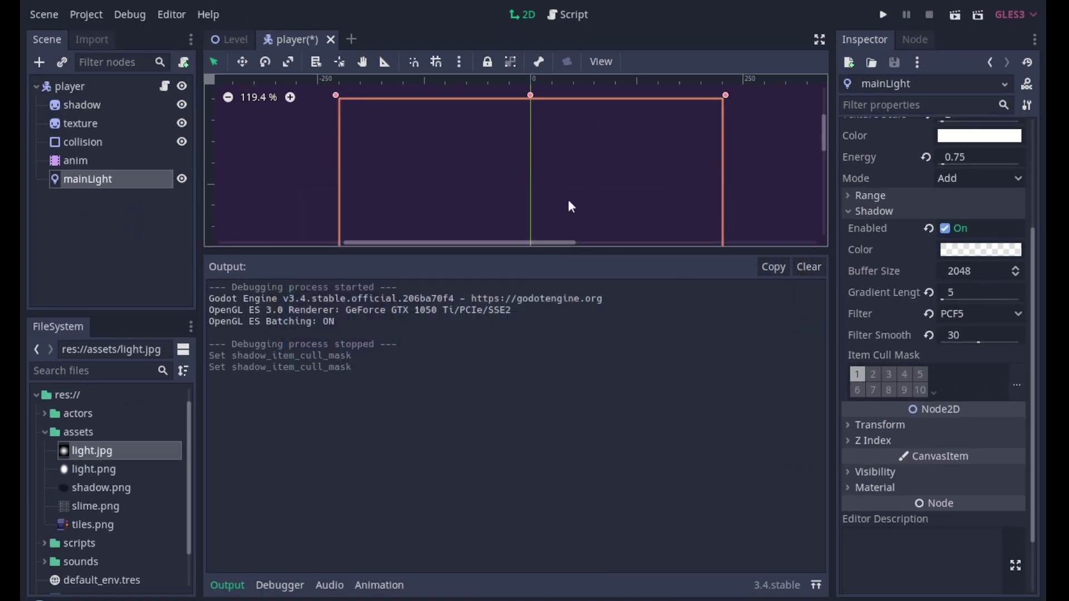
From the Level scene, run again and walk the slime through the maze checking wall shadows.
{"action": "left_click", "coordinate": [242, 38]}
{"action": "left_click", "coordinate": [883, 16]}
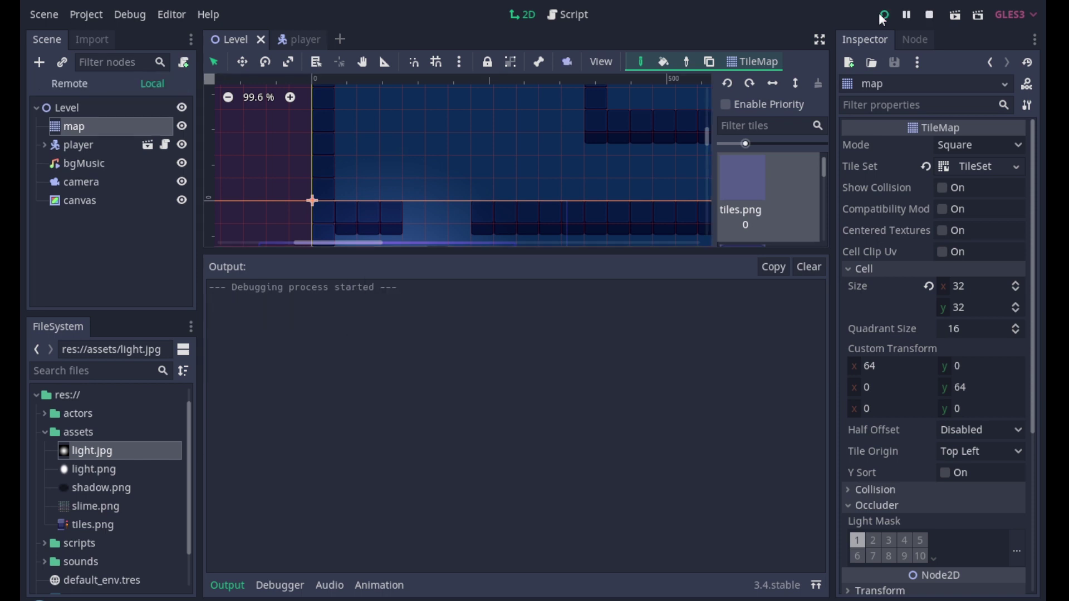
{"action": "key", "text": "Down"}
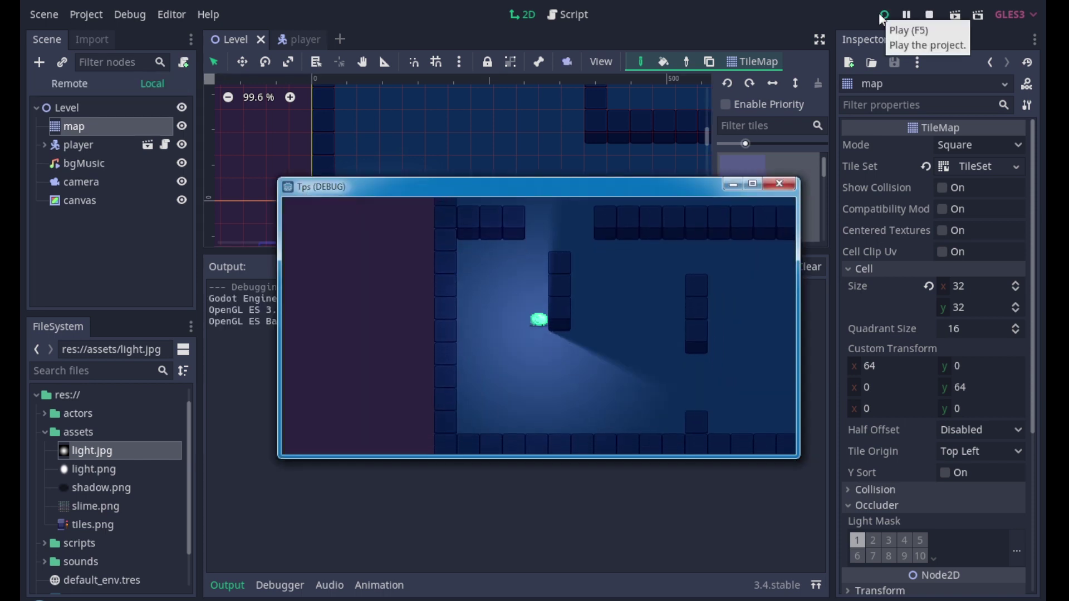
{"action": "key", "text": "Right"}
{"action": "key", "text": "Up"}
{"action": "key", "text": "Right"}
{"action": "key", "text": "Down"}
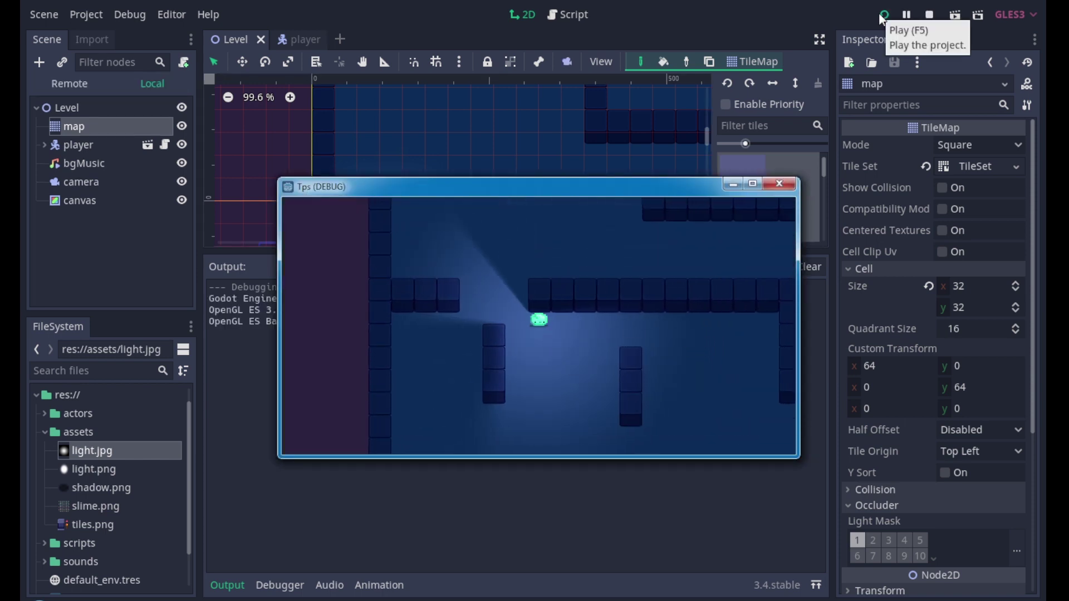
{"action": "key", "text": "Down"}
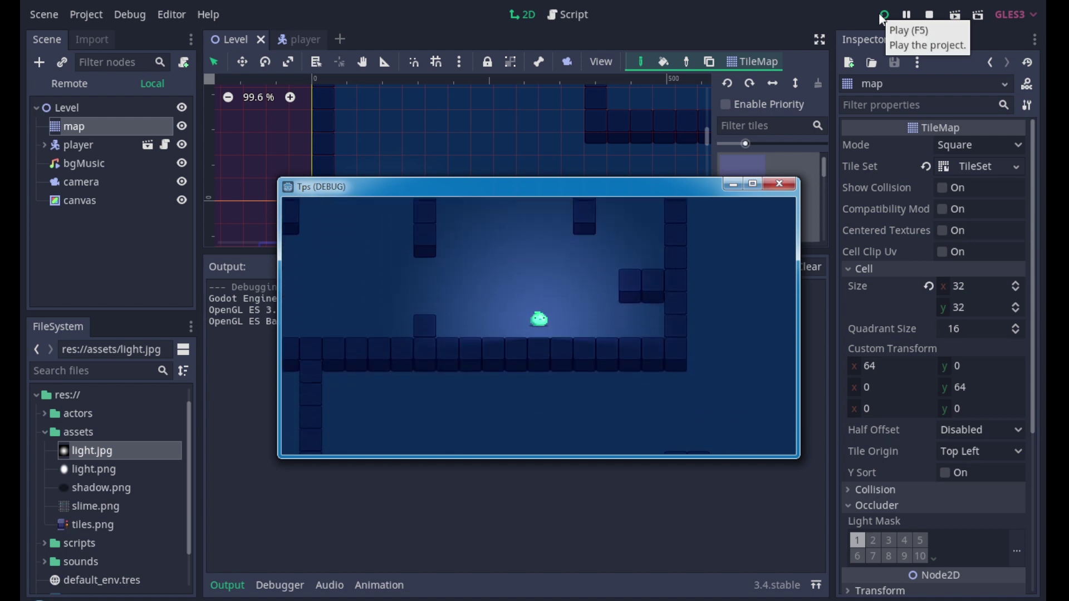
{"action": "key", "text": "Up"}
{"action": "key", "text": "Up"}
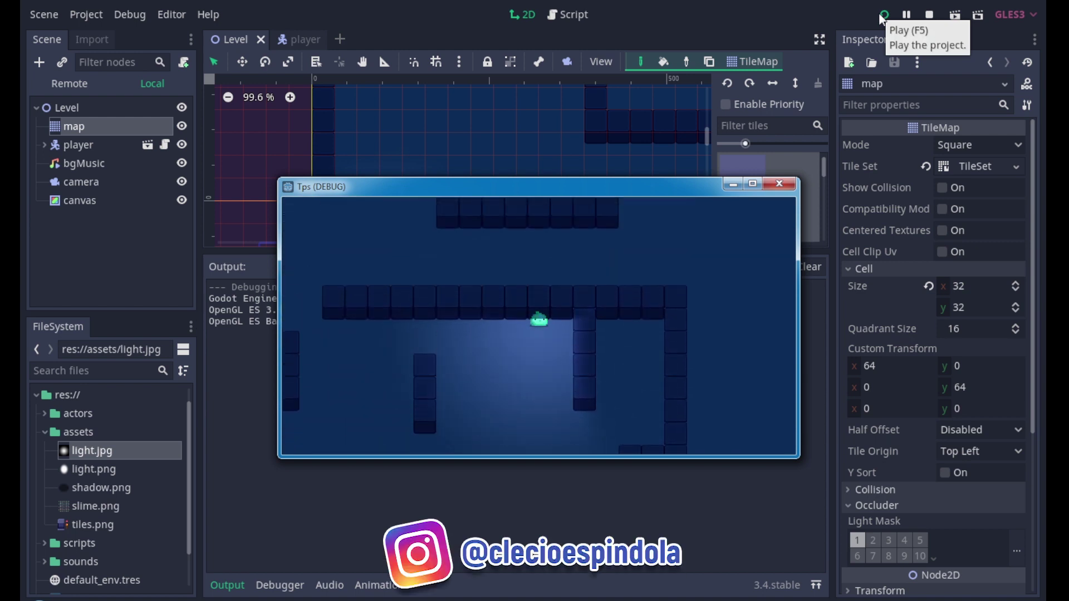
{"action": "key", "text": "Left"}
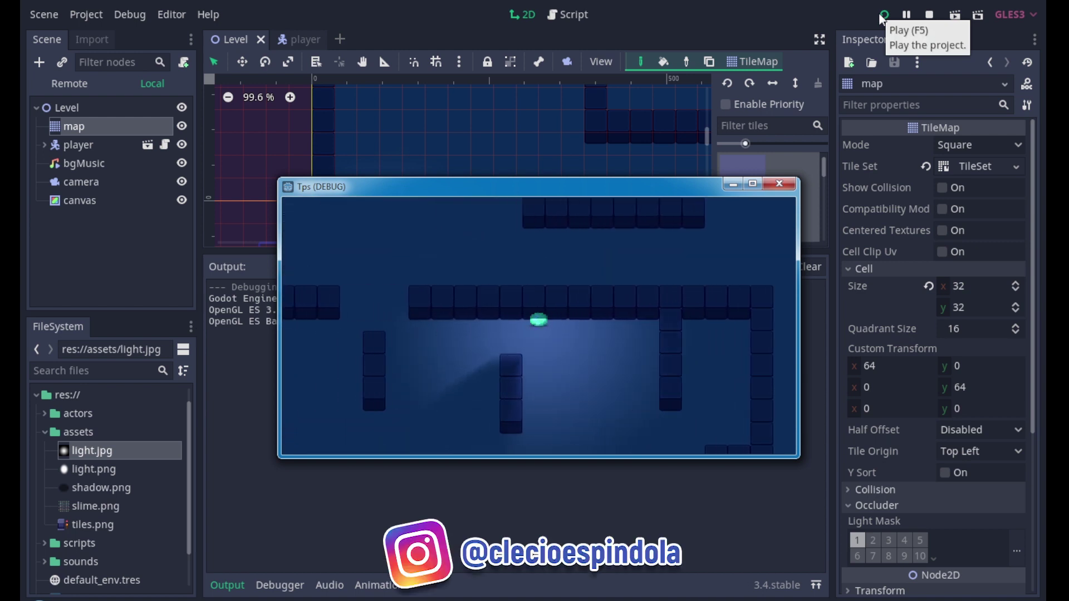
{"action": "key", "text": "Left"}
{"action": "key", "text": "Right"}
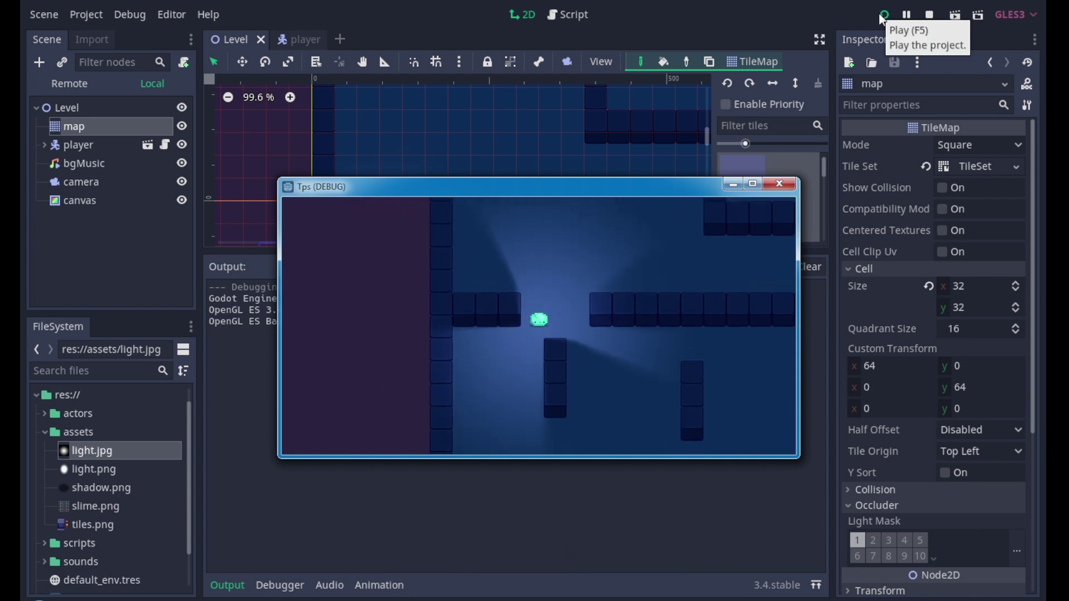
{"action": "key", "text": "Up"}
{"action": "key", "text": "Right"}
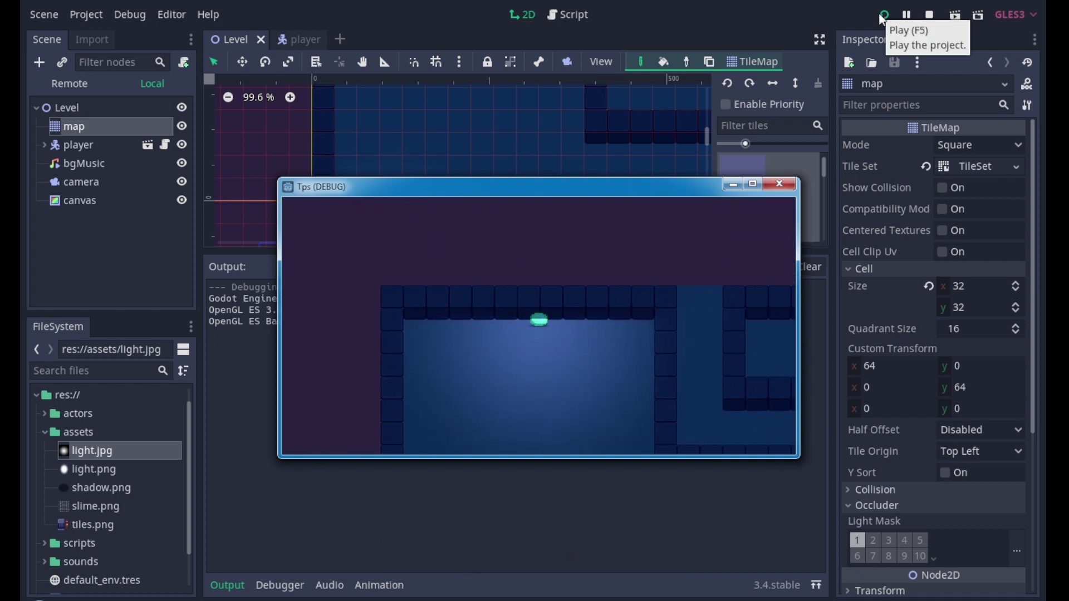
{"action": "key", "text": "Down"}
{"action": "key", "text": "Right"}
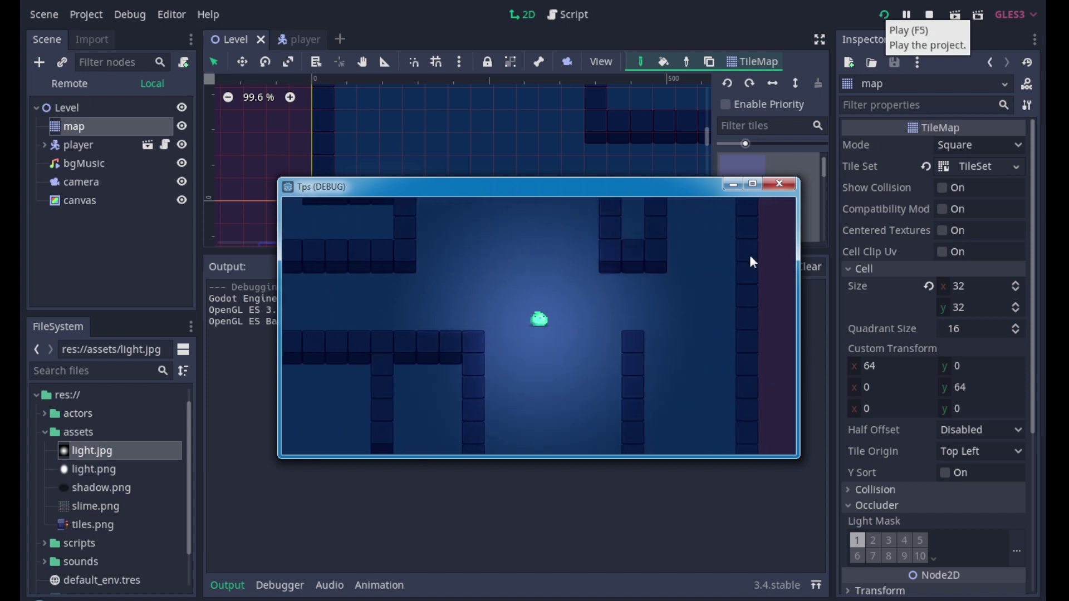
Duplicate the player's mainLight and rename the copy topLight.
{"action": "left_click", "coordinate": [783, 184]}
{"action": "left_click", "coordinate": [281, 44]}
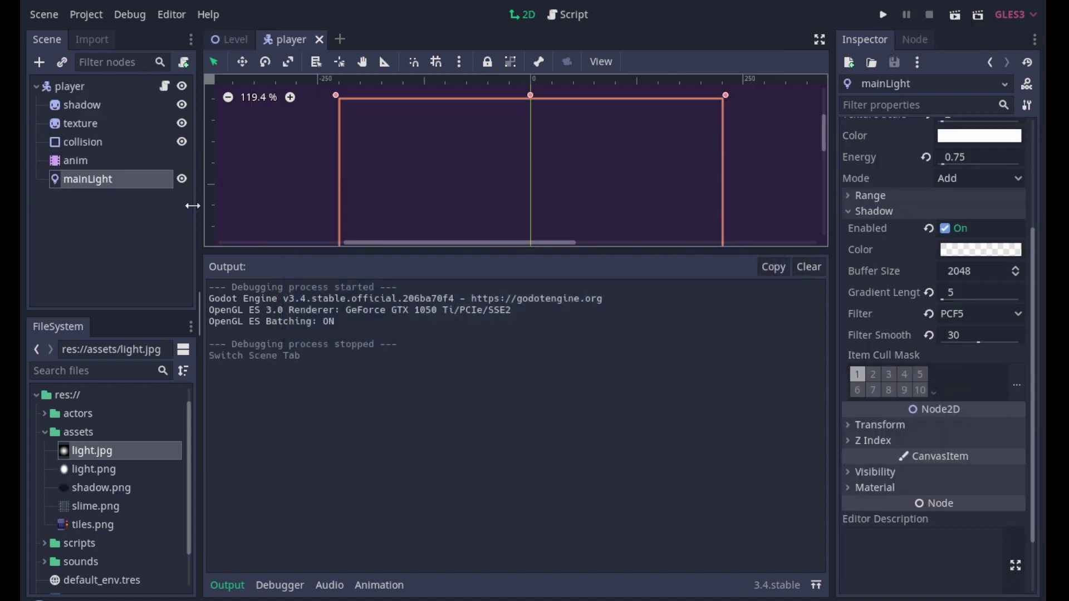
{"action": "key", "text": "ctrl+d"}
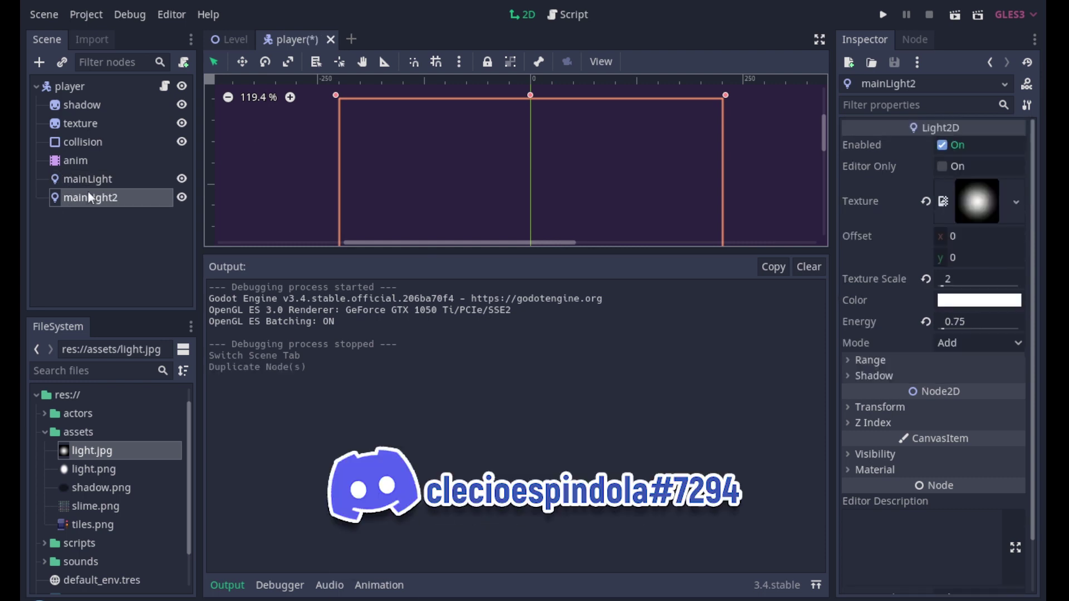
{"action": "double_click", "coordinate": [89, 197]}
{"action": "key", "text": "Home"}
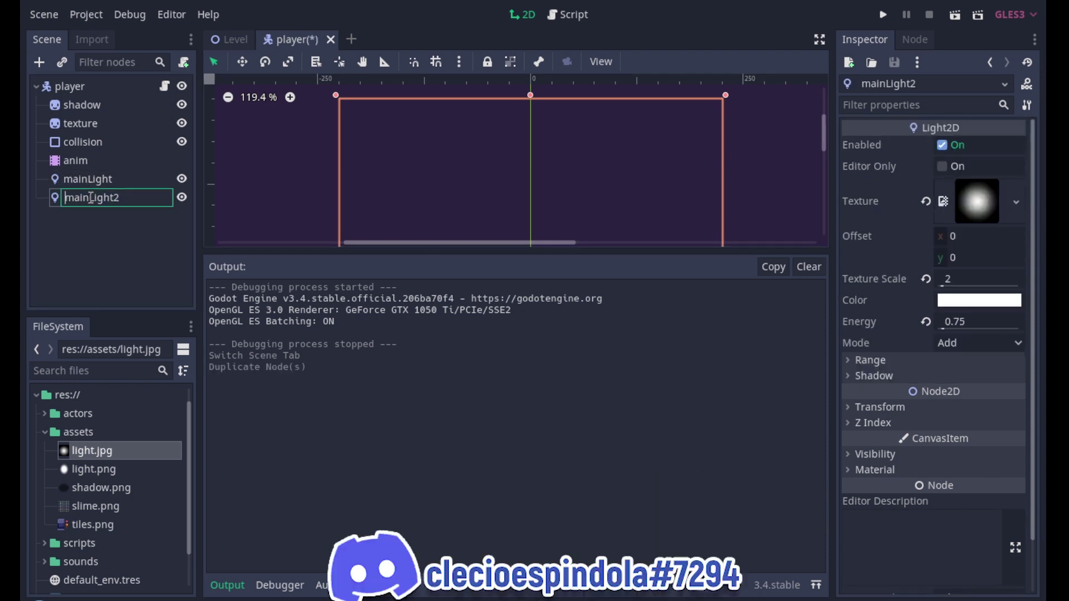
{"action": "type", "text": "top"}
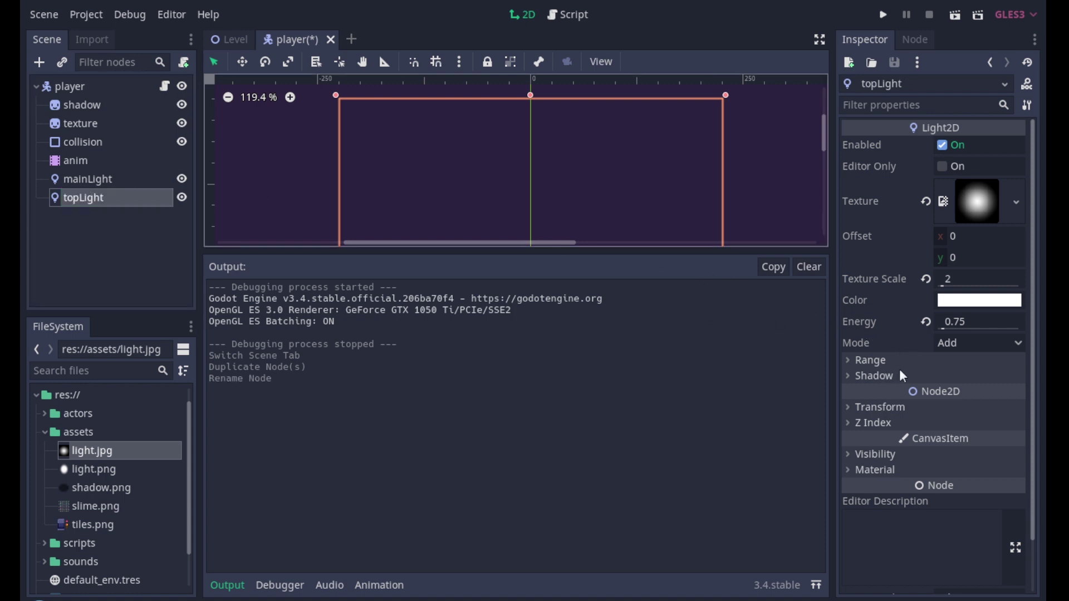
Disable topLight's shadows, reset its shadow settings, and run the game.
{"action": "left_click", "coordinate": [883, 377]}
{"action": "left_click", "coordinate": [944, 393]}
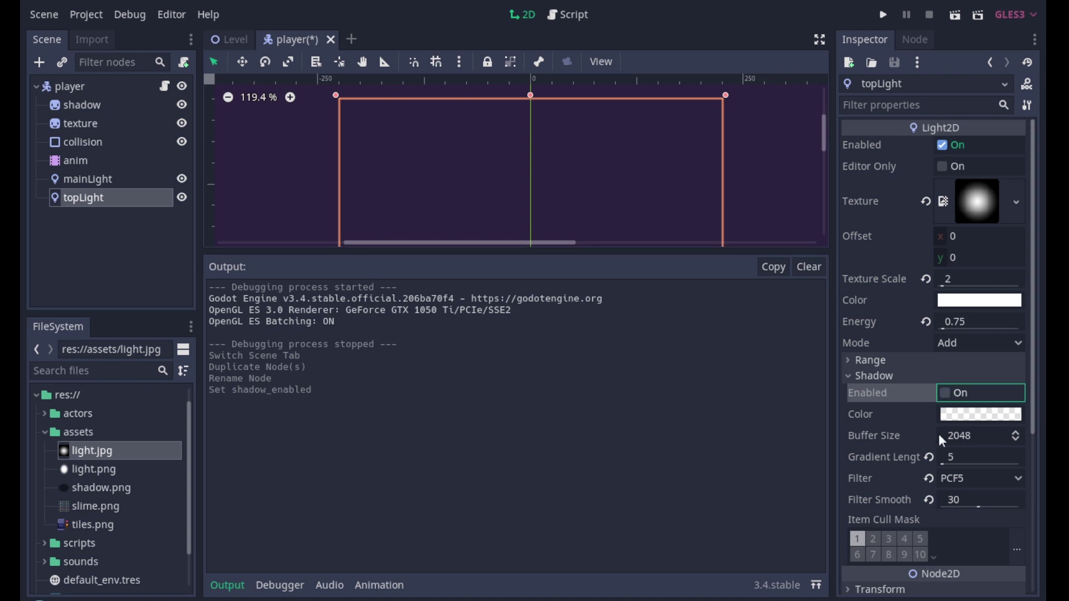
{"action": "left_click", "coordinate": [930, 458]}
{"action": "left_click", "coordinate": [930, 479]}
{"action": "left_click", "coordinate": [930, 500]}
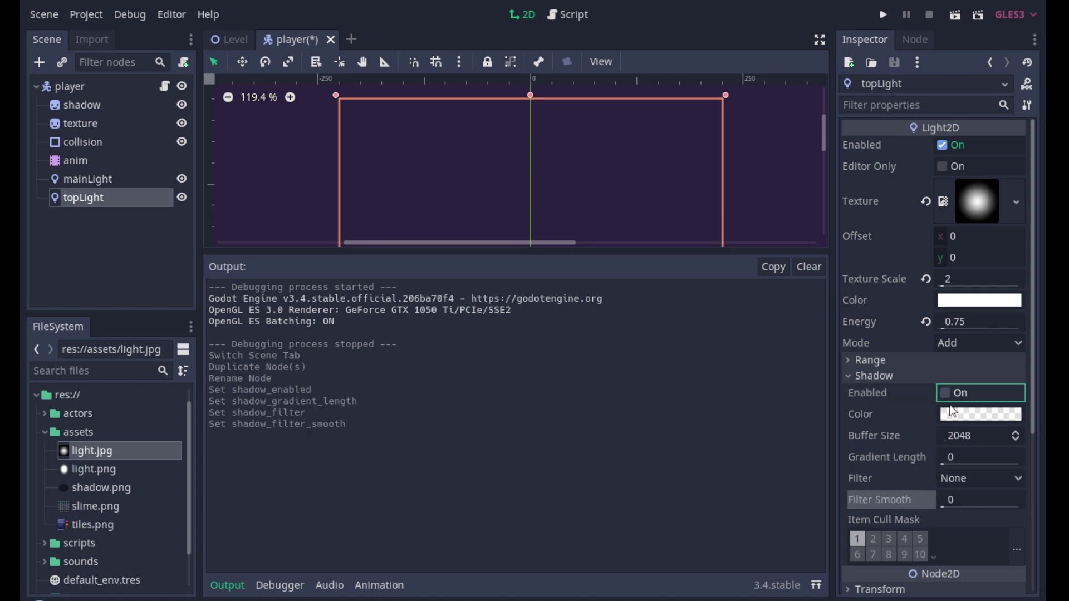
{"action": "left_click", "coordinate": [885, 15]}
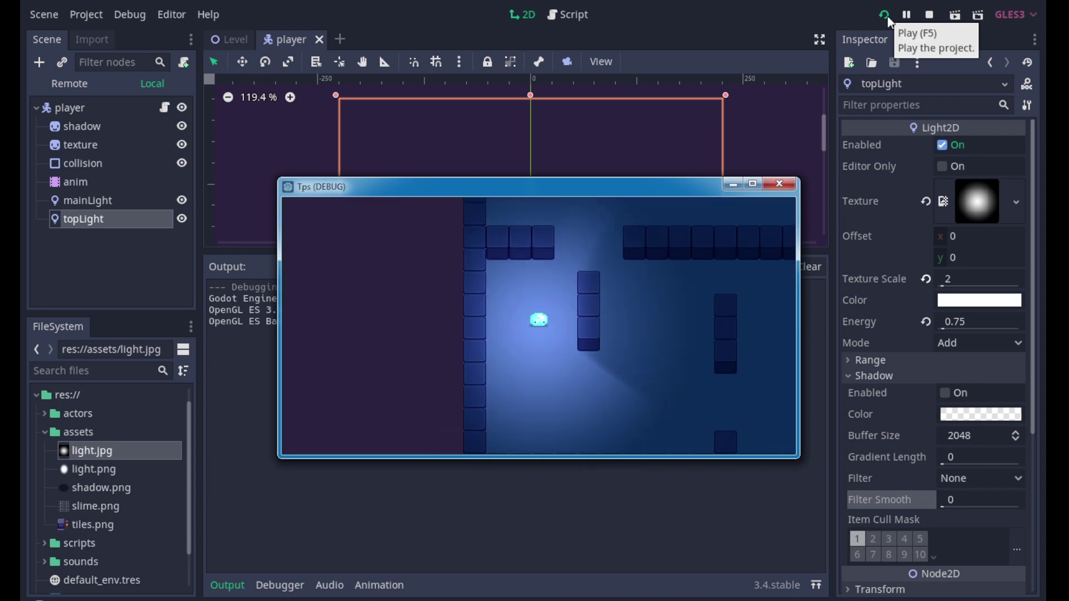
Move the slime, stop the game, and relaunch it to check topLight at Energy 0.5.
{"action": "key", "text": "Right"}
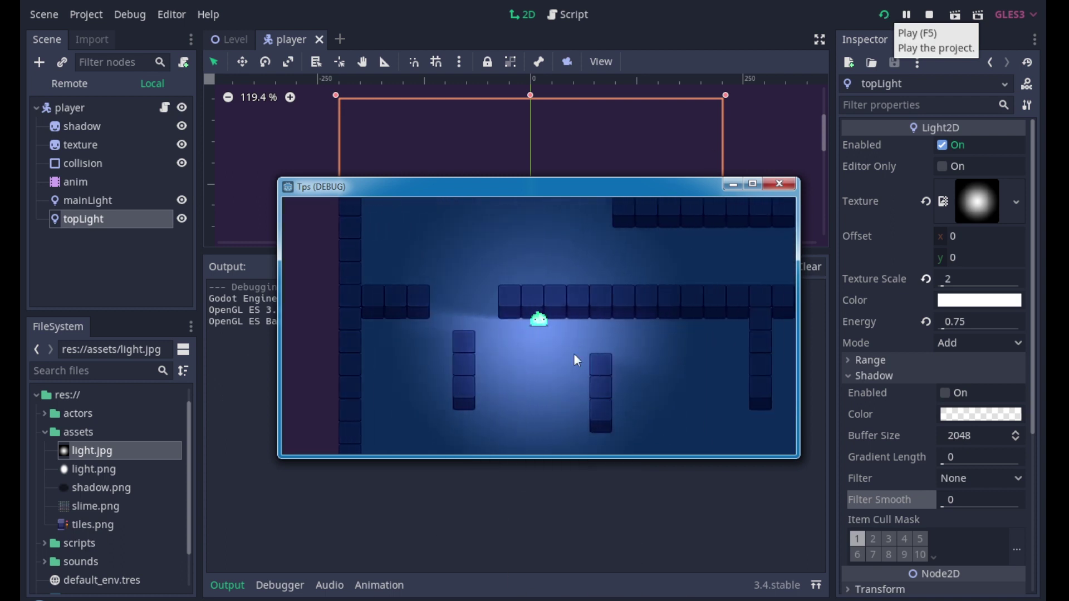
{"action": "left_click", "coordinate": [784, 189]}
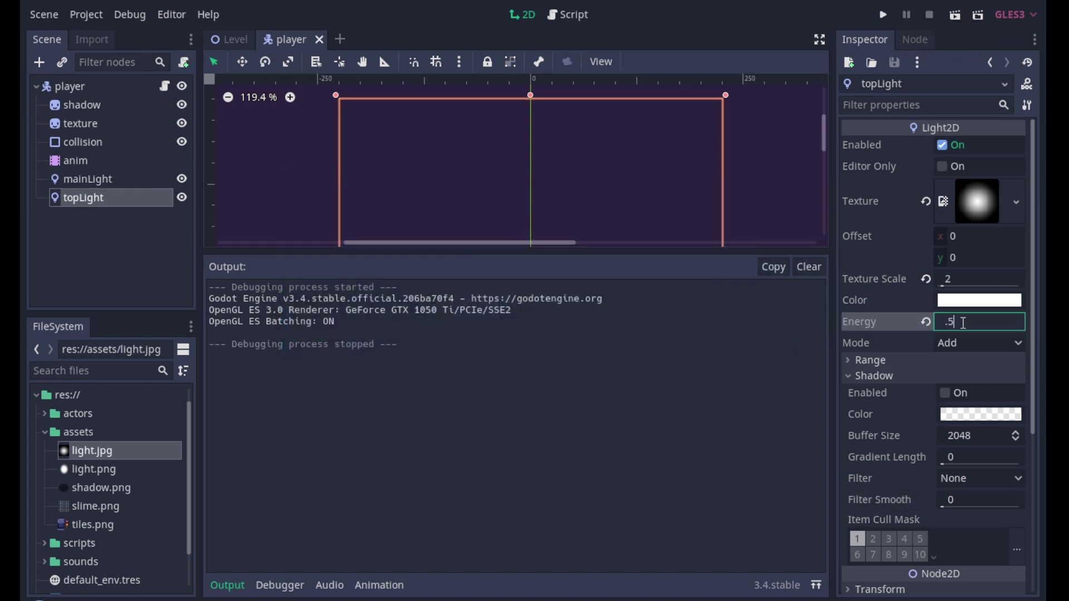
{"action": "left_click", "coordinate": [885, 15]}
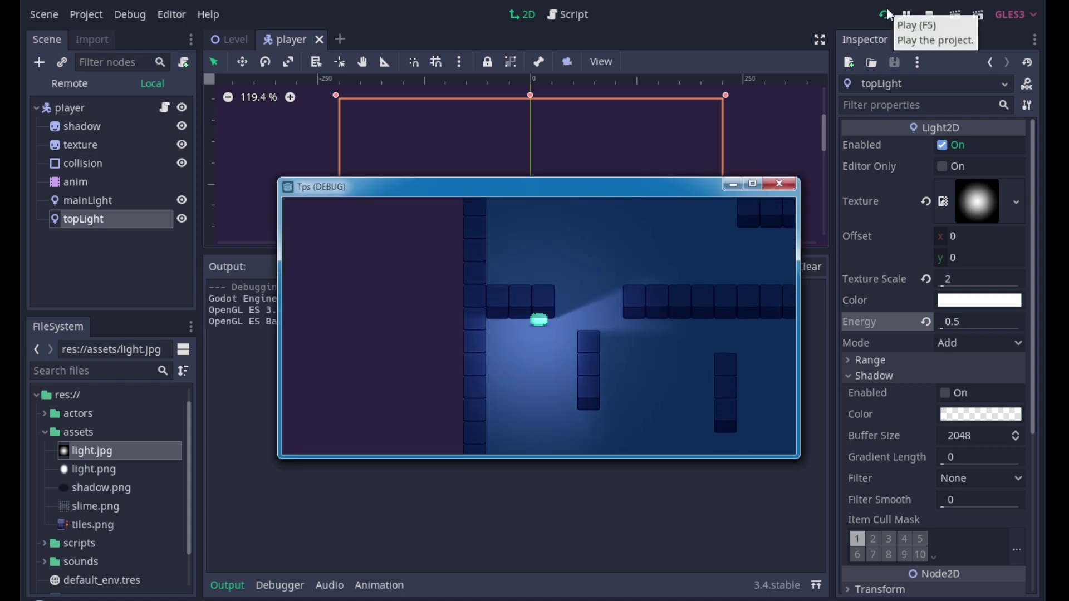
{"action": "key", "text": "Right"}
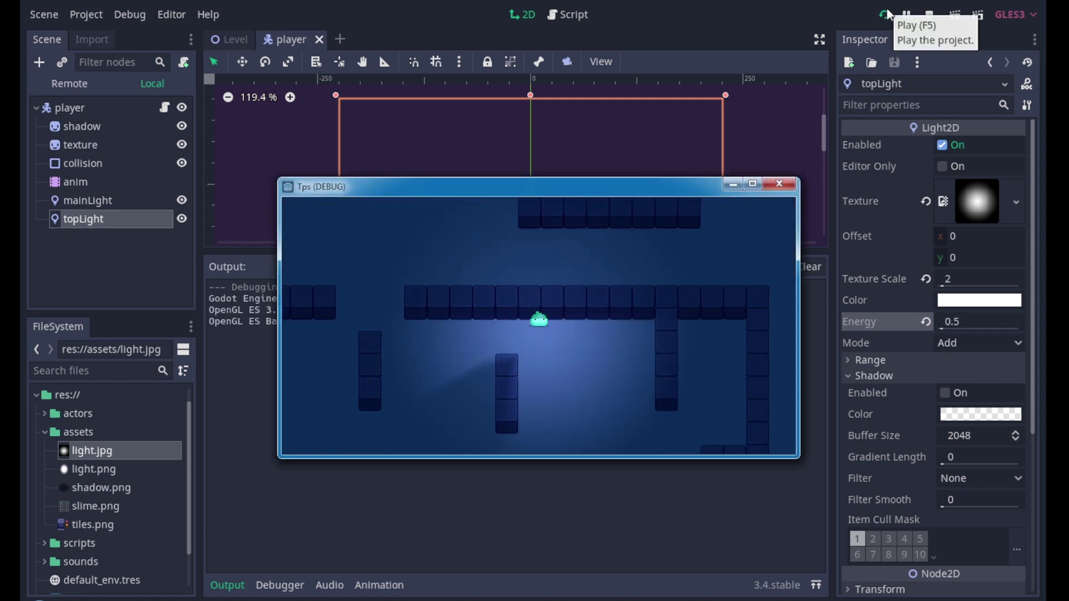
{"action": "key", "text": "Down"}
{"action": "key", "text": "Up"}
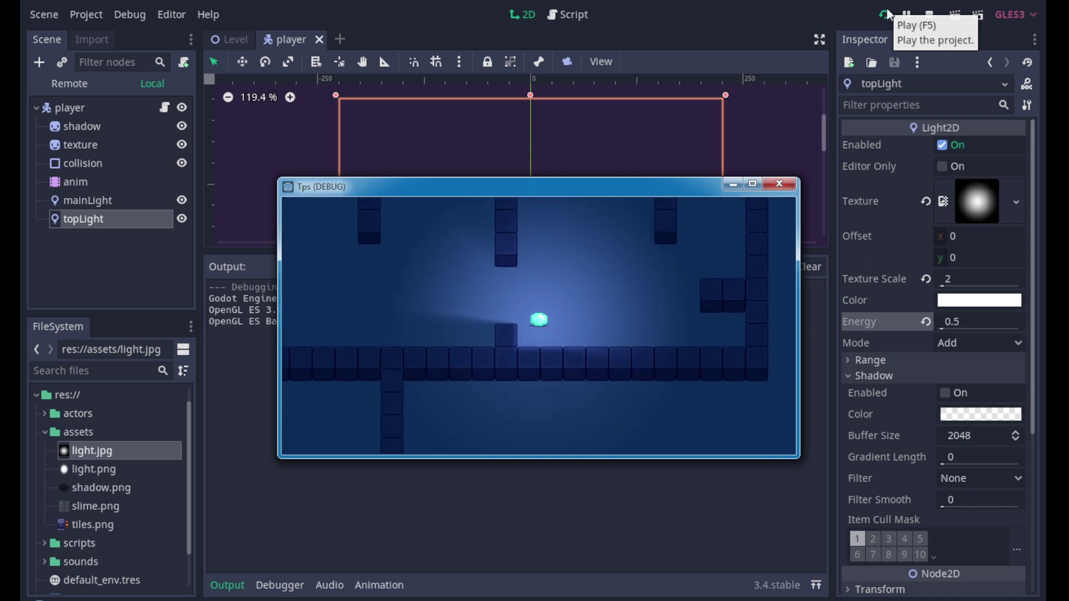
{"action": "key", "text": "Left"}
{"action": "key", "text": "Left"}
{"action": "key", "text": "Up"}
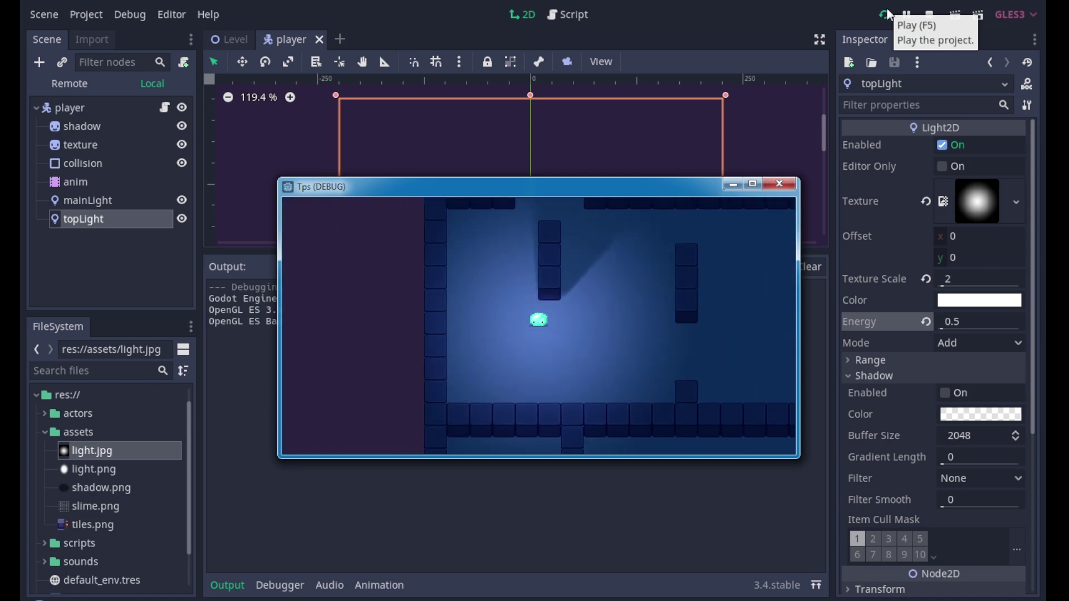
{"action": "key", "text": "Up"}
{"action": "key", "text": "Down"}
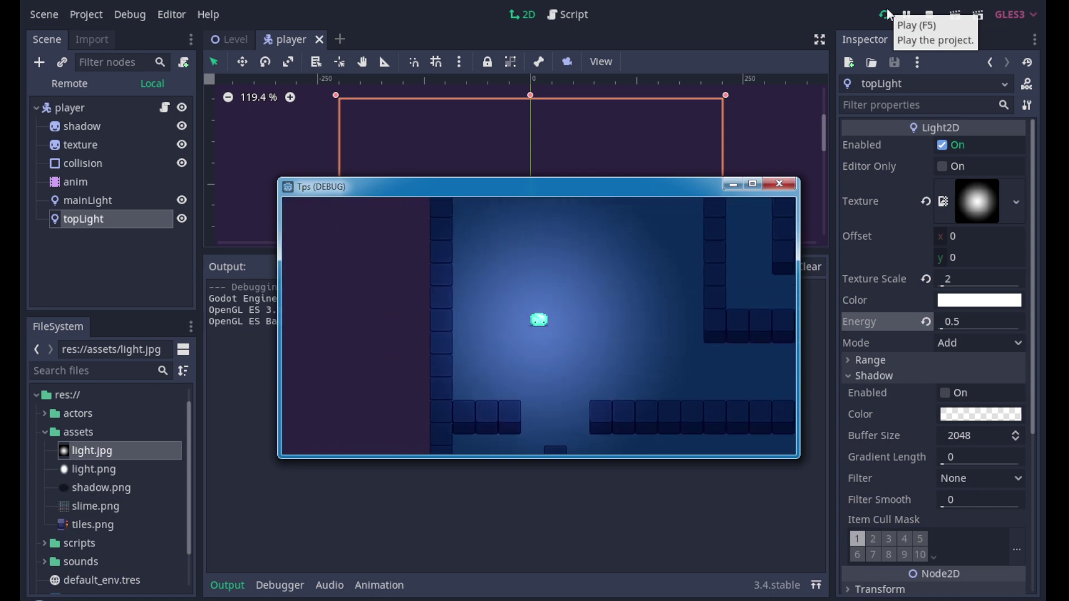
{"action": "key", "text": "Right"}
{"action": "key", "text": "Up"}
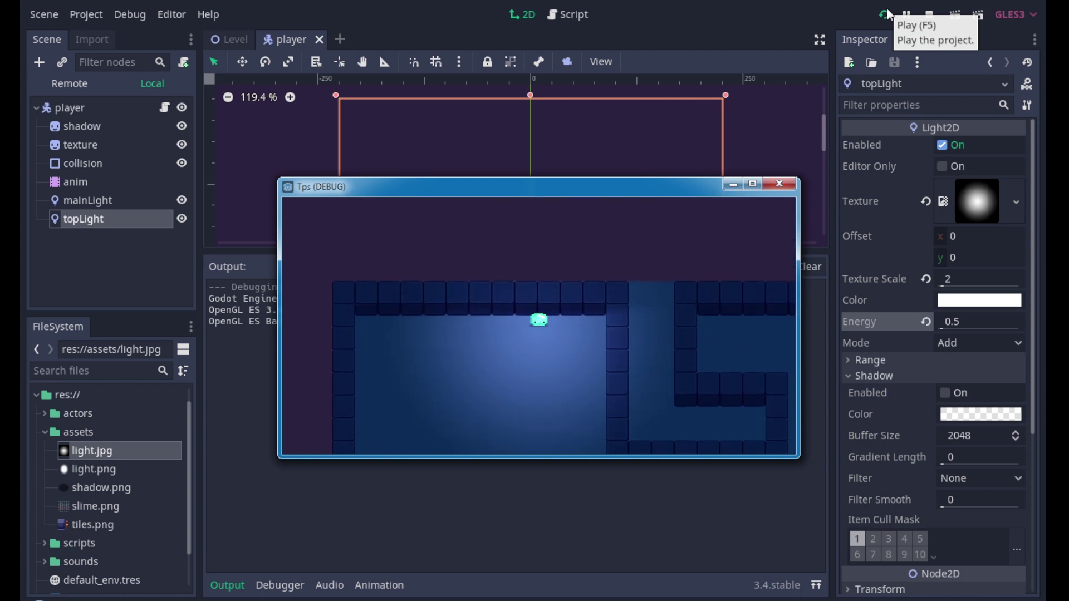
{"action": "key", "text": "Down"}
{"action": "key", "text": "Down"}
{"action": "key", "text": "Right"}
{"action": "key", "text": "Up"}
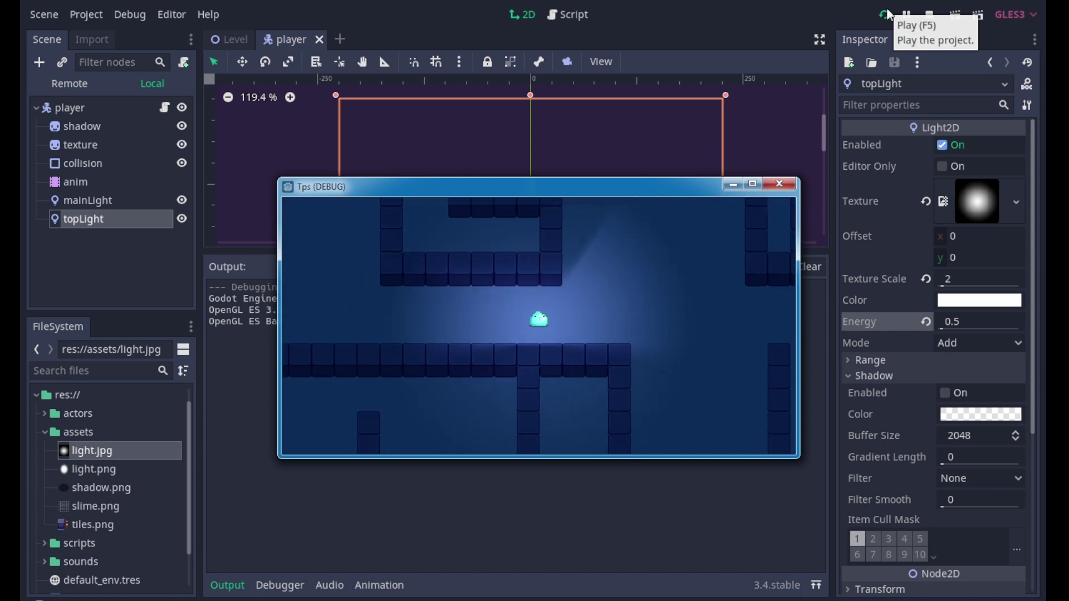
{"action": "key", "text": "Left"}
{"action": "key", "text": "Right"}
{"action": "key", "text": "Down"}
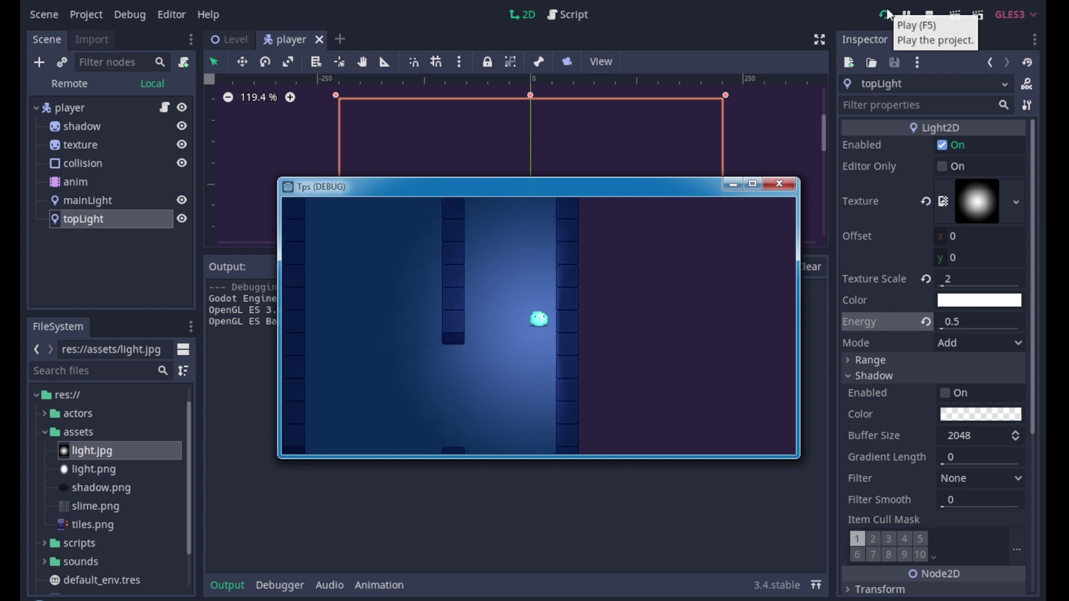
{"action": "key", "text": "Left"}
{"action": "key", "text": "Up"}
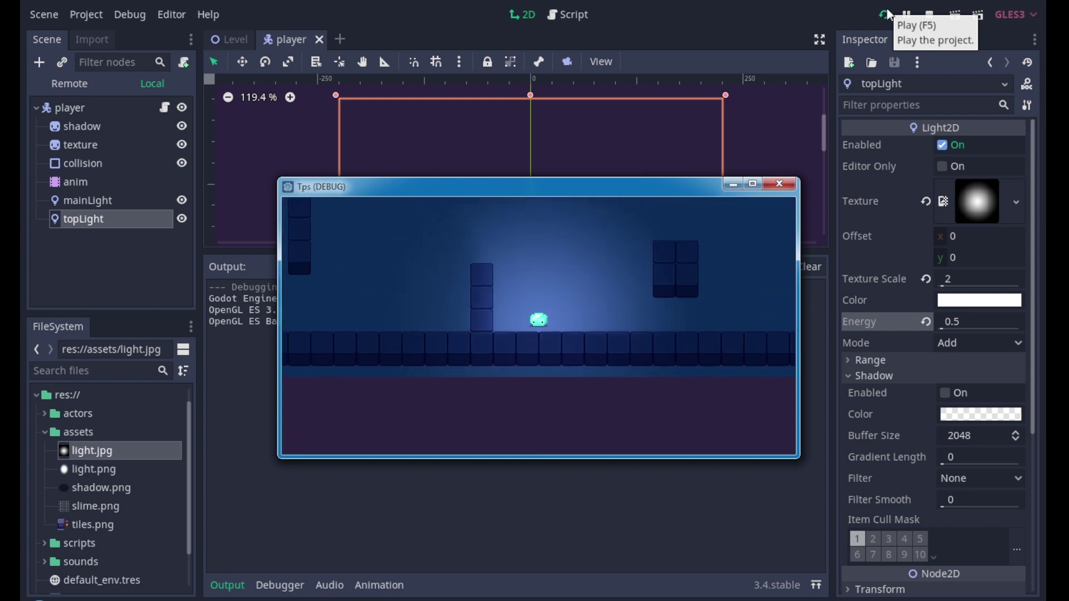
{"action": "key", "text": "Right"}
{"action": "key", "text": "Up"}
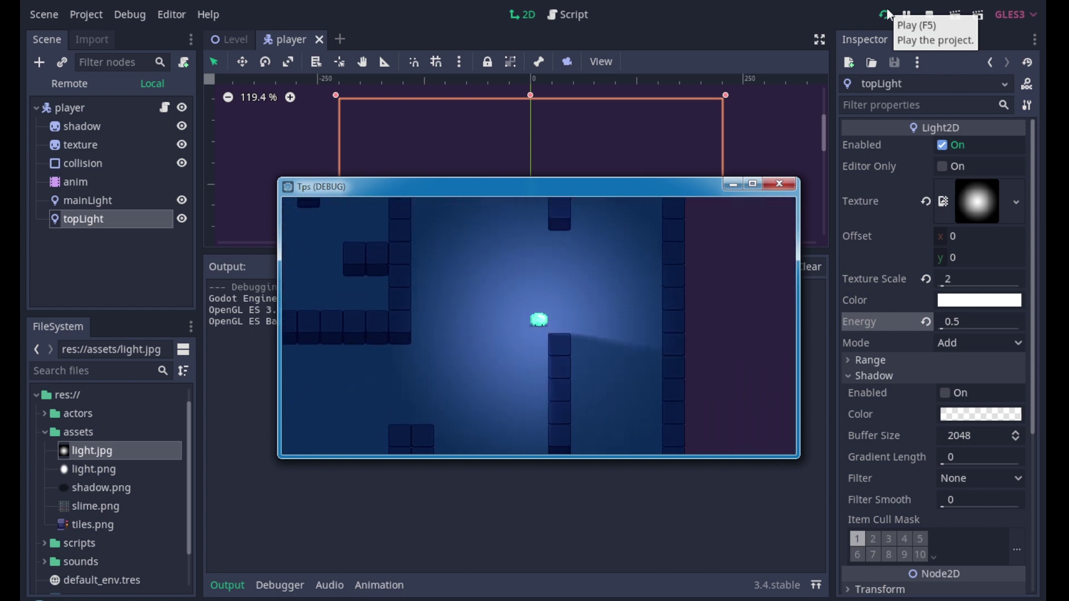
{"action": "key", "text": "Left"}
{"action": "key", "text": "Down"}
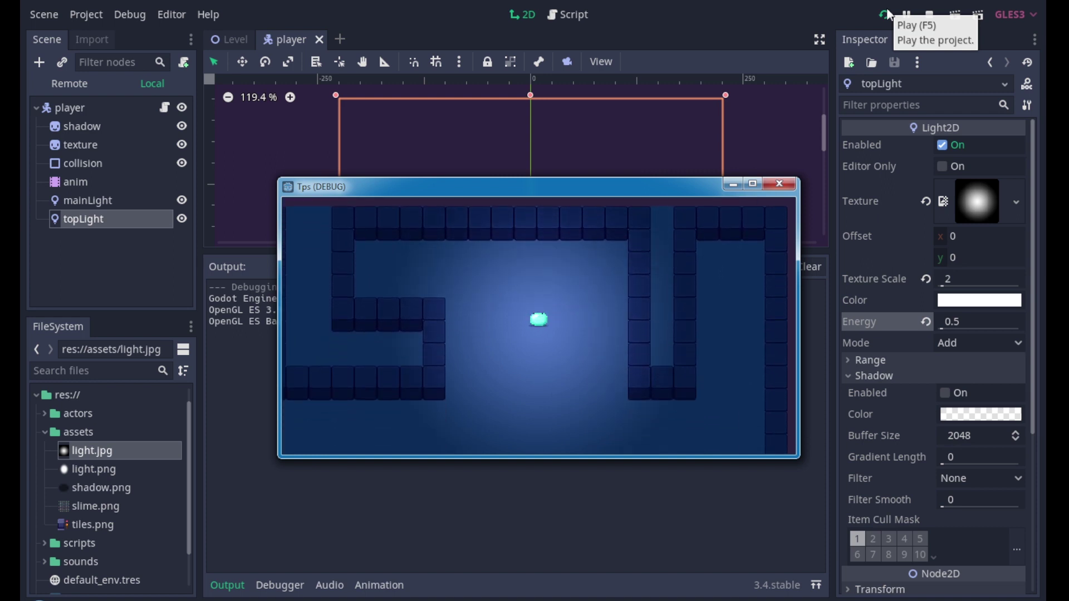
{"action": "key", "text": "Left"}
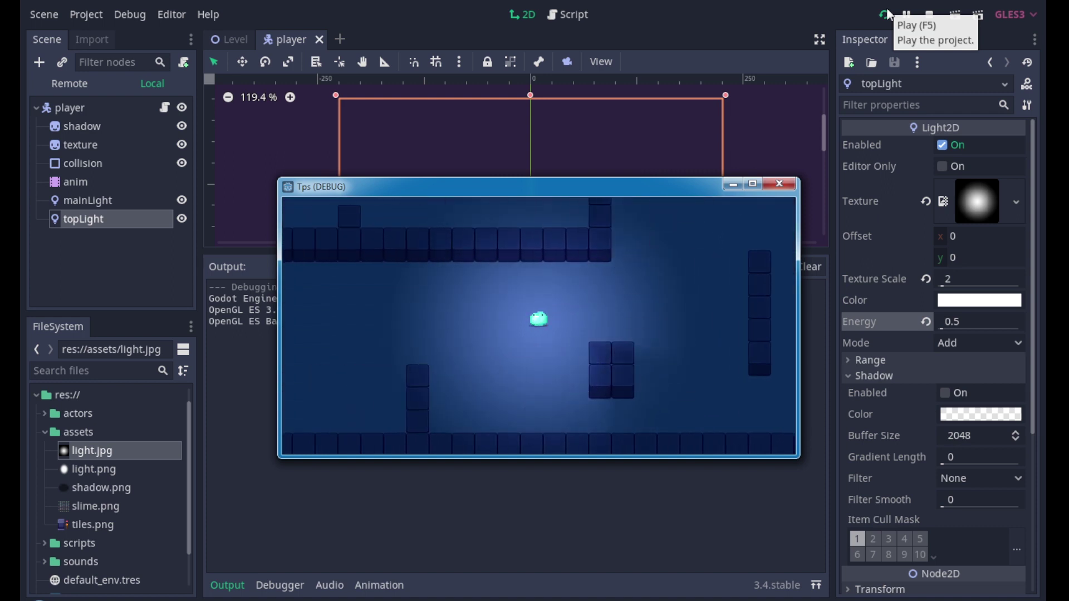
{"action": "key", "text": "Down"}
{"action": "key", "text": "Up"}
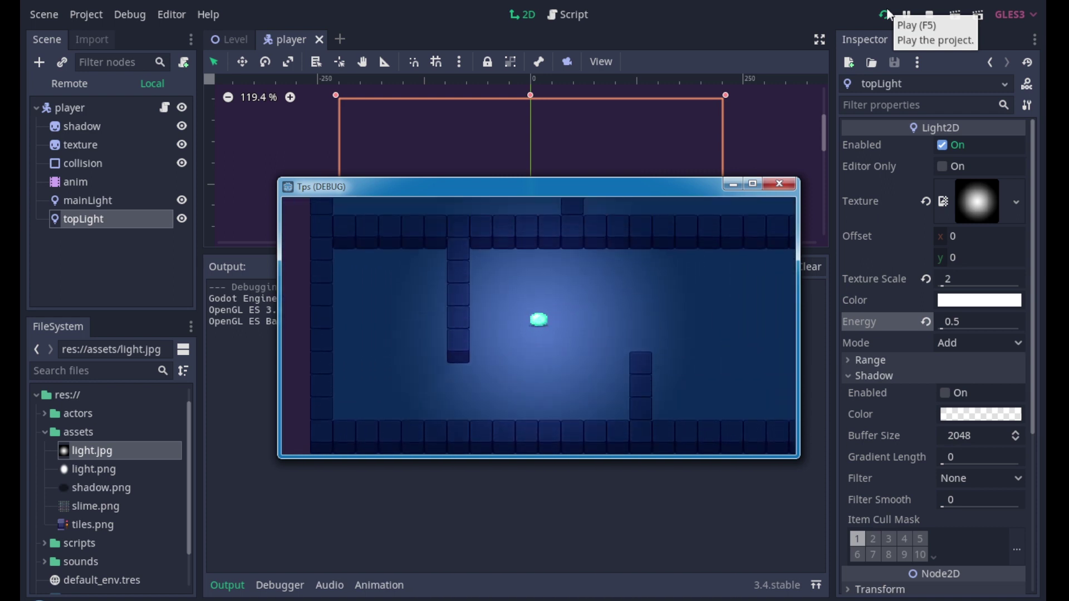
{"action": "key", "text": "Right"}
{"action": "key", "text": "Right"}
{"action": "key", "text": "Up"}
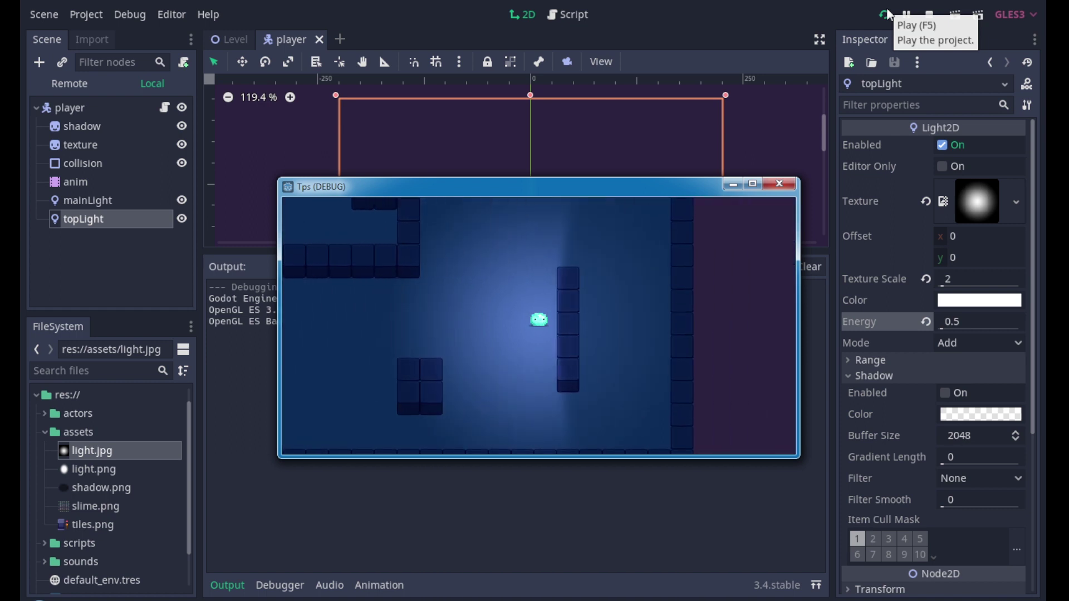
{"action": "key", "text": "Up"}
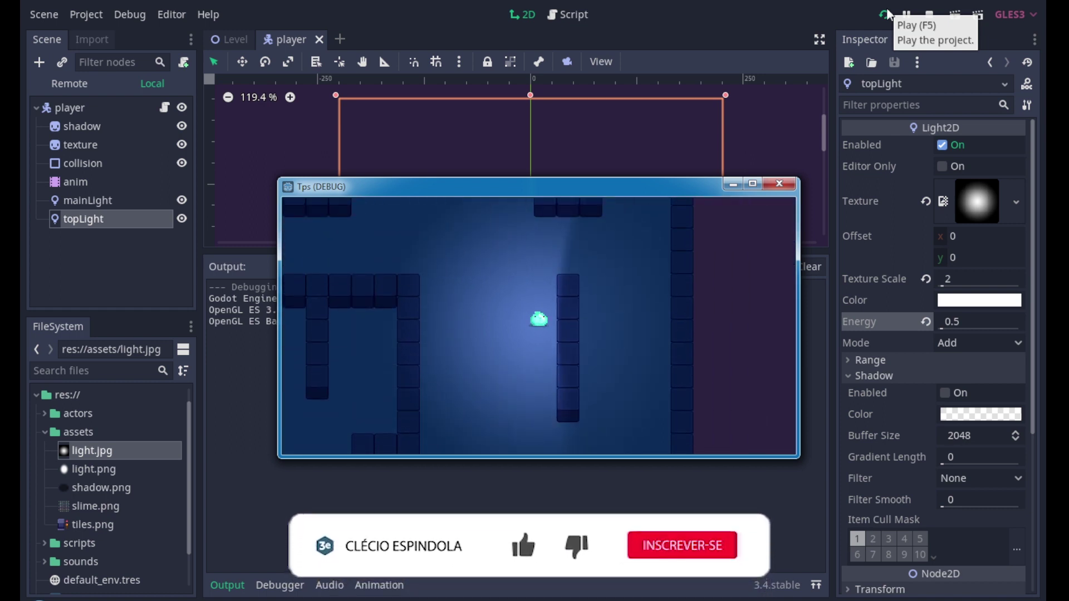
{"action": "key", "text": "Left"}
{"action": "key", "text": "Up"}
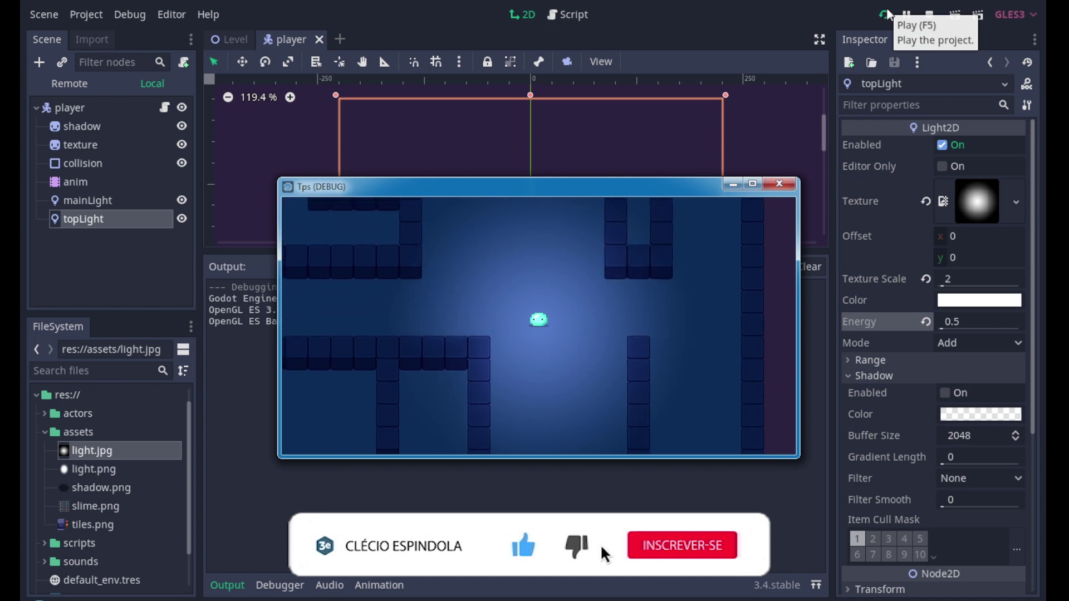
{"action": "key", "text": "Left"}
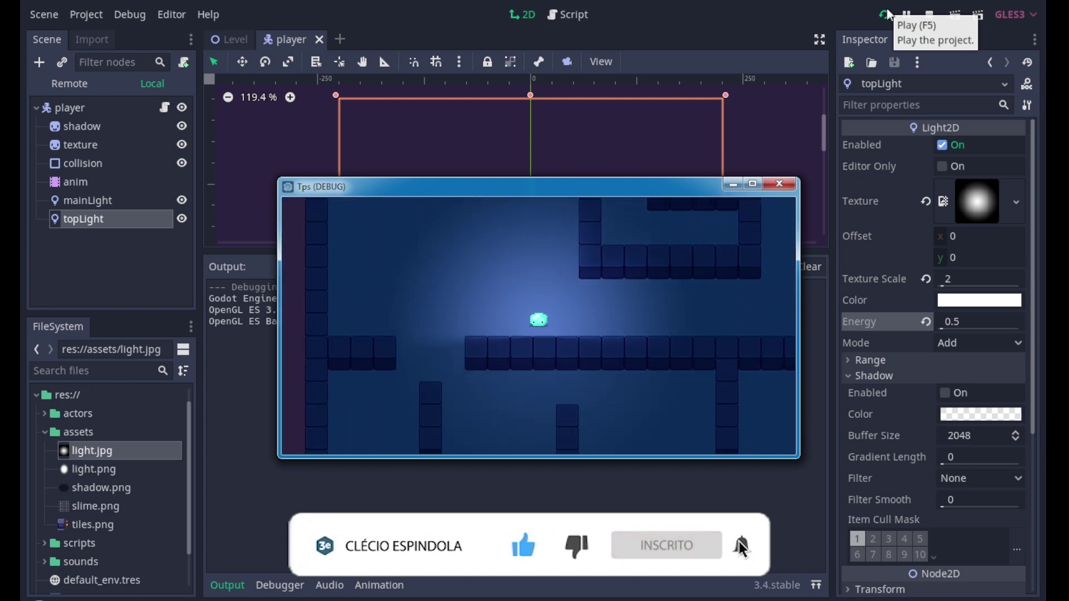
{"action": "key", "text": "Left"}
{"action": "key", "text": "Down"}
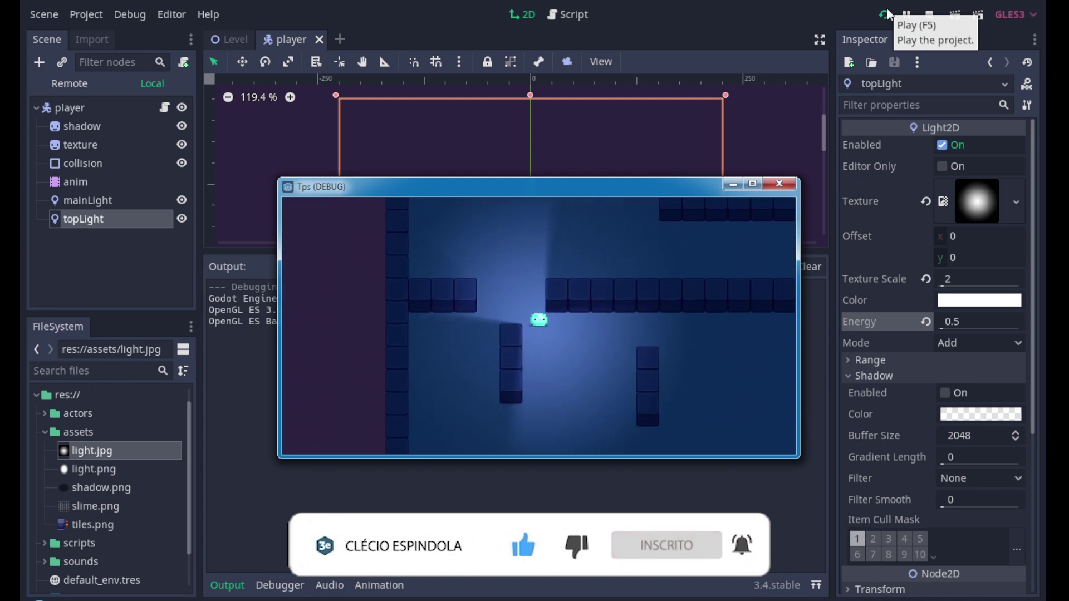
{"action": "key", "text": "Down"}
{"action": "key", "text": "Right"}
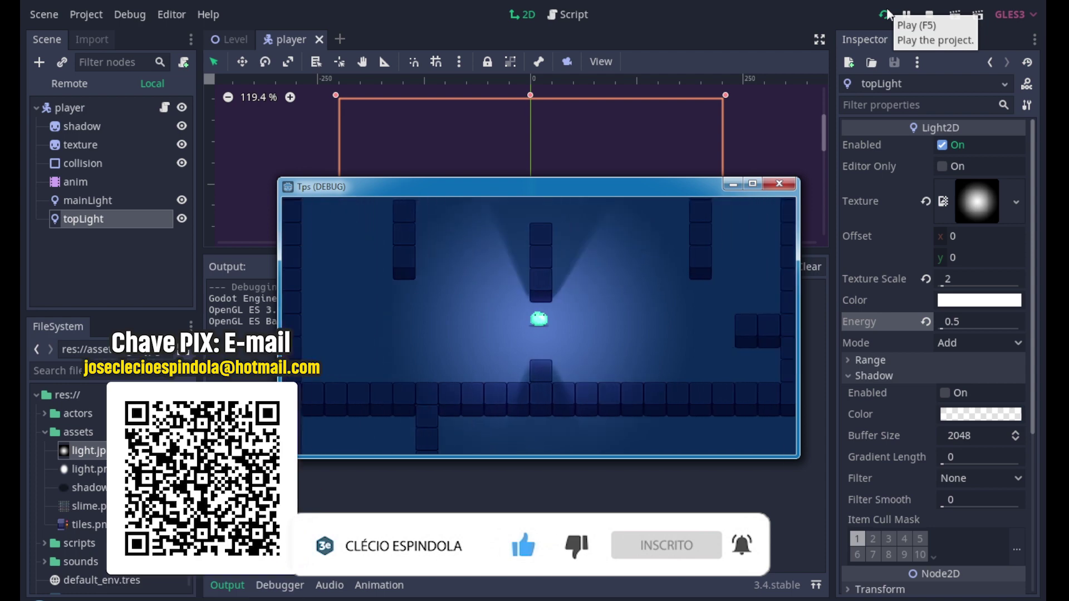
{"action": "key", "text": "Left"}
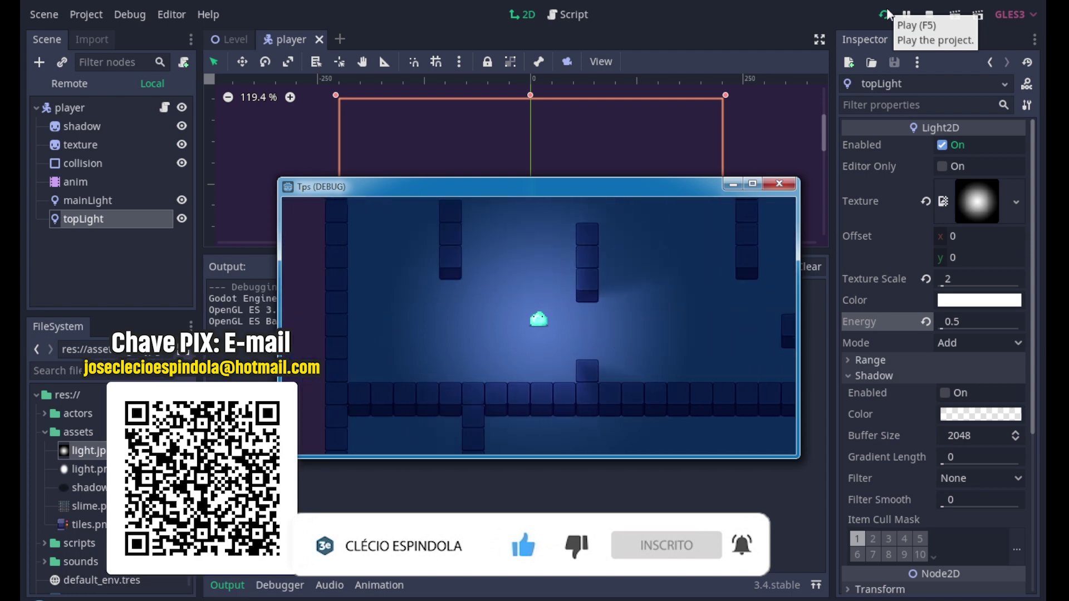
{"action": "key", "text": "Up"}
{"action": "key", "text": "Left"}
{"action": "key", "text": "Up"}
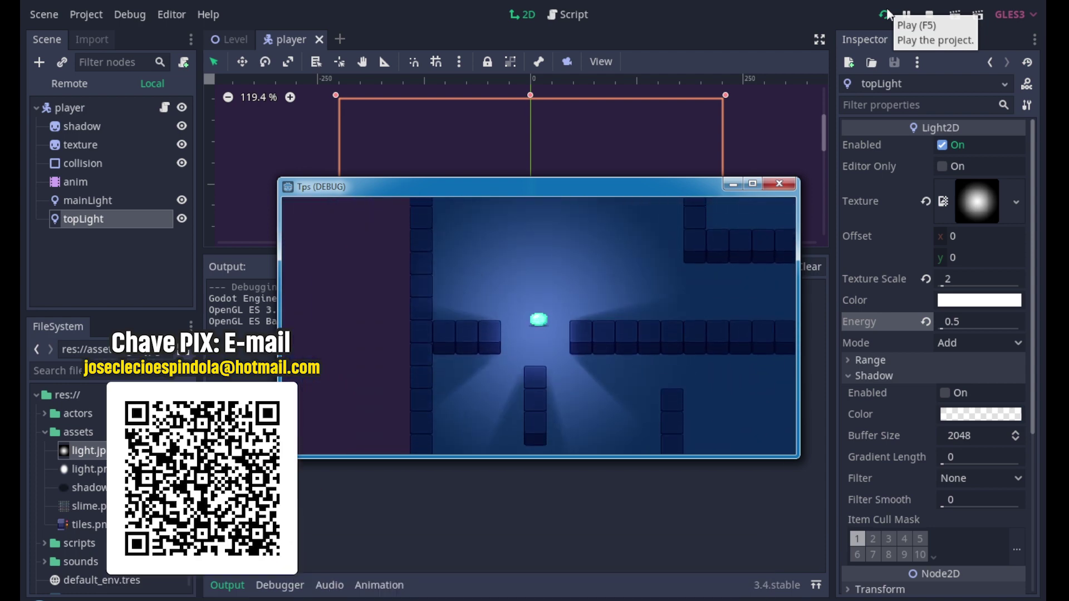
{"action": "key", "text": "Right"}
{"action": "key", "text": "Up"}
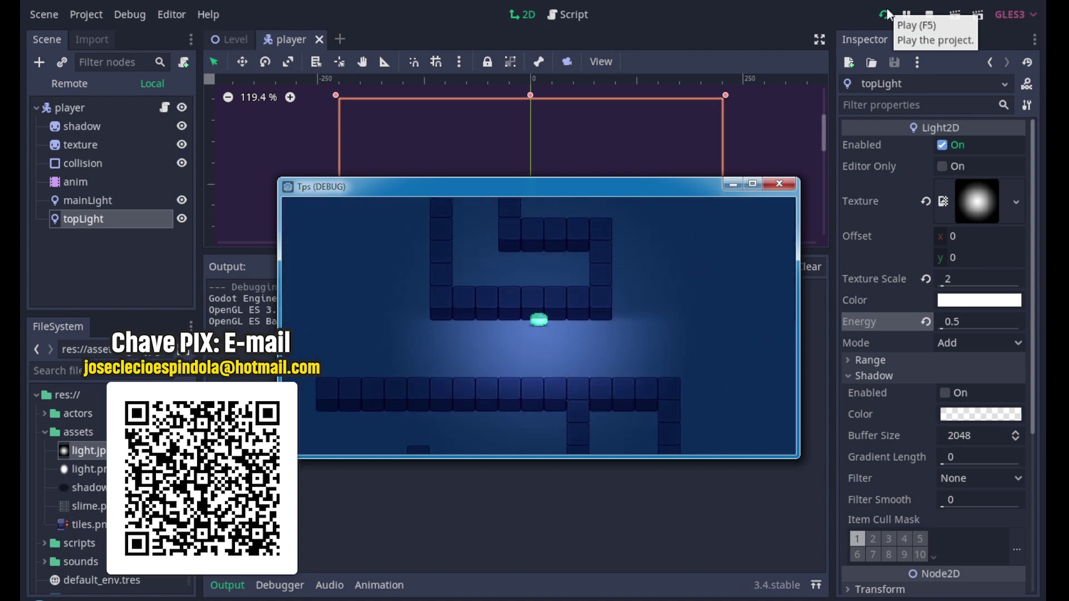
{"action": "key", "text": "Right"}
{"action": "key", "text": "Up"}
{"action": "key", "text": "Up"}
{"action": "key", "text": "Right"}
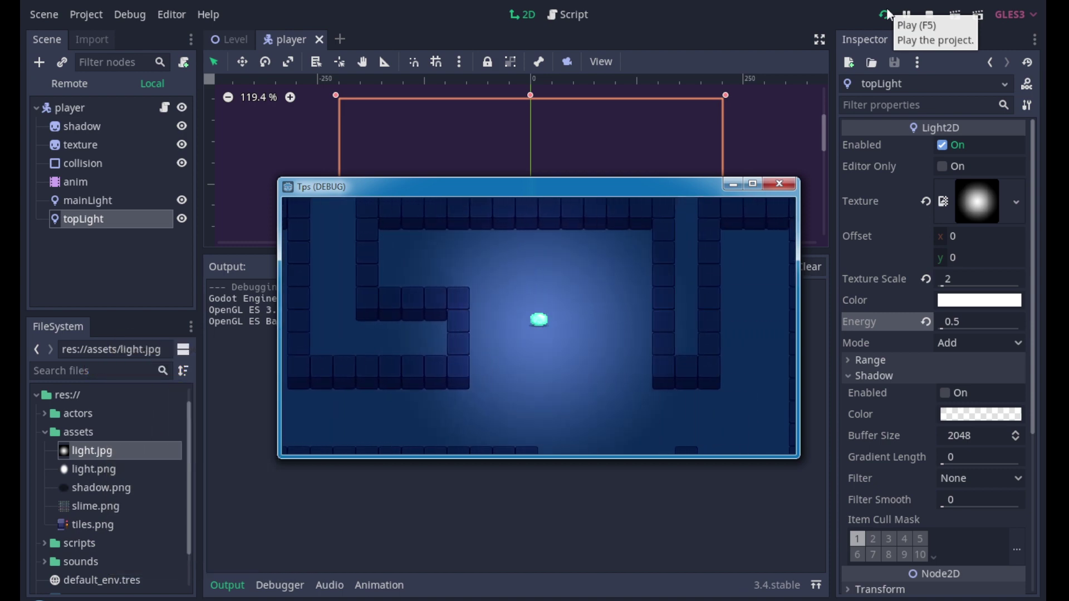